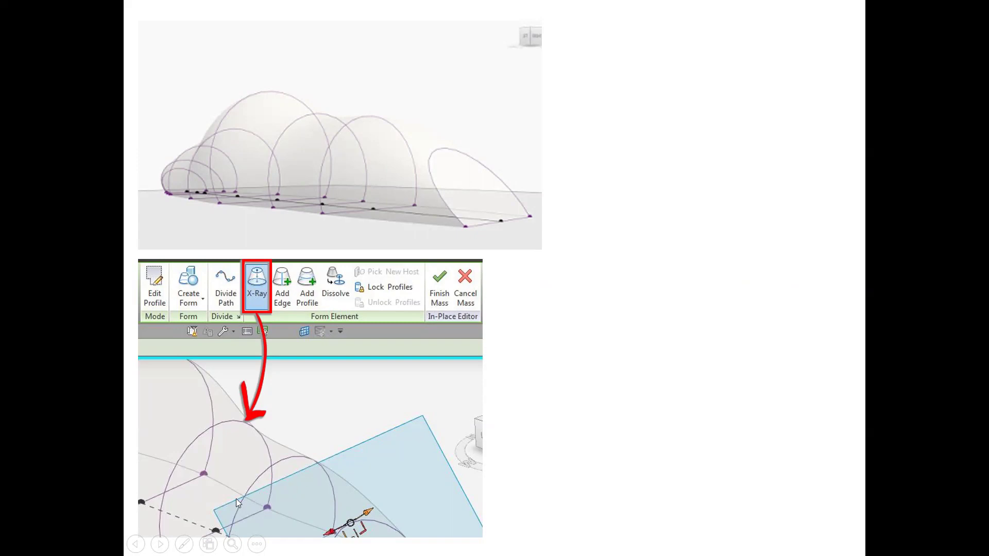
click(343, 446)
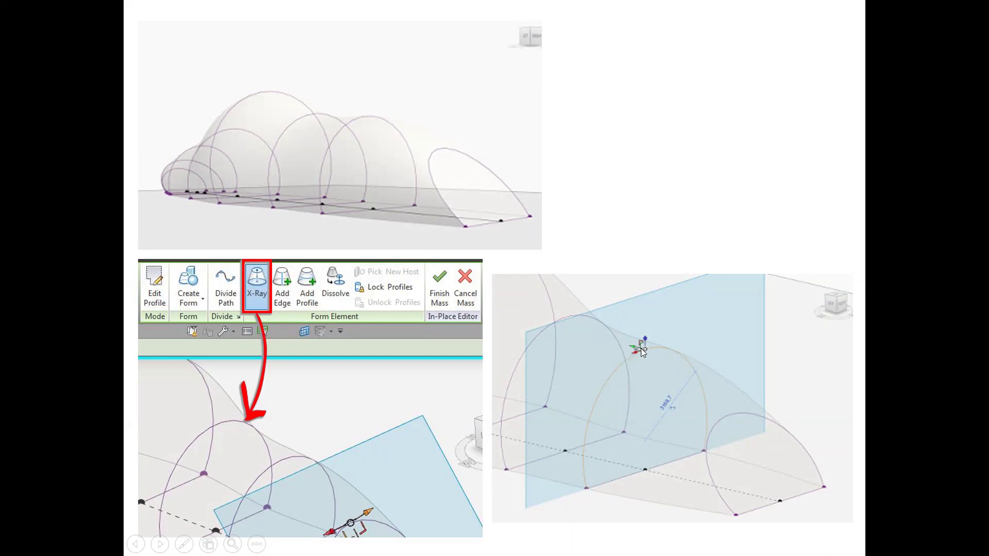
click(580, 375)
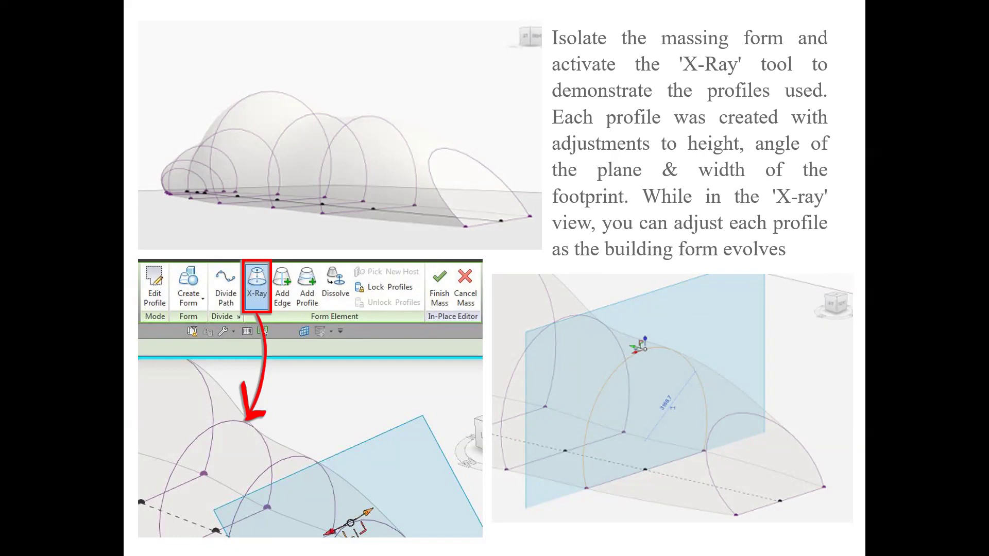
click(645, 212)
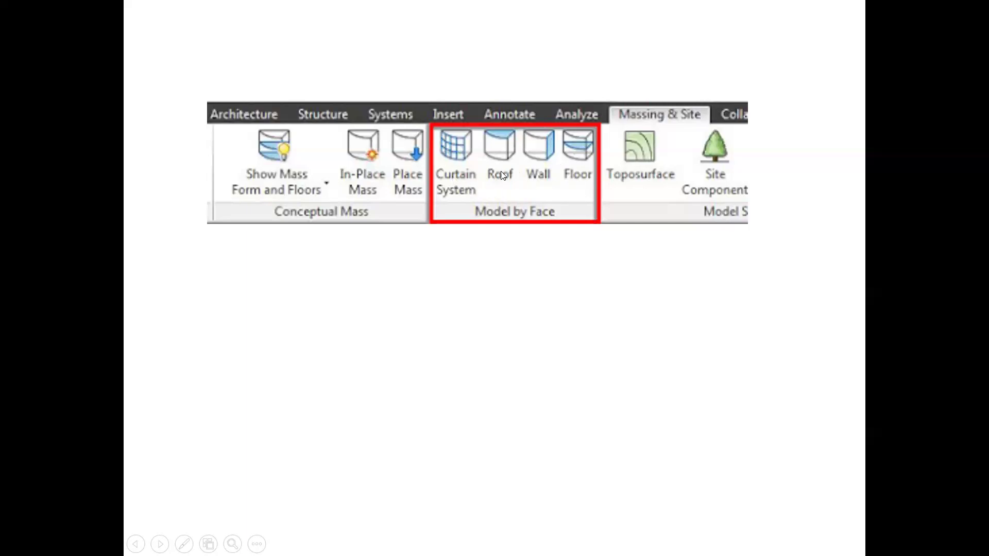
click(550, 192)
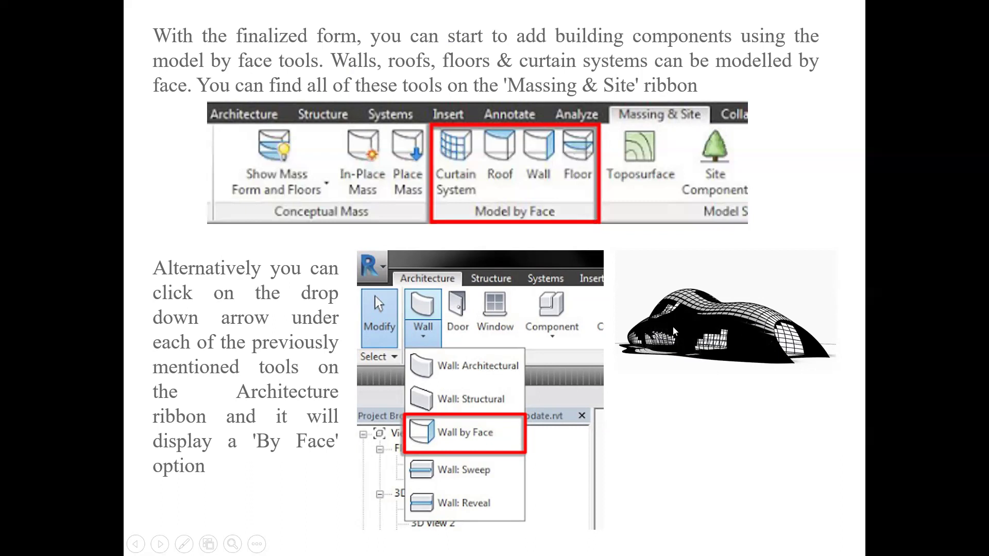
click(674, 331)
click(726, 431)
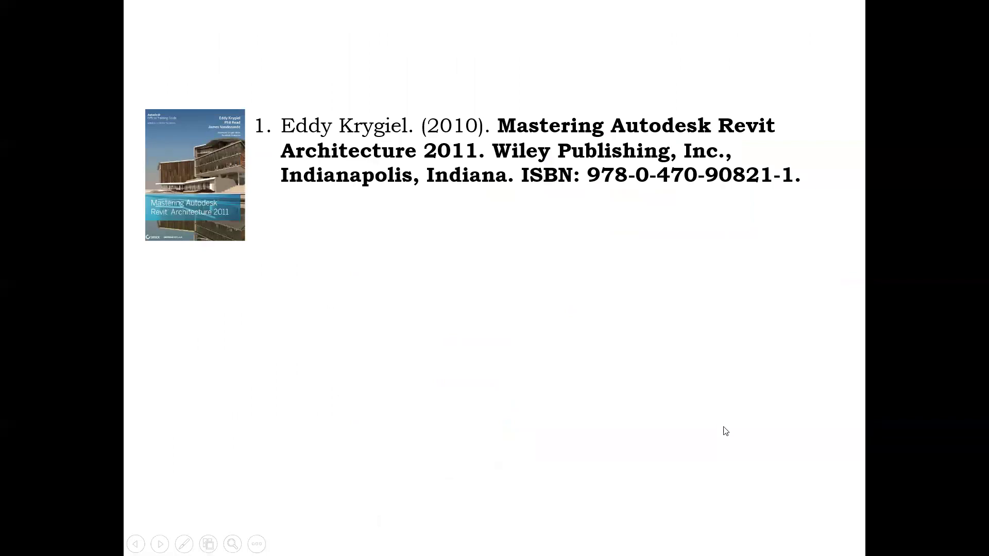
End the slide show, switch to Revit and start a new family.
key(Escape)
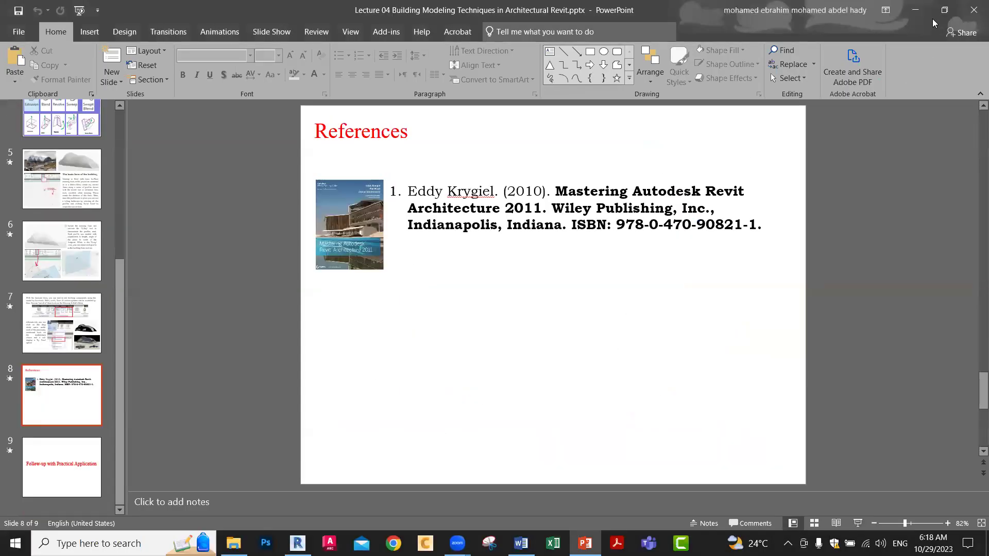
click(915, 10)
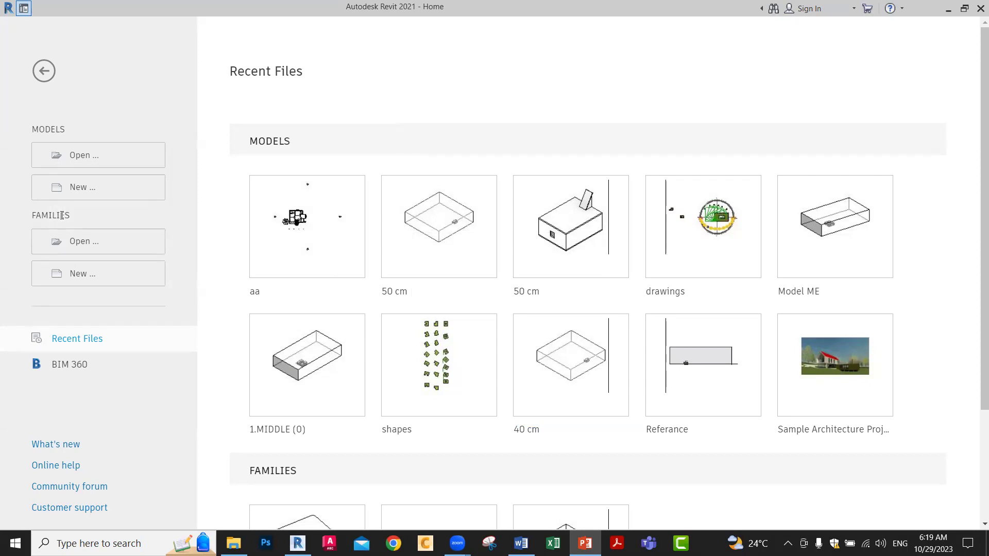
click(94, 273)
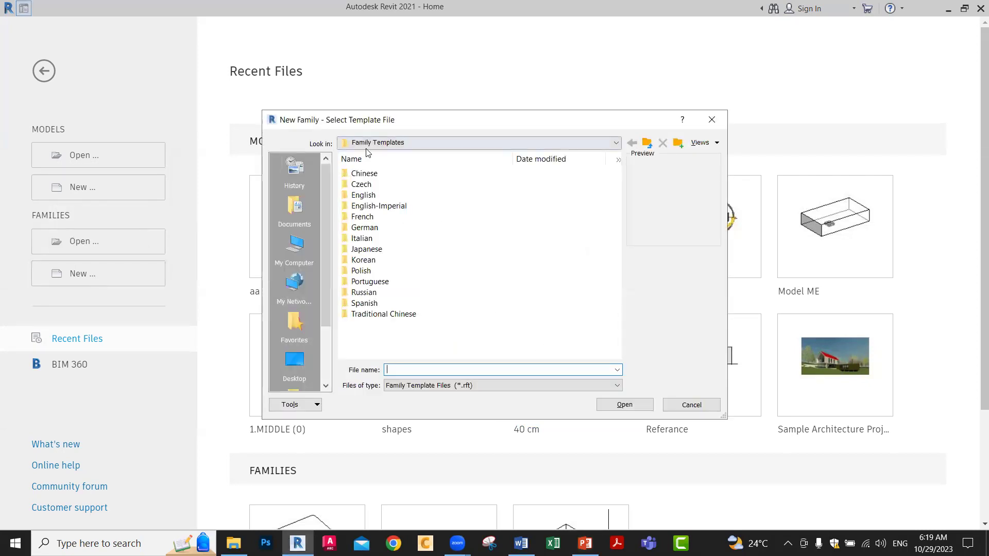
click(651, 147)
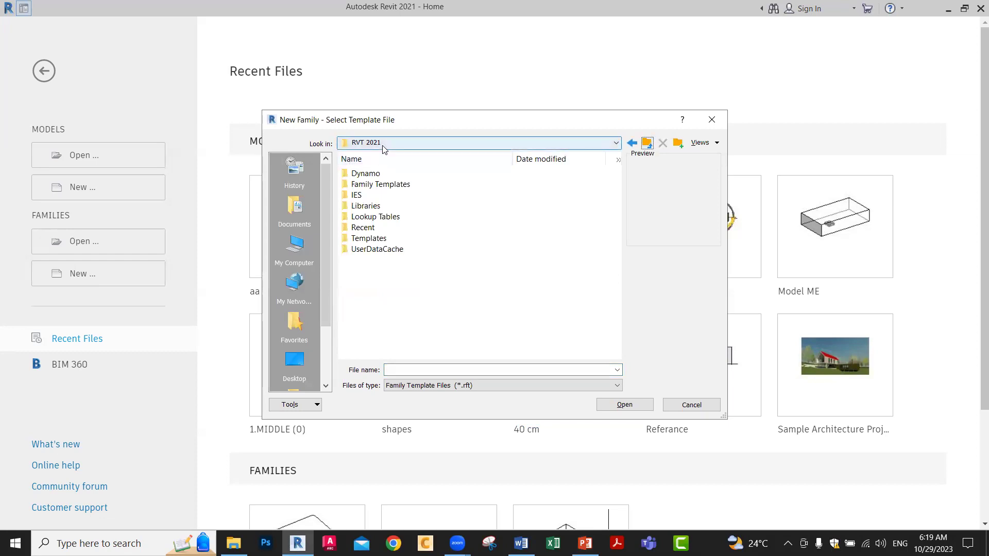
double_click(382, 239)
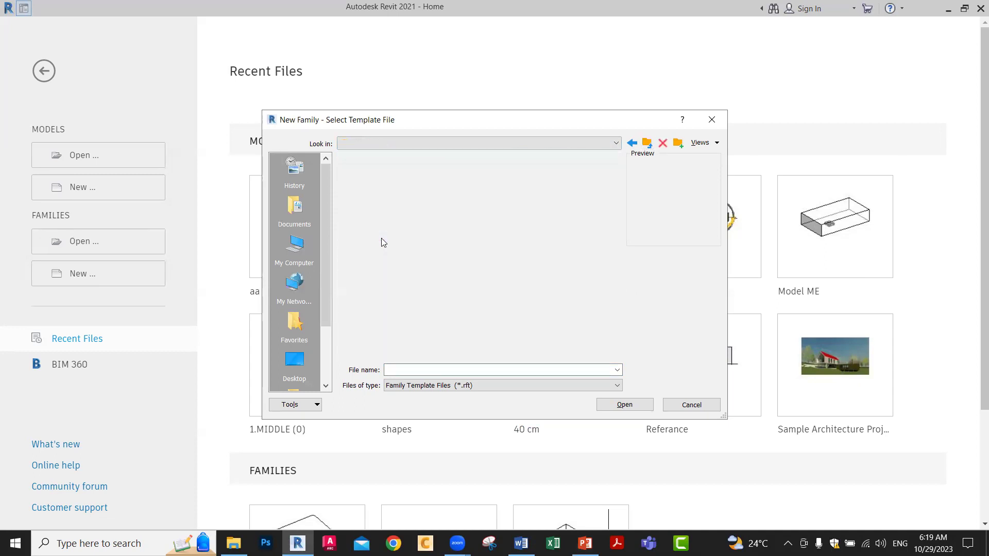
double_click(377, 198)
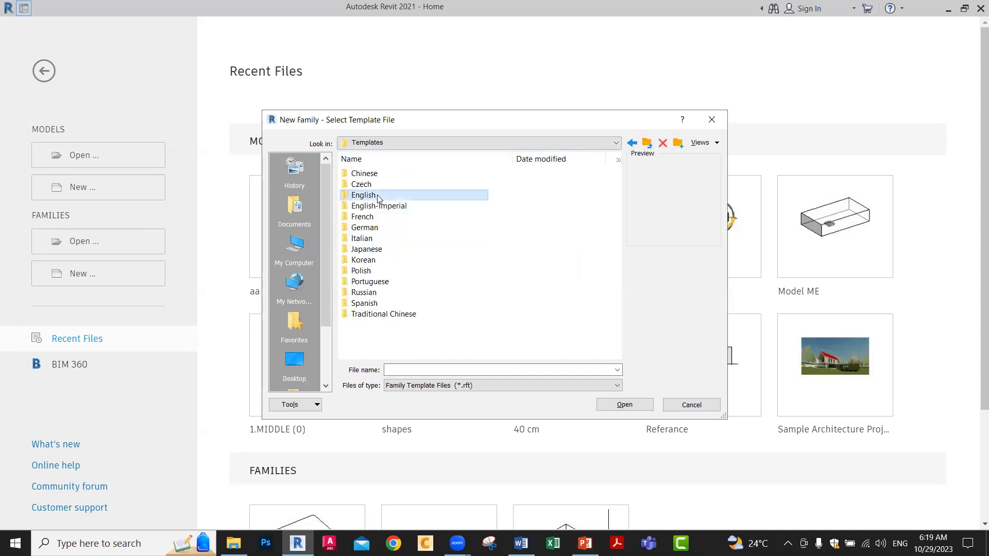
click(647, 145)
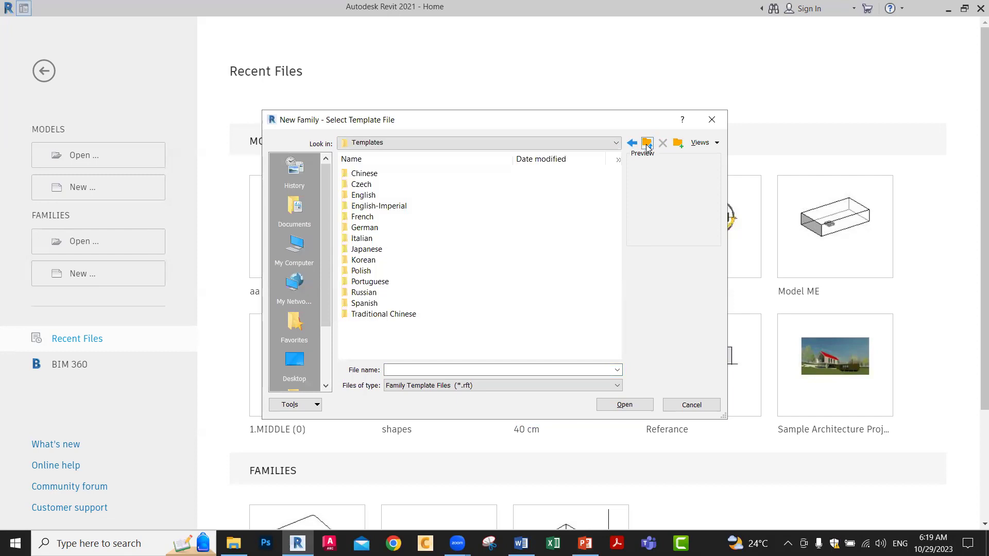
click(647, 145)
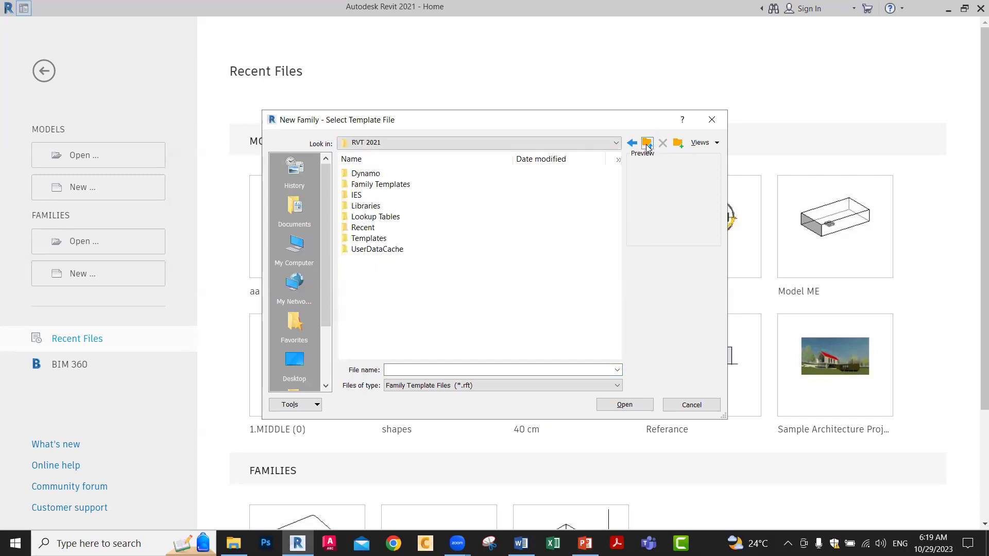
double_click(392, 185)
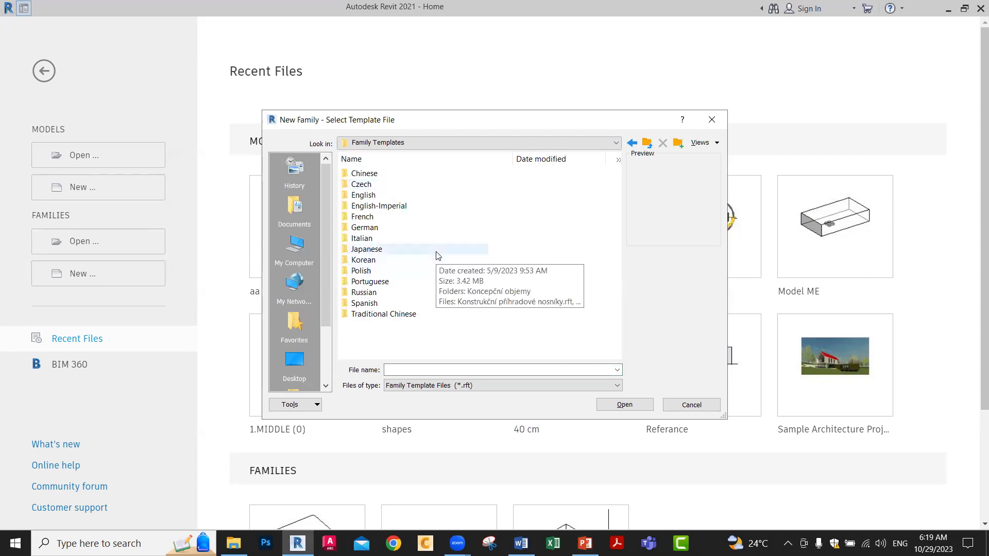
Create the family from the Metric Mass.rft template in the English Conceptual Mass folder.
click(418, 200)
double_click(417, 200)
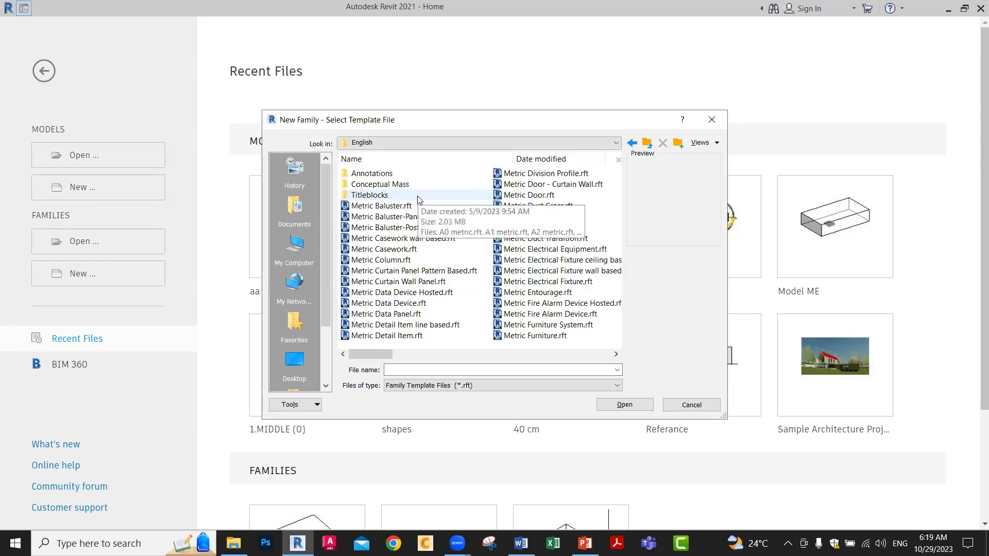
double_click(416, 186)
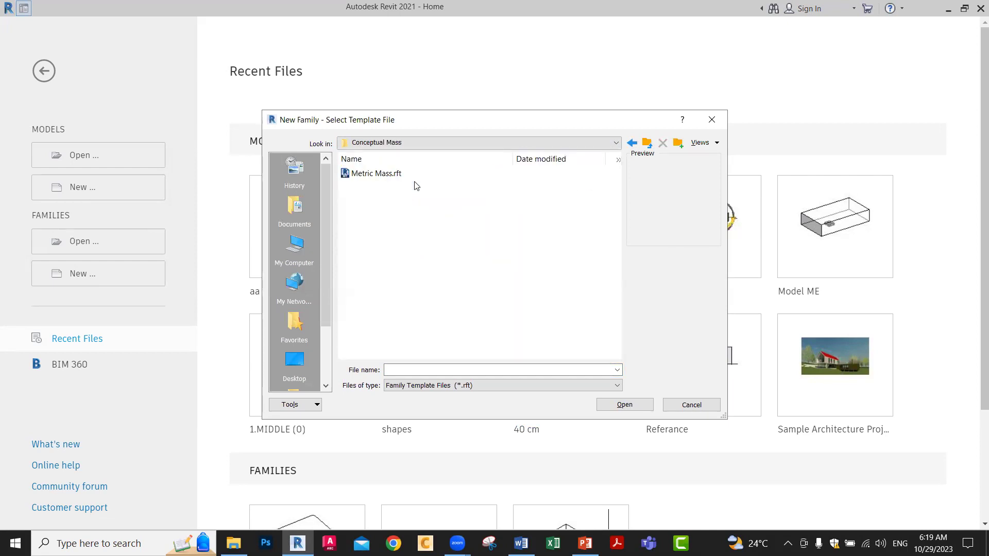
click(384, 175)
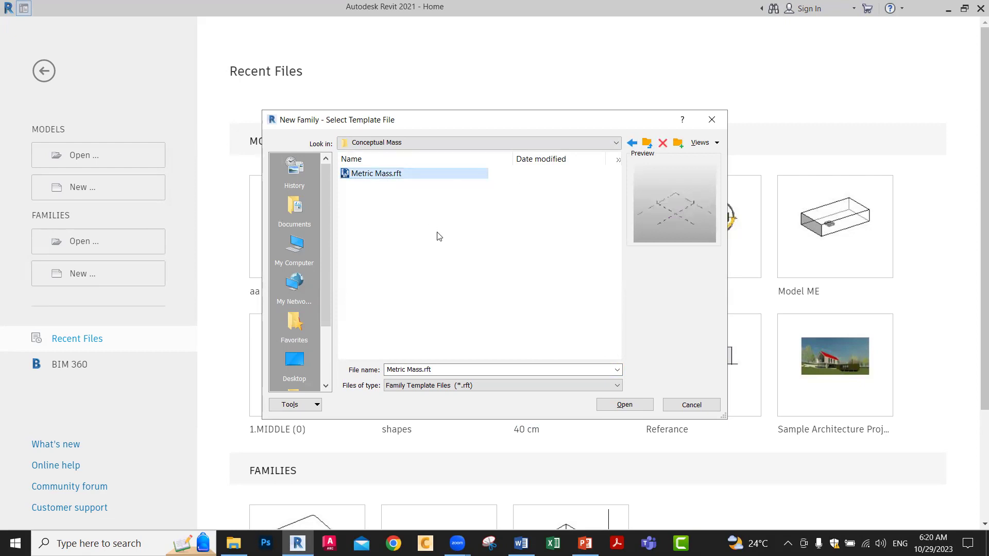
click(625, 404)
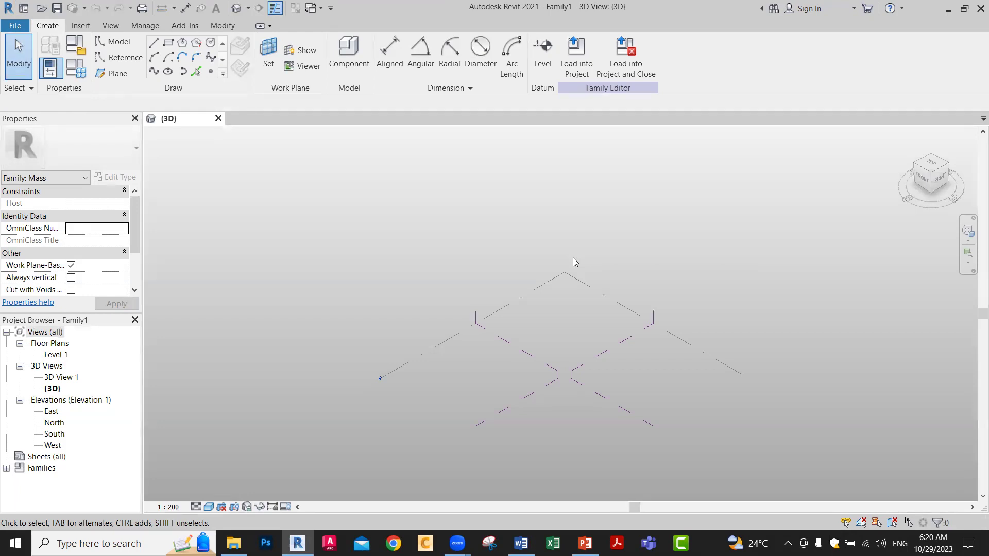
Set the project length units to meters with rounding to 2 decimal places.
scroll(666, 392, up, 2)
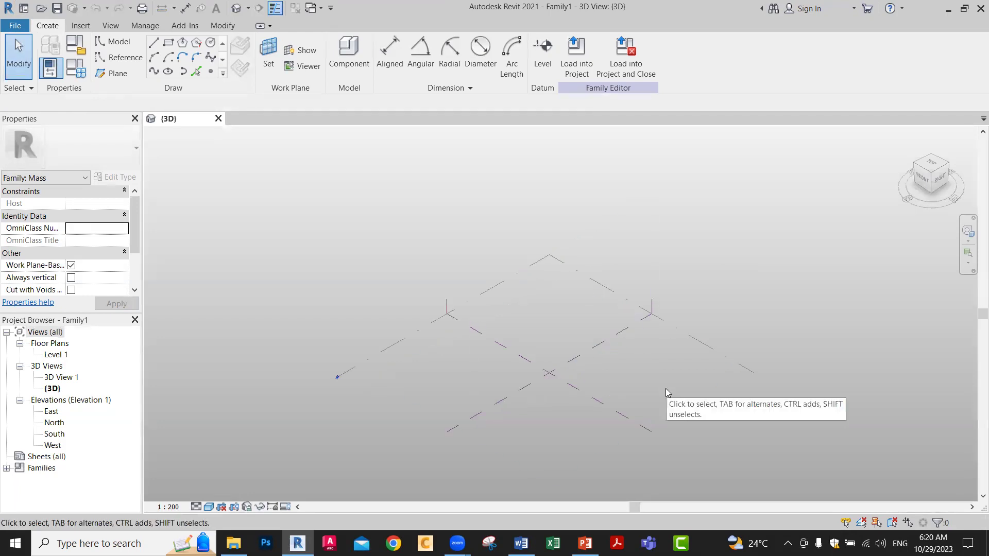
scroll(666, 389, down, 1)
middle_drag(684, 415, 669, 370)
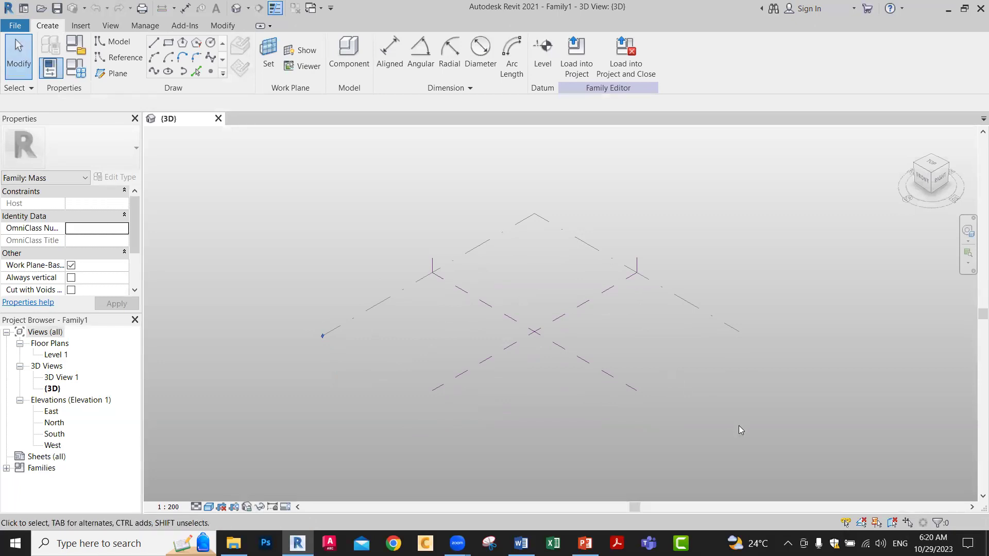
key(u)
key(n)
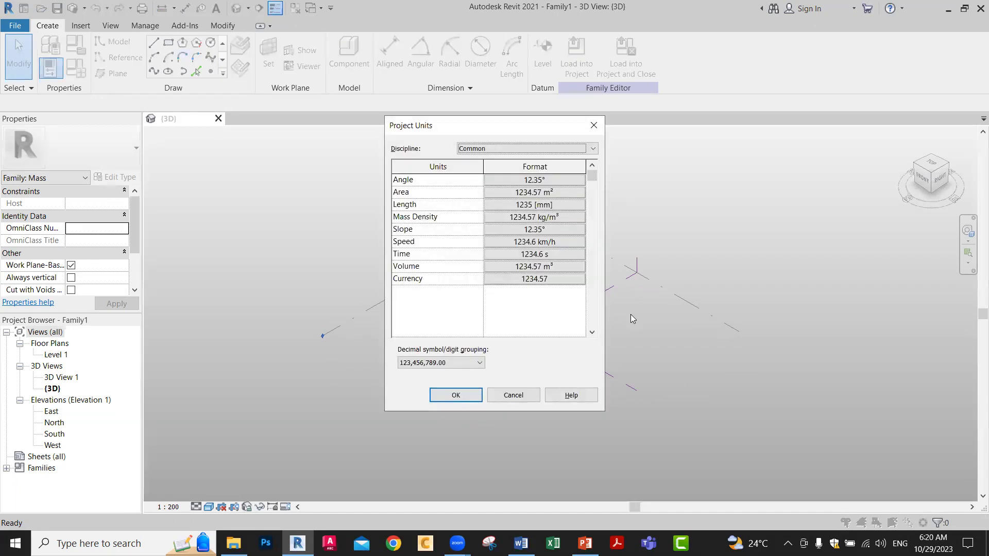
click(529, 205)
click(524, 205)
click(515, 242)
click(461, 234)
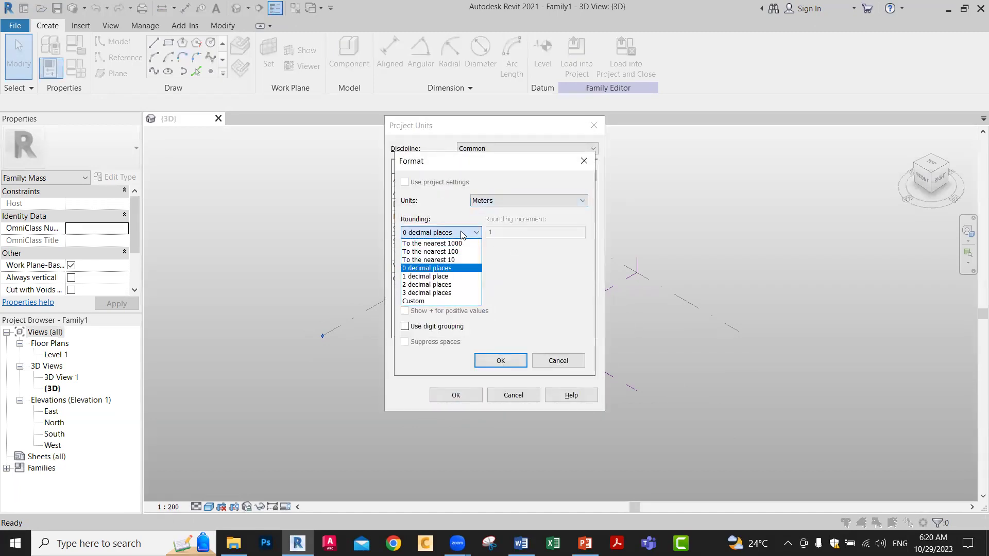
click(442, 284)
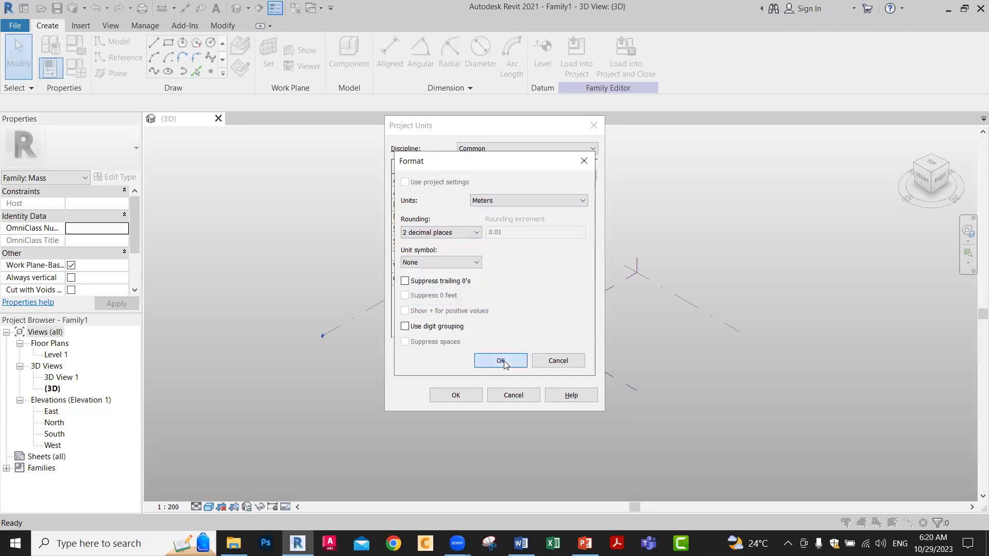
click(500, 361)
click(456, 395)
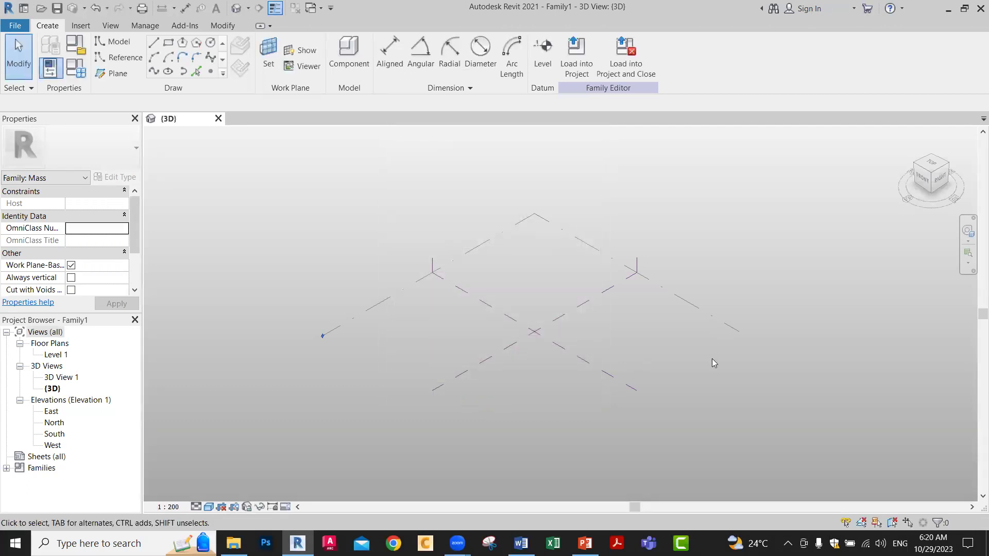
Examine the Level 1 plane, its level head and the reference planes in the 3D view.
scroll(585, 307, up, 1)
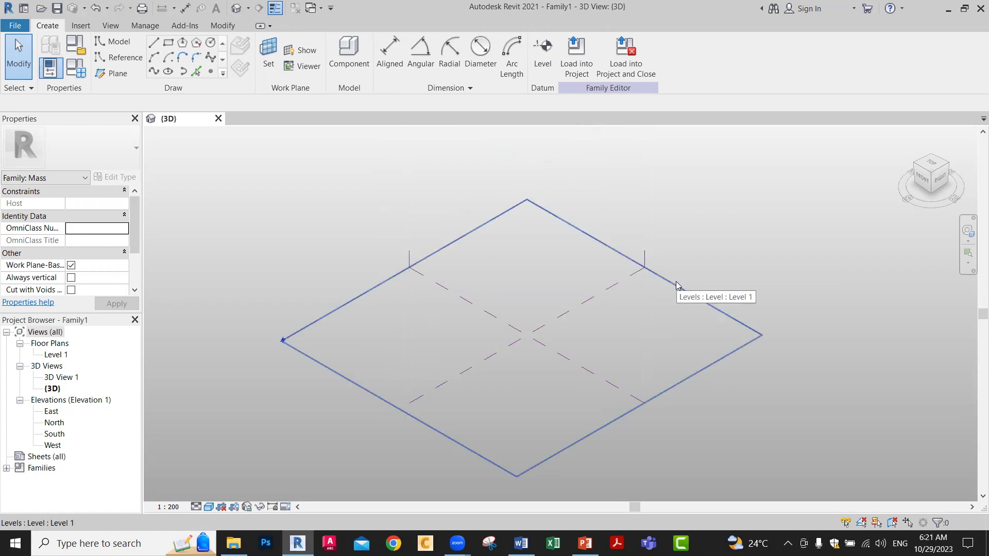
scroll(280, 342, up, 5)
scroll(279, 345, up, 5)
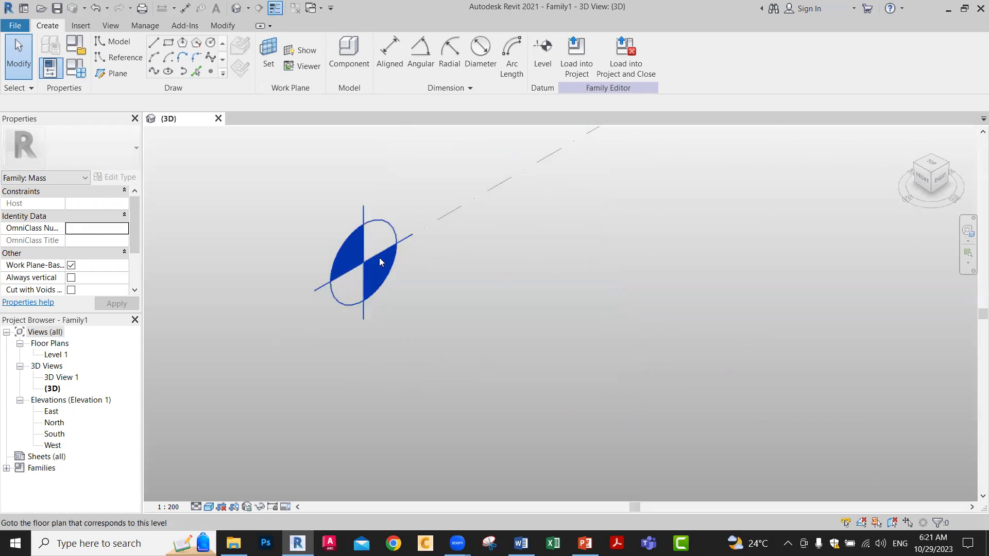
scroll(453, 326, down, 6)
scroll(521, 310, down, 2)
middle_drag(664, 307, 628, 315)
scroll(628, 315, up, 1)
scroll(629, 315, up, 1)
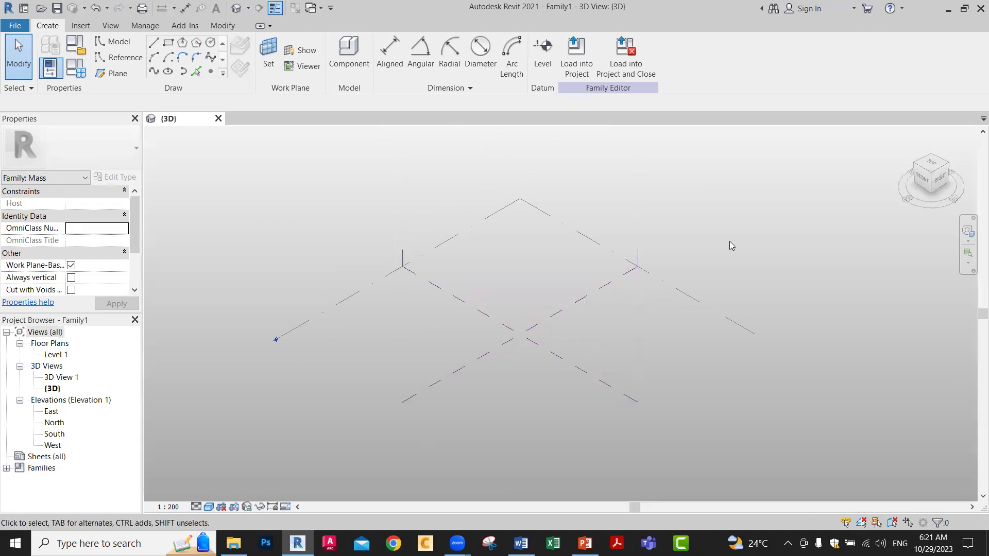
scroll(730, 241, down, 1)
middle_drag(730, 241, 703, 280)
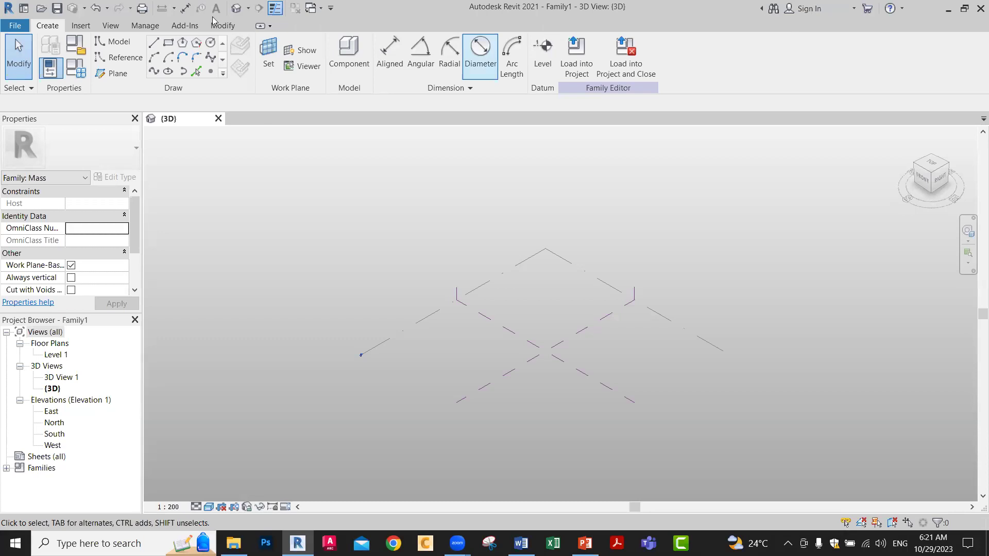
click(541, 61)
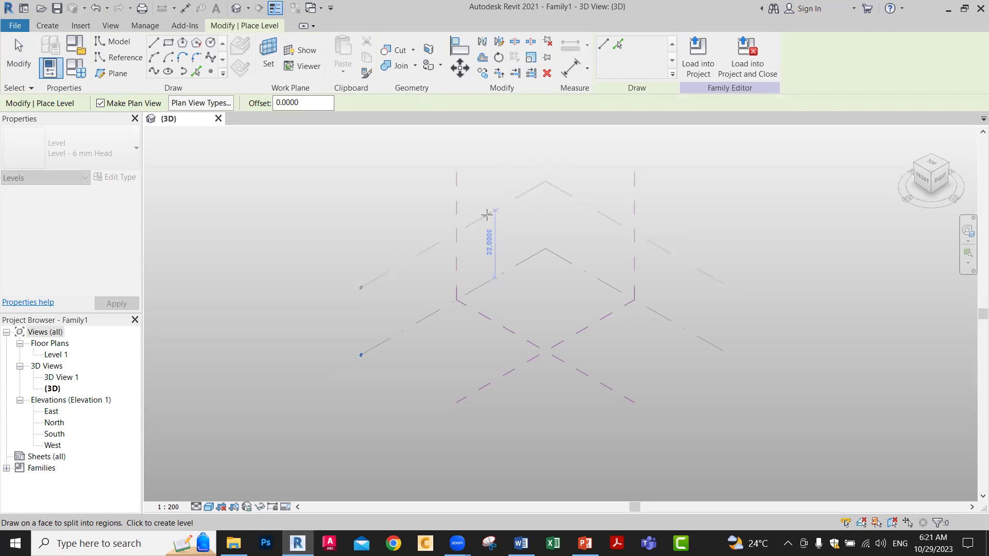
key(Escape)
key(Escape)
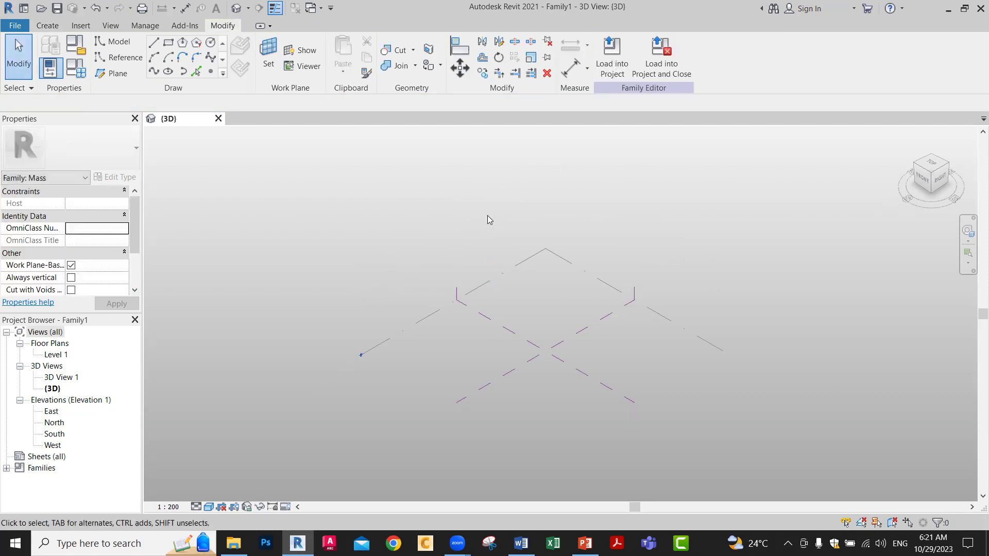
Try copying Level 1 about 25.25 m upward as a second level, and remove the copy.
click(476, 289)
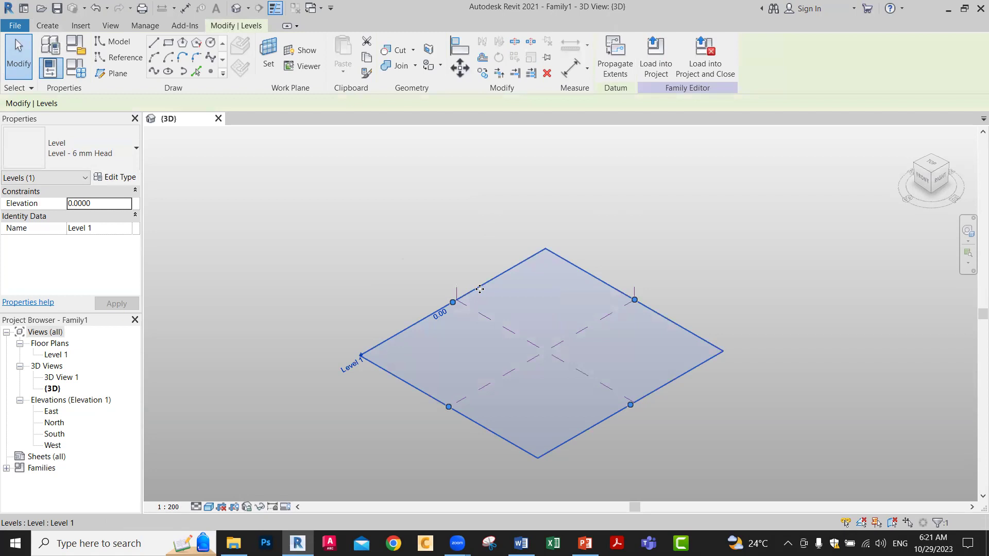
ctrl+middle_drag(477, 286, 482, 284)
ctrl+drag(482, 285, 489, 227)
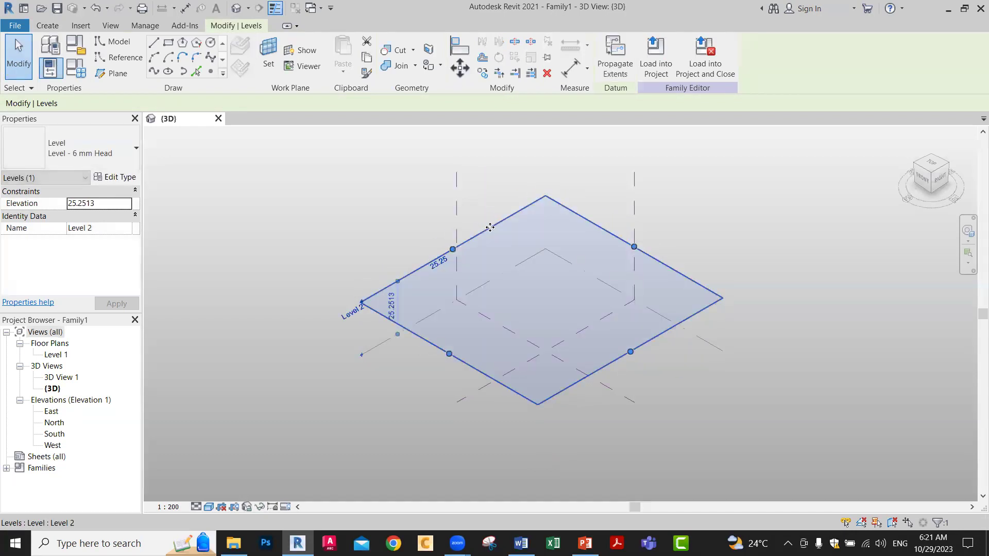
click(392, 305)
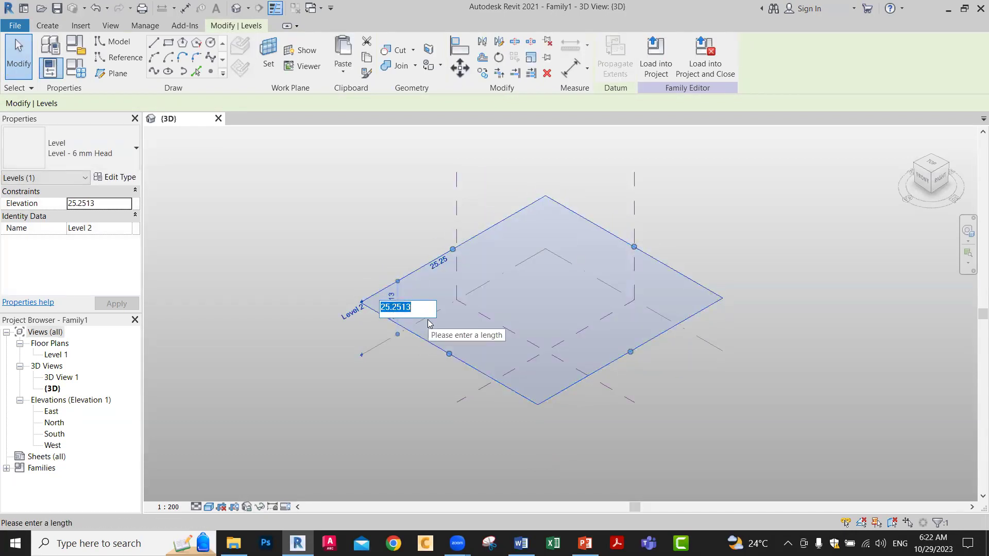
key(Escape)
key(Escape)
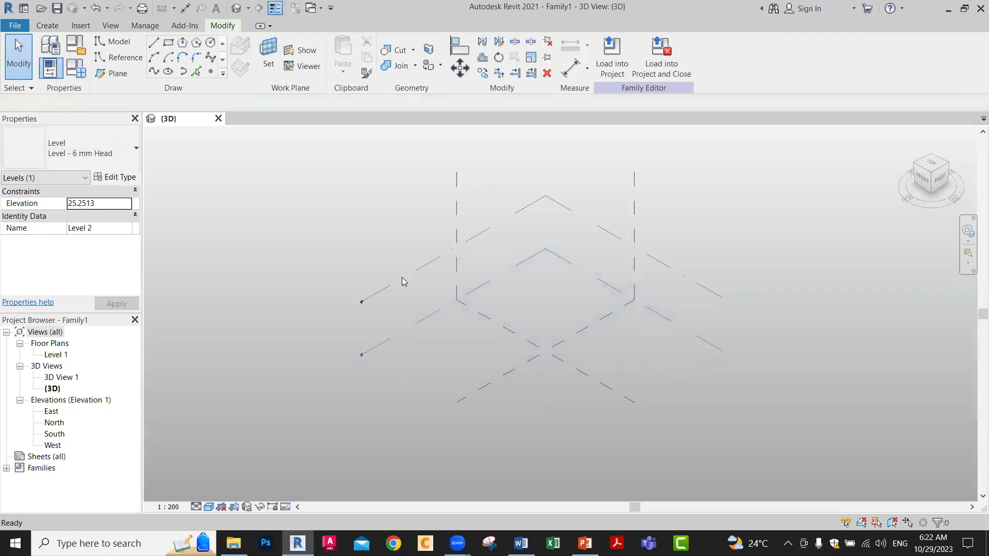
click(404, 281)
key(Escape)
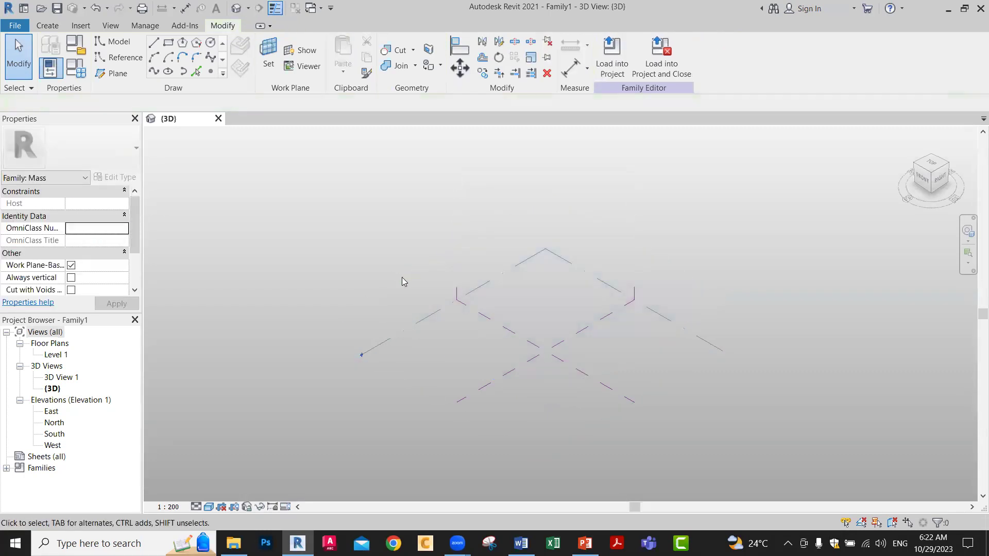
Try copying Level 1 about 29.36 m upward to form another level.
click(418, 320)
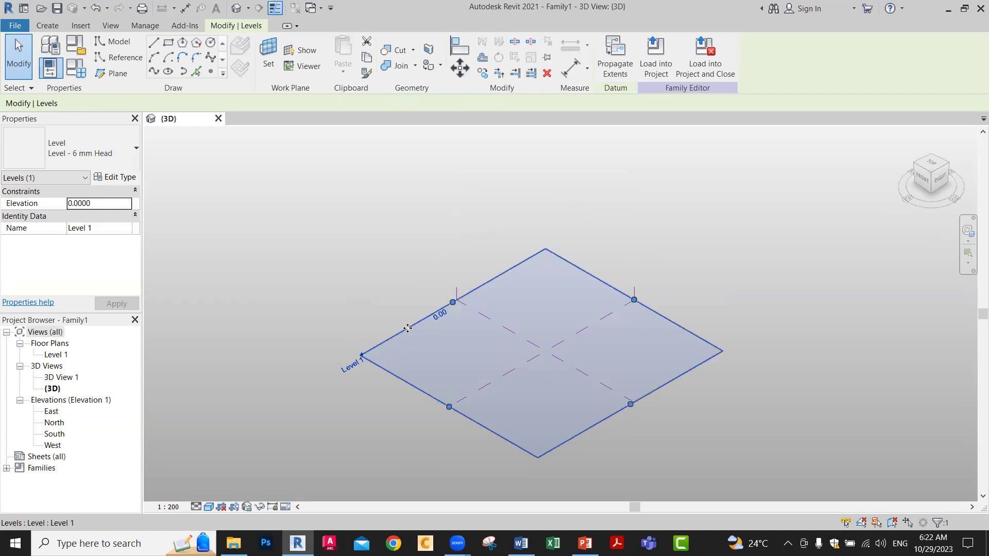
ctrl+drag(407, 328, 423, 260)
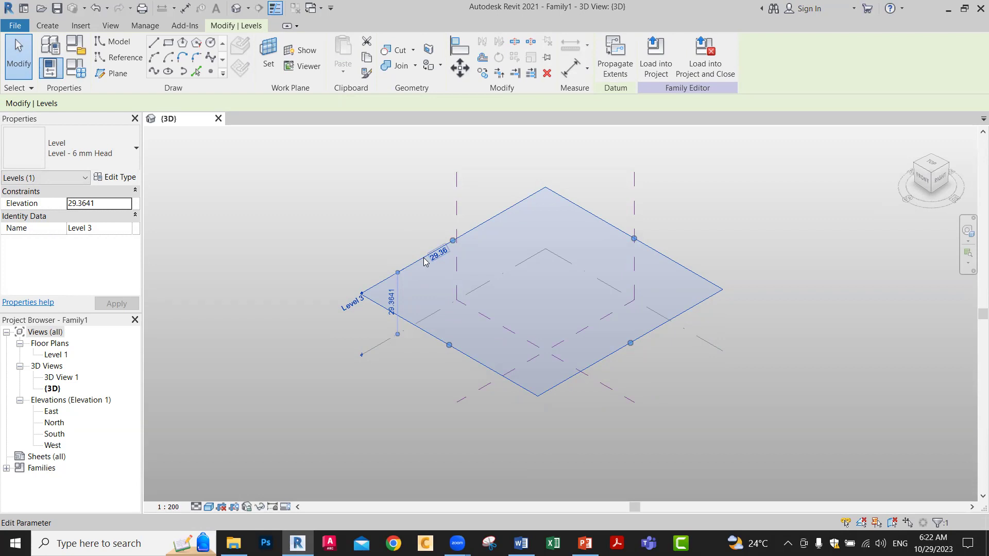
click(423, 257)
Copy the Center (Left/Right) reference plane about 28.64 m sideways and open its offset distance for editing.
click(454, 284)
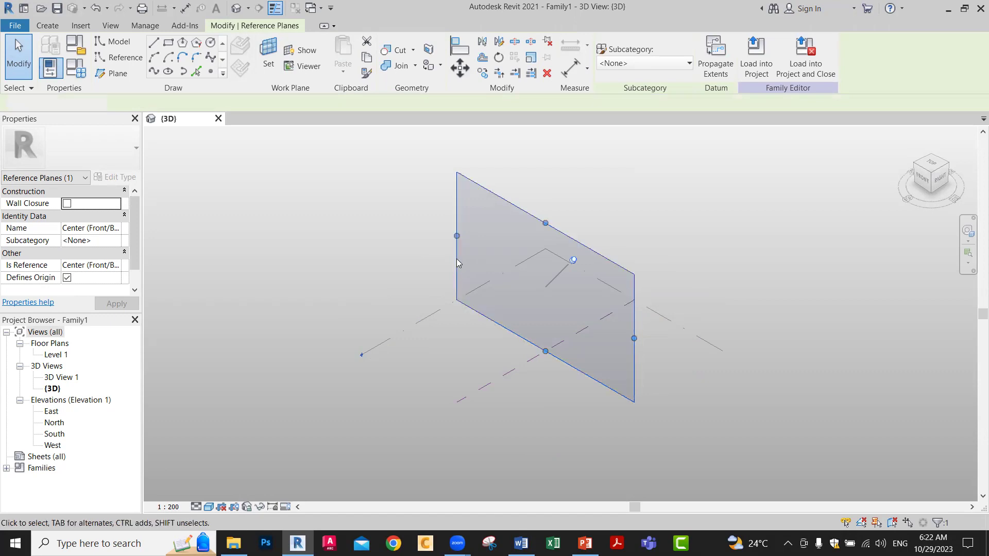
key(Escape)
click(456, 293)
key(Escape)
click(456, 288)
click(488, 387)
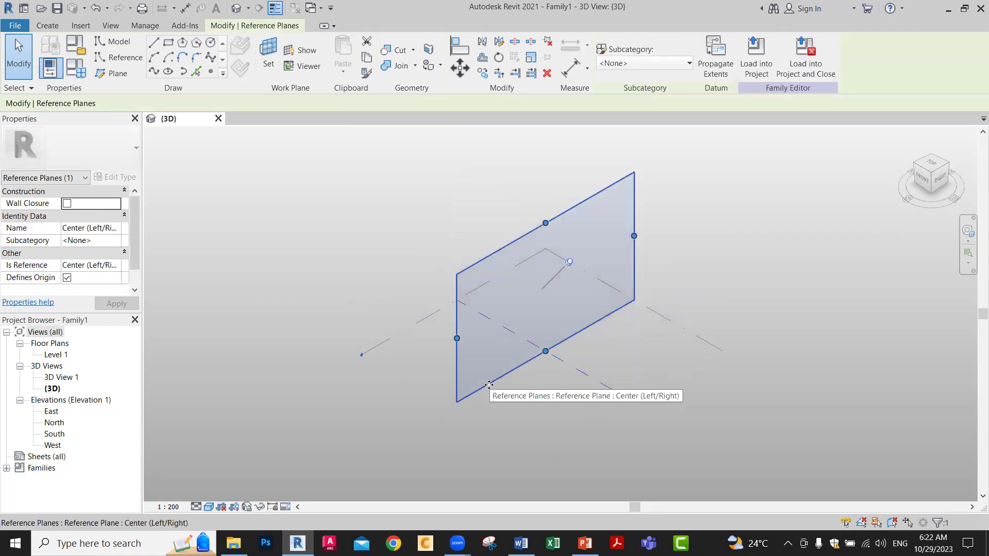
ctrl+drag(489, 385, 535, 429)
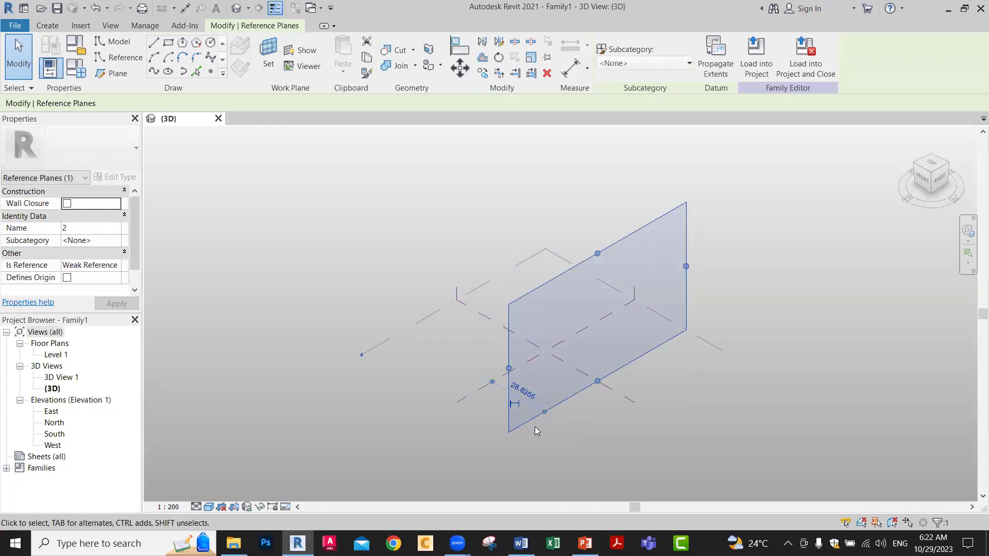
click(530, 398)
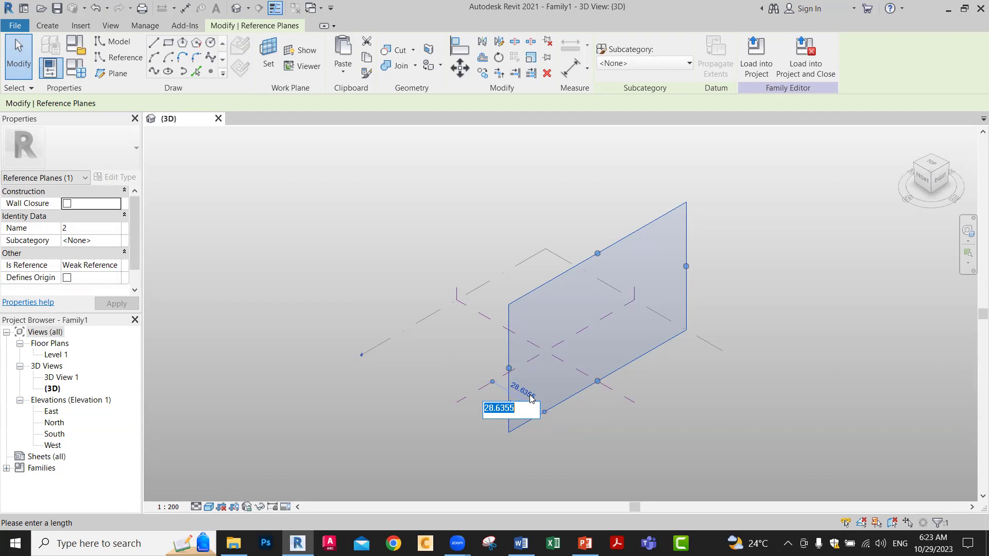
Switch to the PowerPoint lecture, view slide 6 on the X-Ray tool and massing profiles, and return to Revit.
key(alt+Tab)
scroll(517, 360, up, 8)
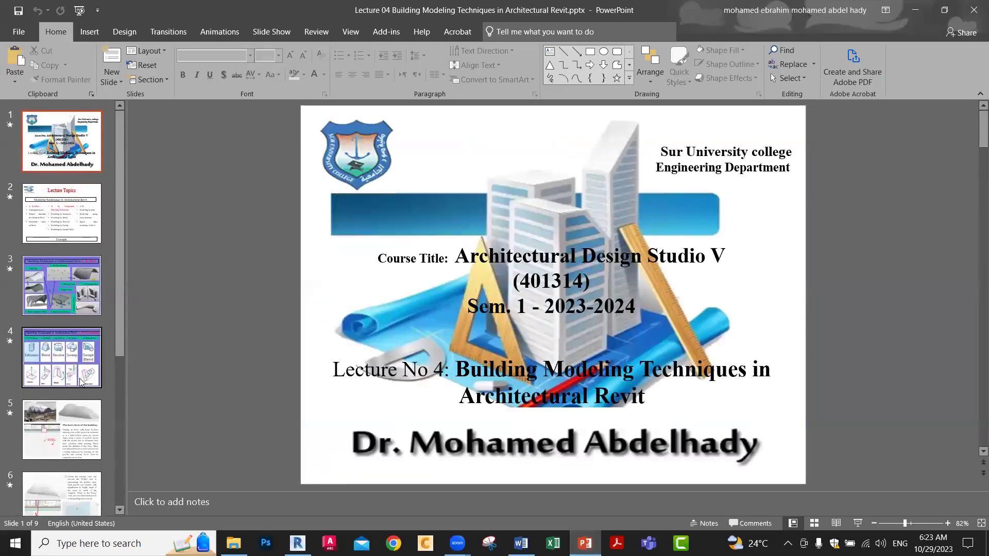
scroll(83, 381, down, 3)
click(77, 338)
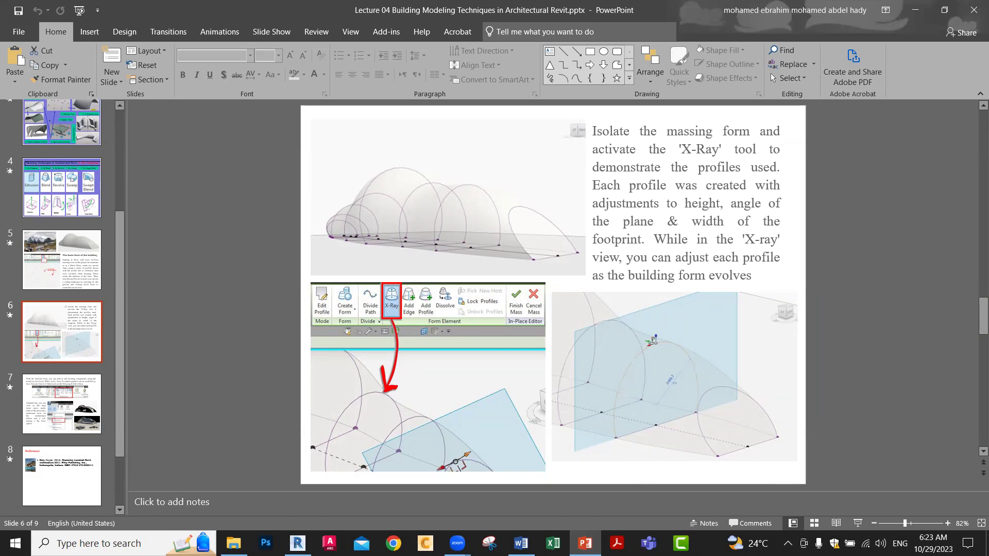
key(alt+Tab)
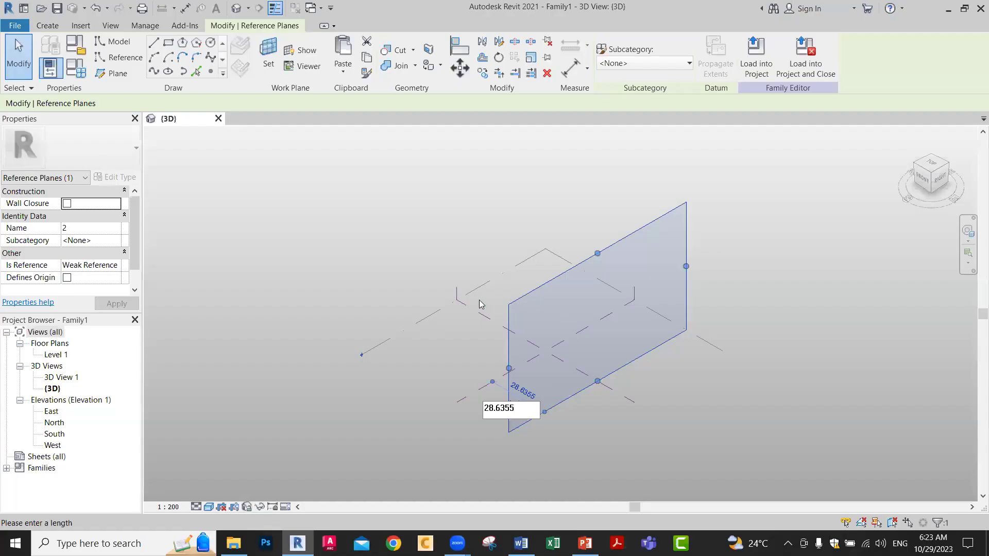
Close the offset edit and delete the copied Center (Left/Right) reference plane.
key(Return)
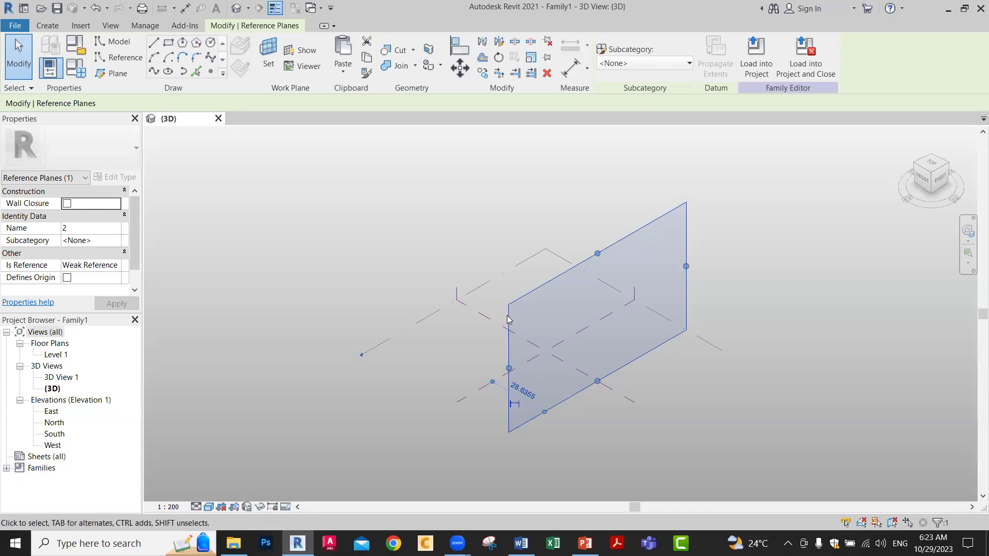
click(479, 393)
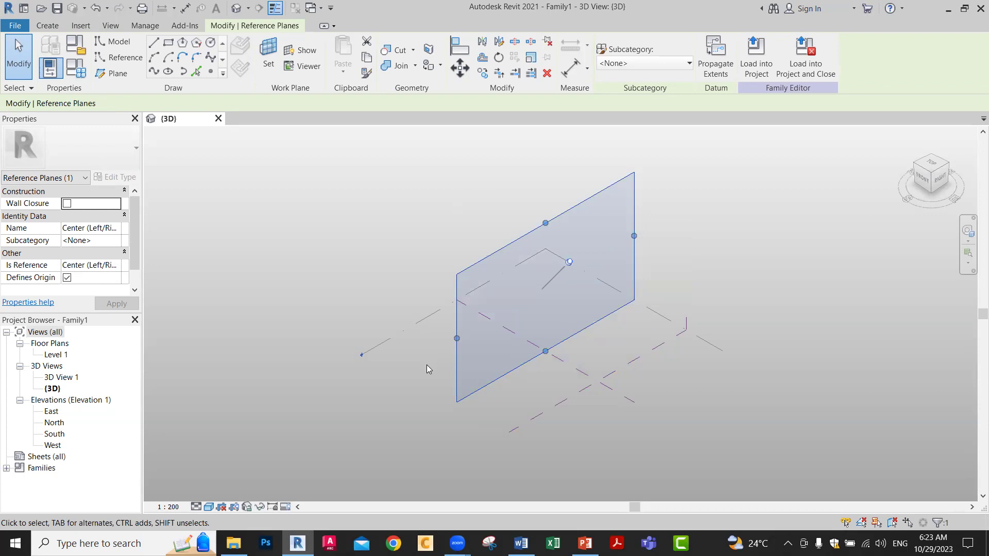
click(698, 282)
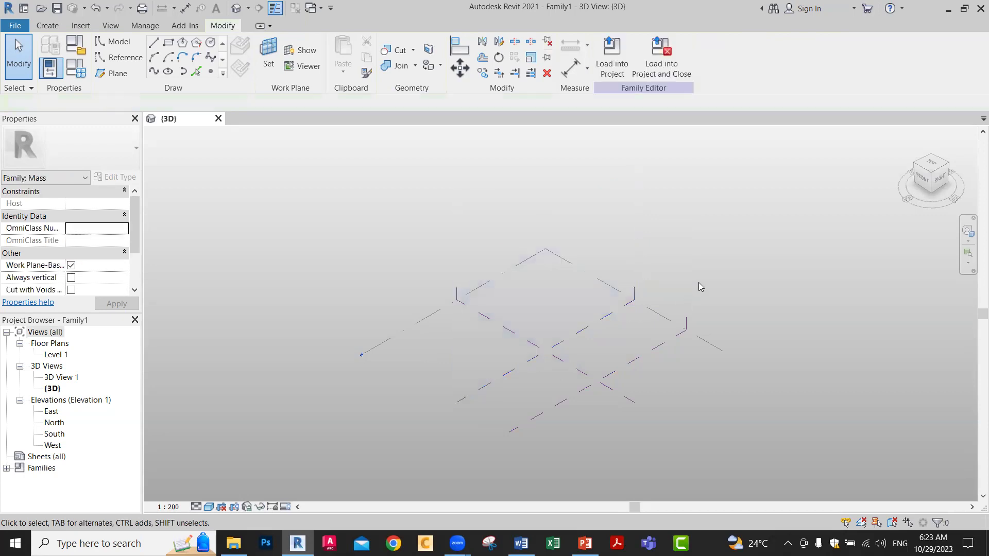
click(383, 350)
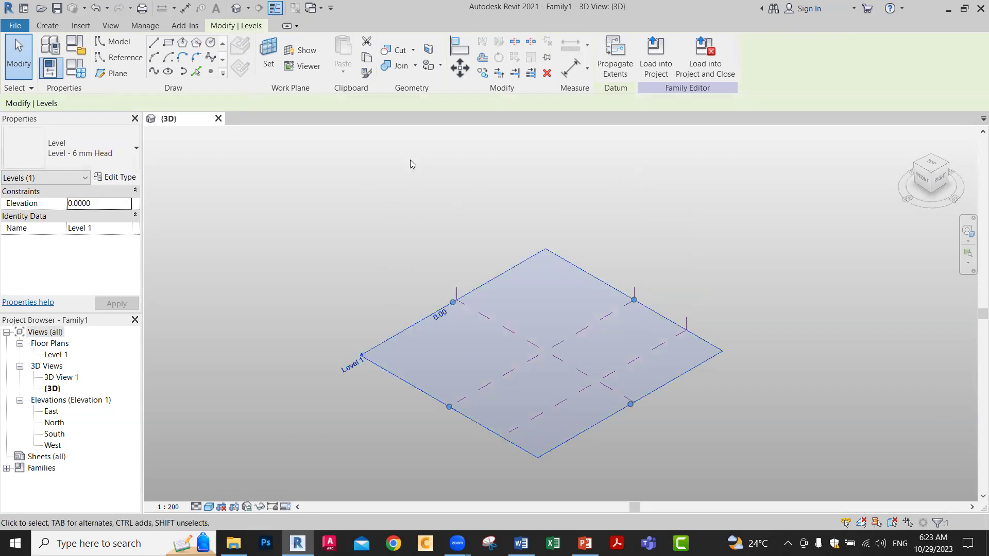
click(691, 231)
click(630, 369)
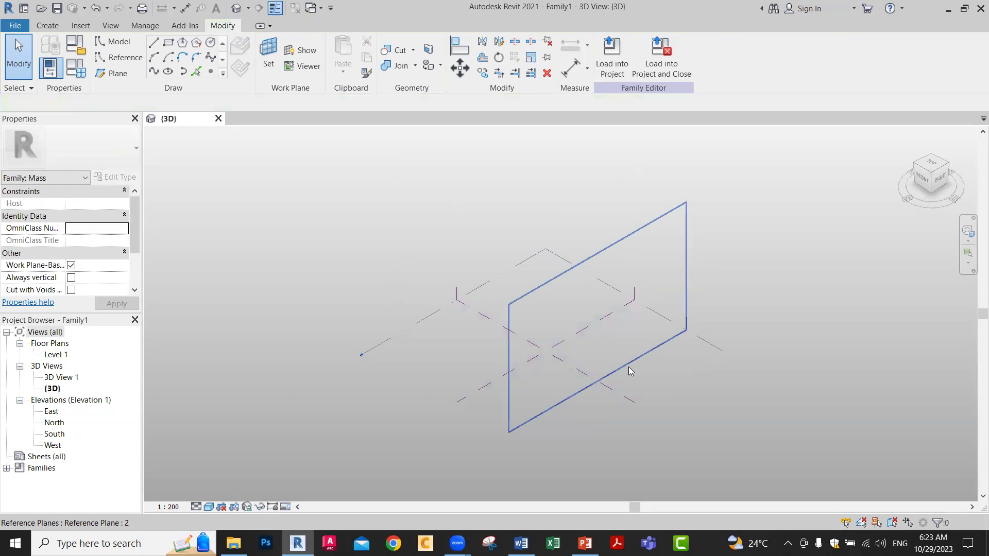
key(Escape)
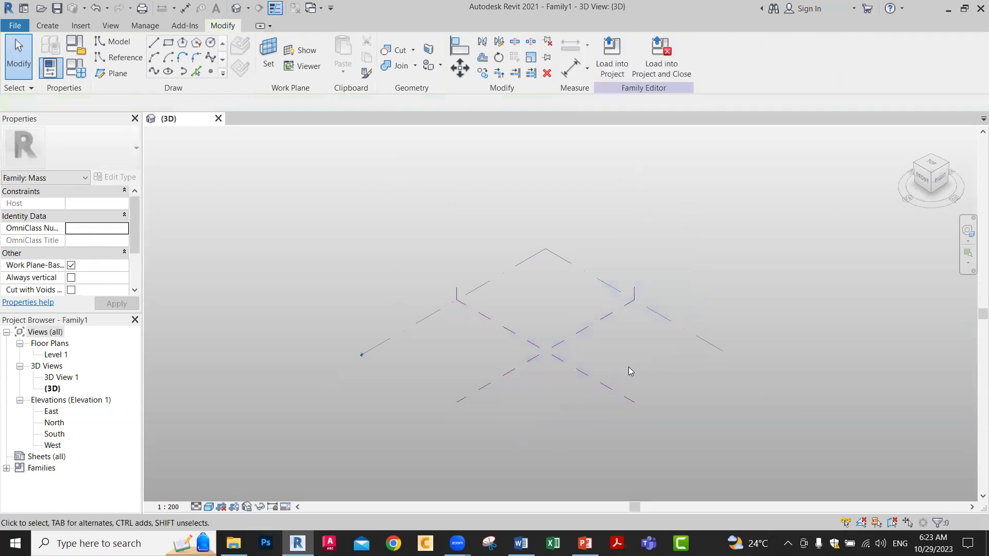
Draw a 26 m by 29 m model-line rectangle around the reference plane intersection in the Level 1 floor plan.
scroll(630, 371, up, 2)
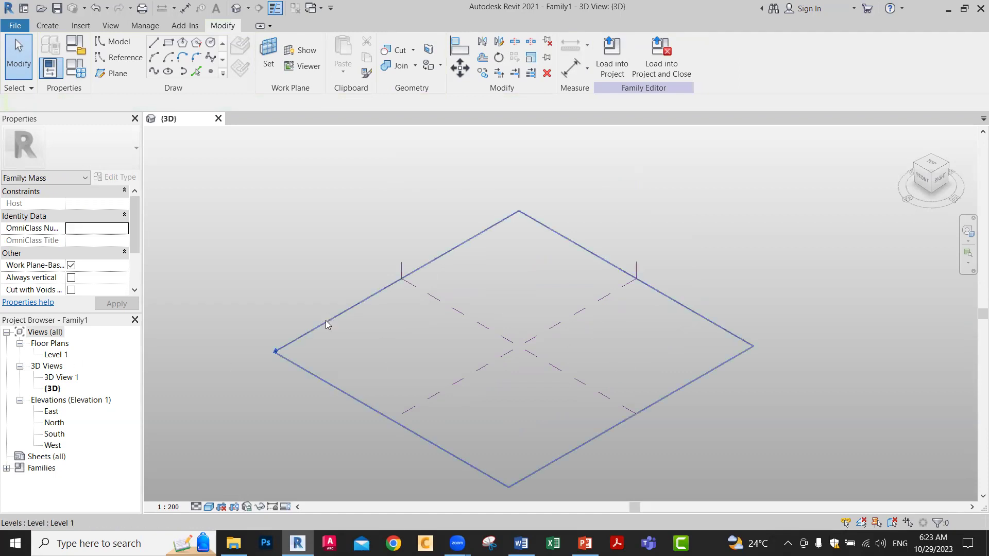
double_click(54, 355)
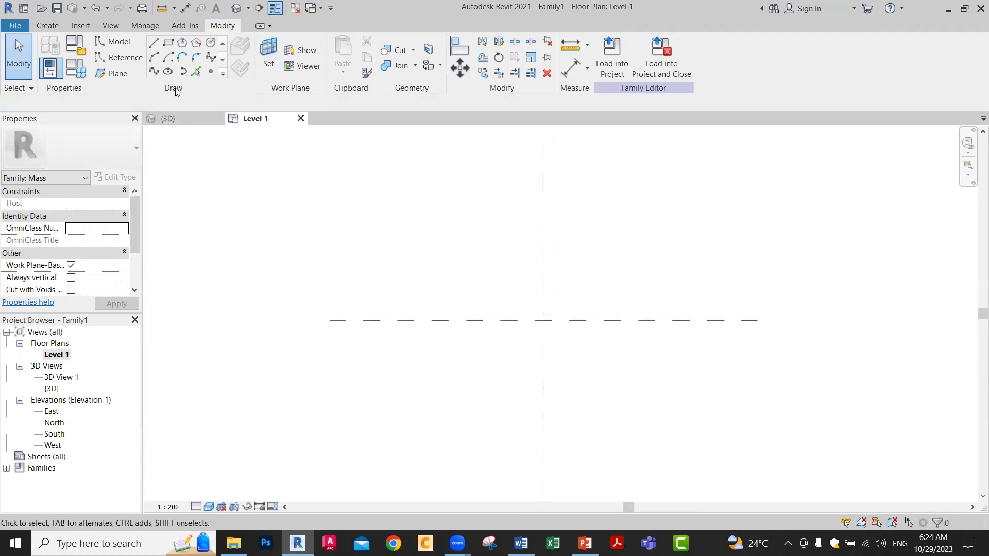
click(168, 43)
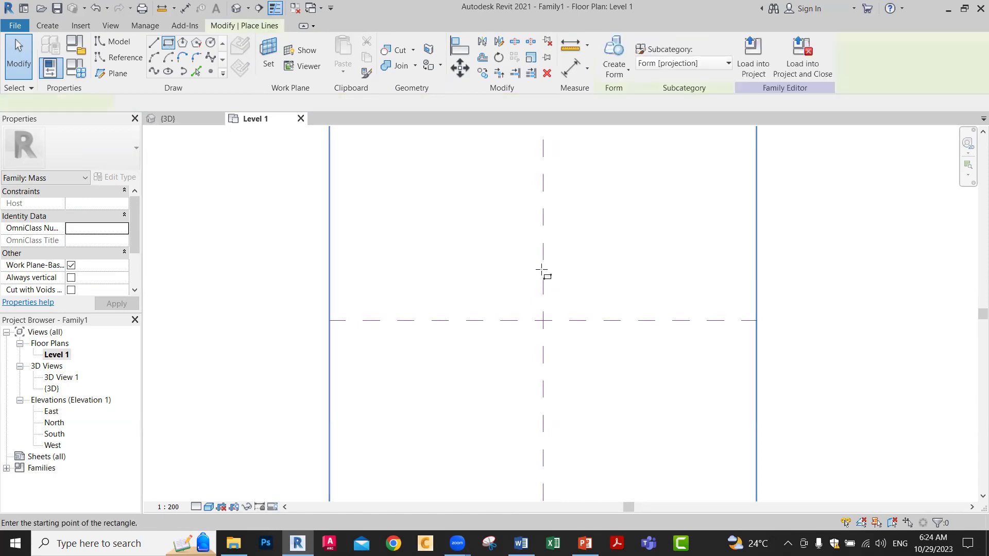
click(590, 264)
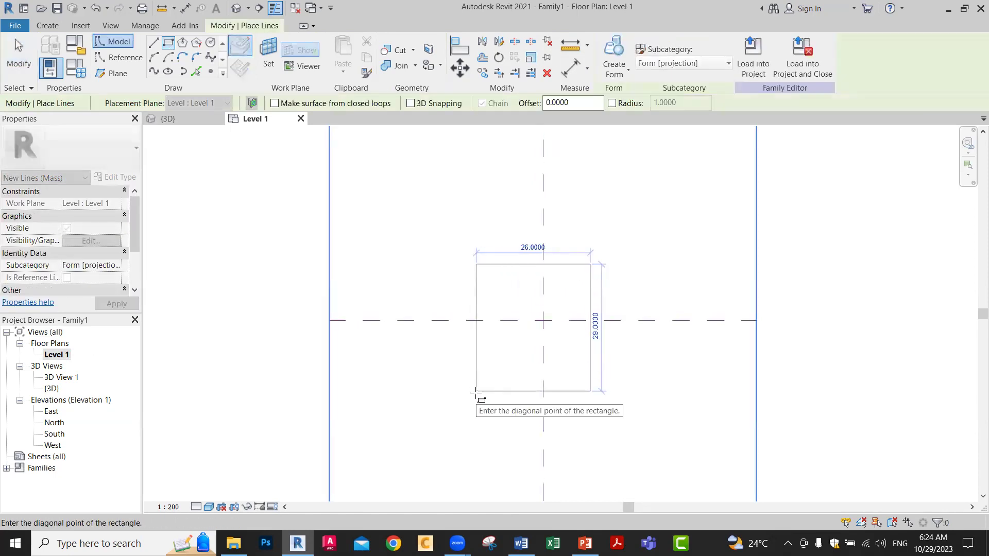
click(476, 391)
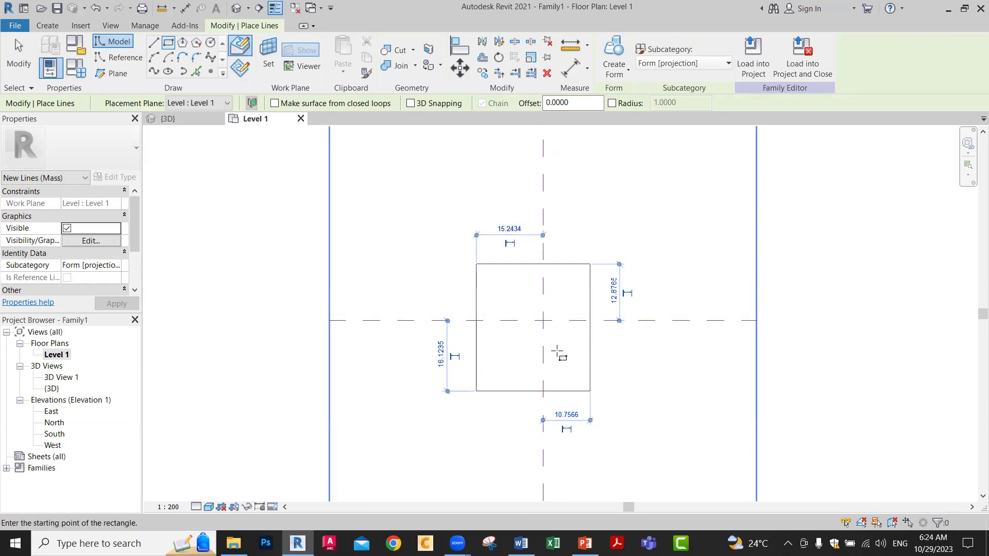
Create a solid form from the rectangle in the 3D view.
click(188, 122)
scroll(600, 345, up, 2)
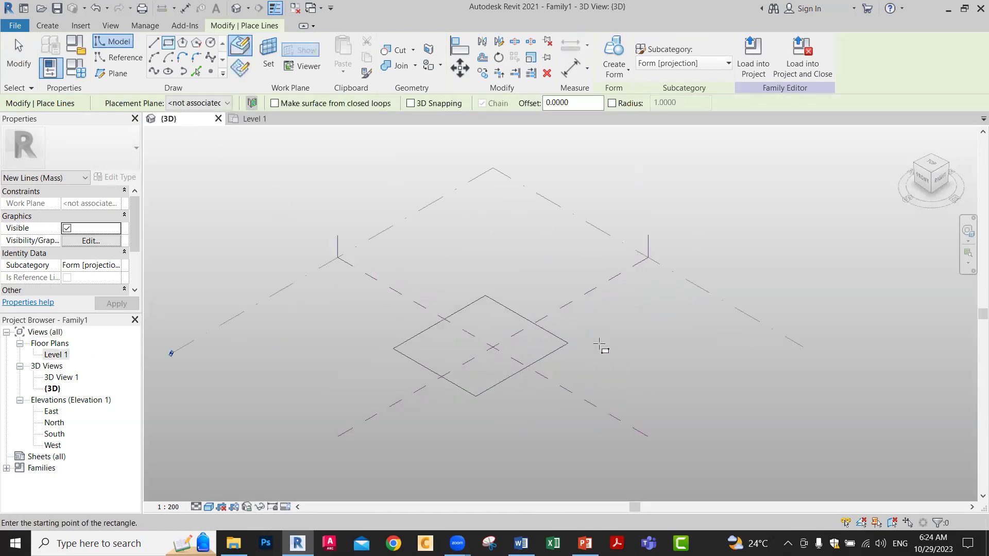
scroll(600, 345, down, 1)
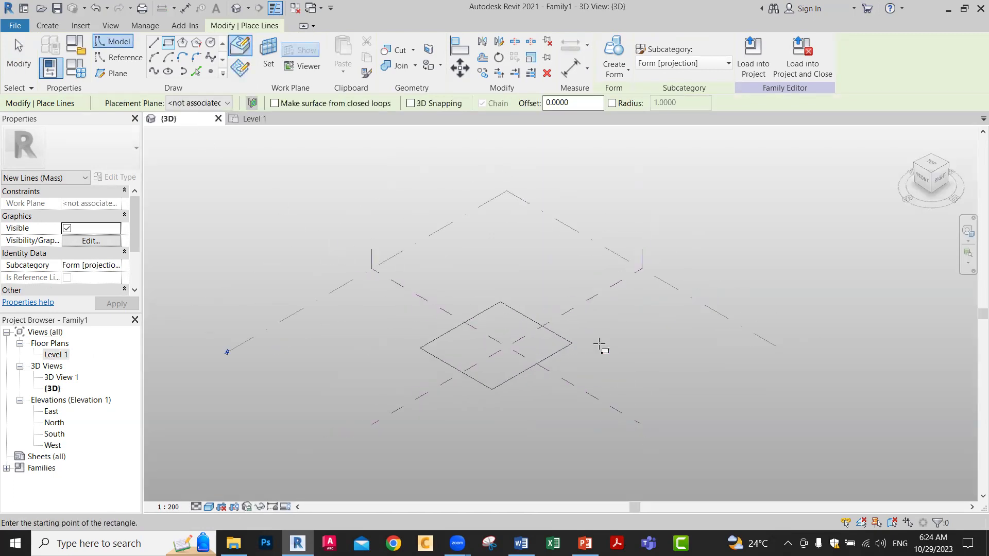
key(Escape)
key(Escape)
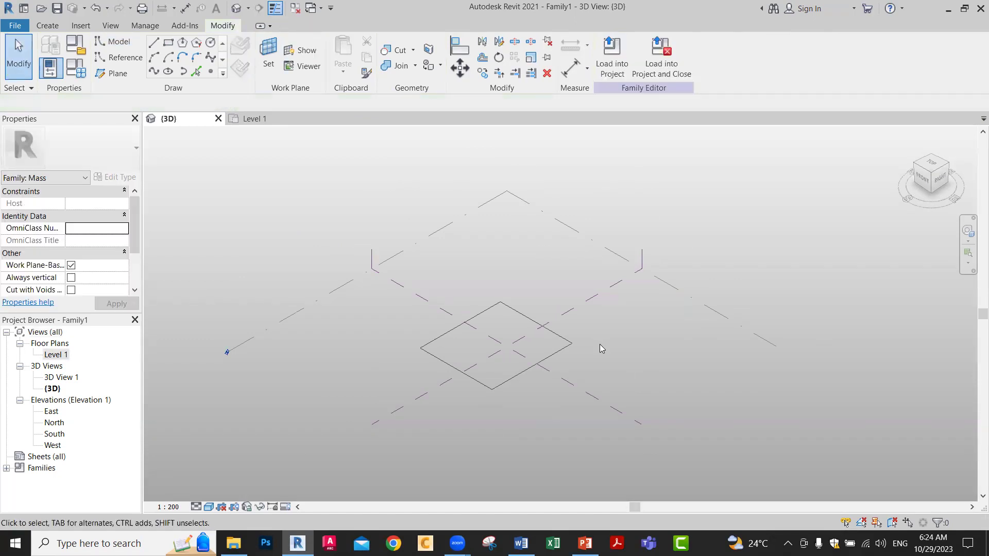
click(561, 355)
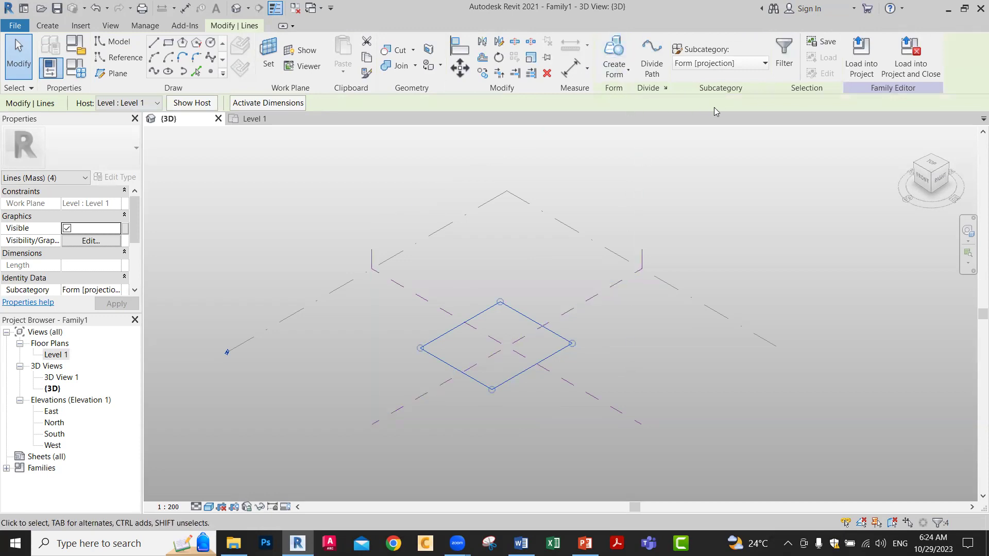
click(629, 74)
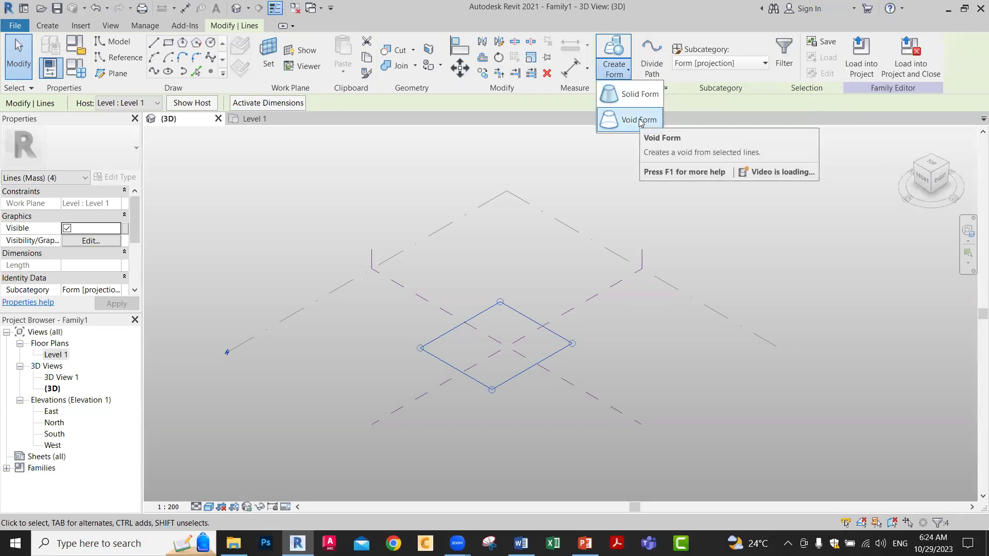
click(638, 94)
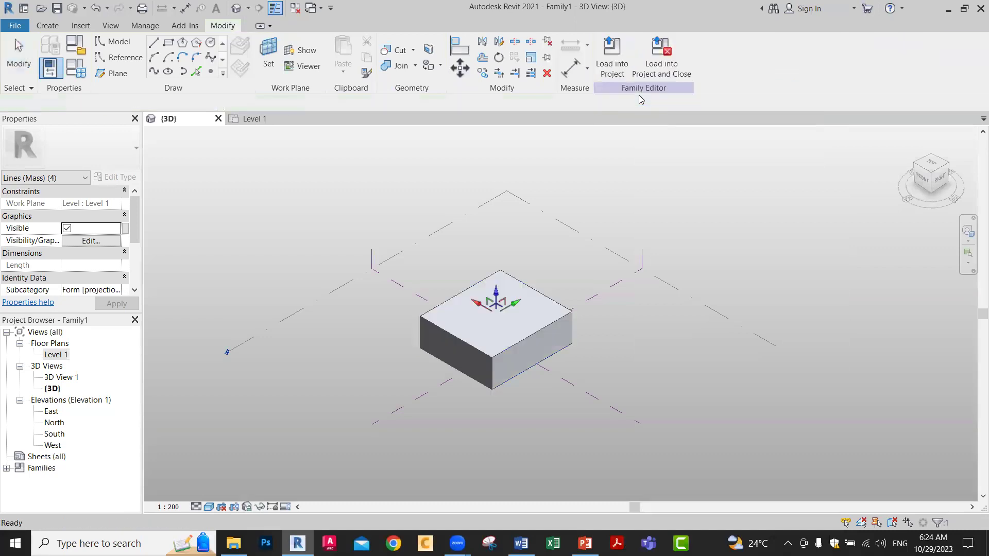
Set the height of the solid form to 20 m.
scroll(562, 286, up, 2)
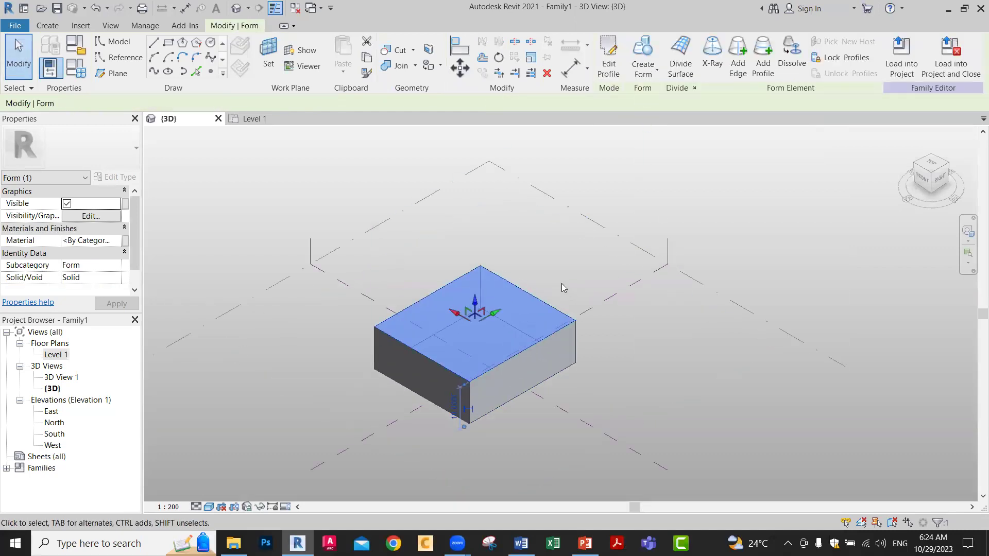
click(453, 408)
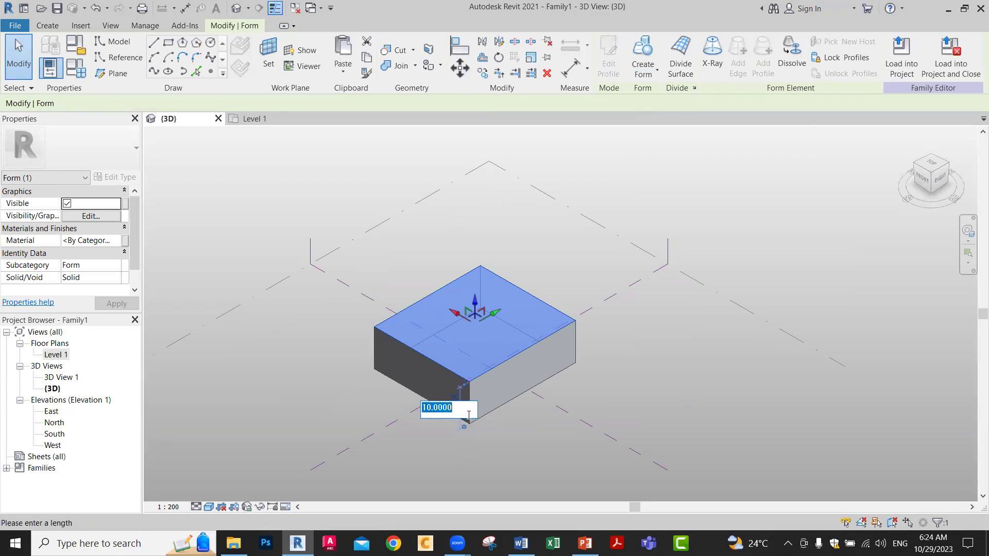
text(20)
key(Return)
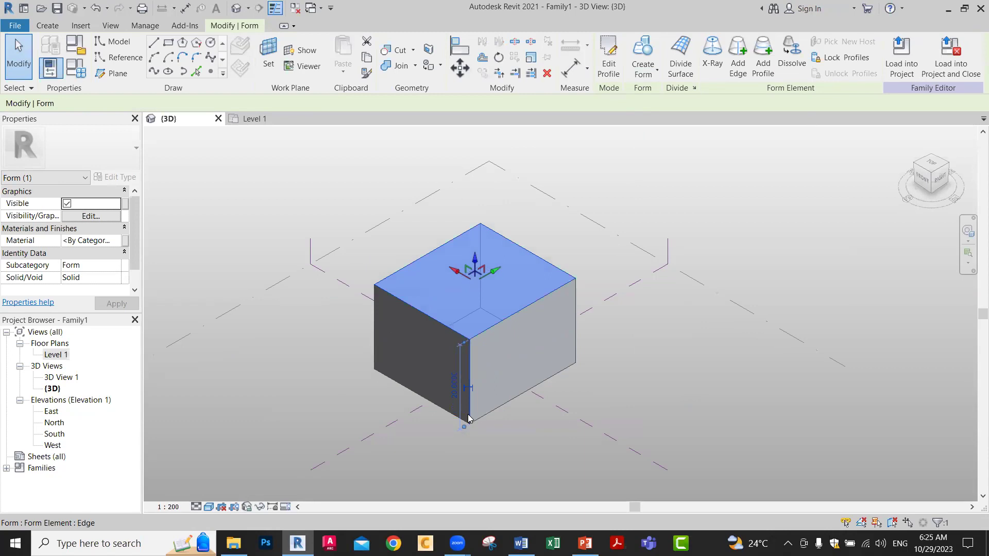
click(656, 404)
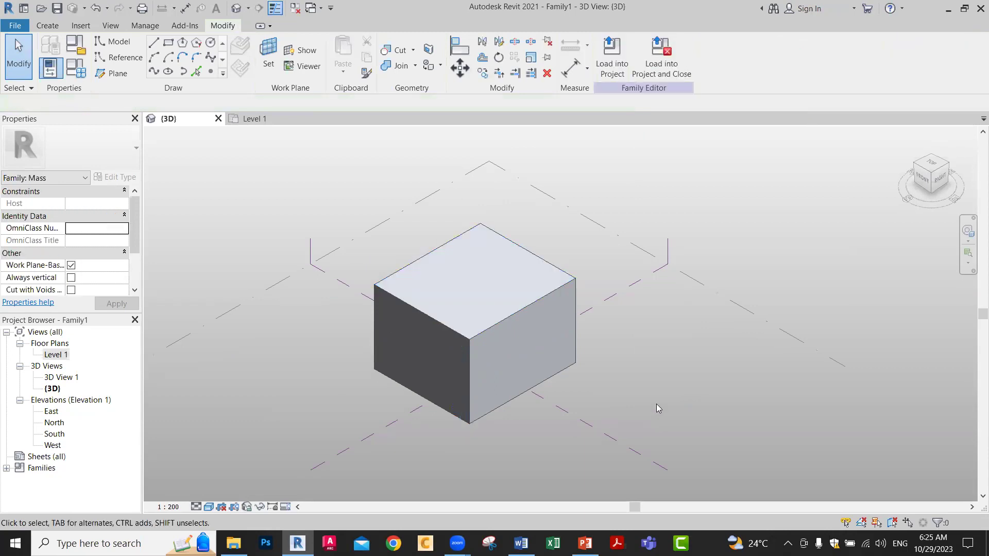
Pull the box's upper right corner vertex up to about 28.93 m and outward to about 31.11 m by 31 m.
click(515, 310)
click(665, 350)
click(576, 280)
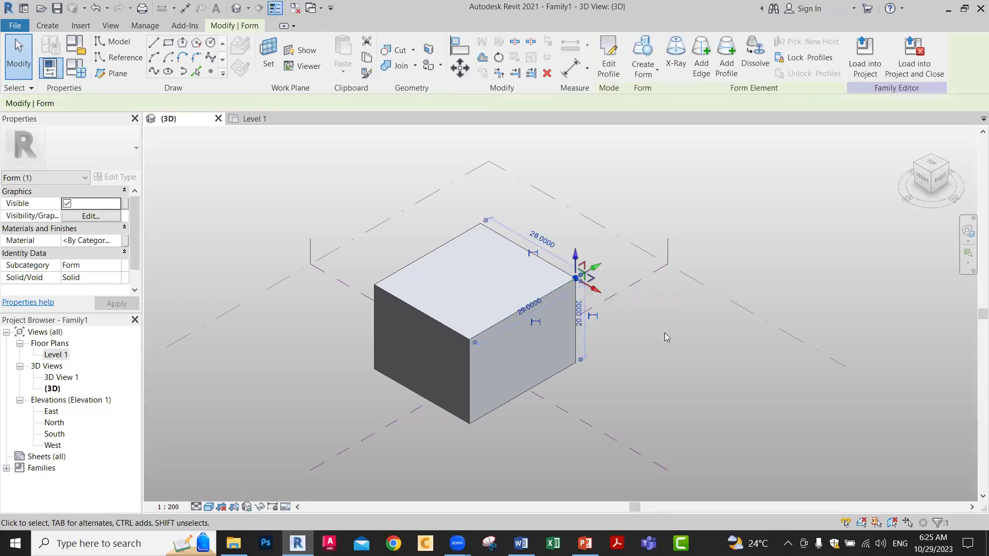
scroll(627, 264, up, 3)
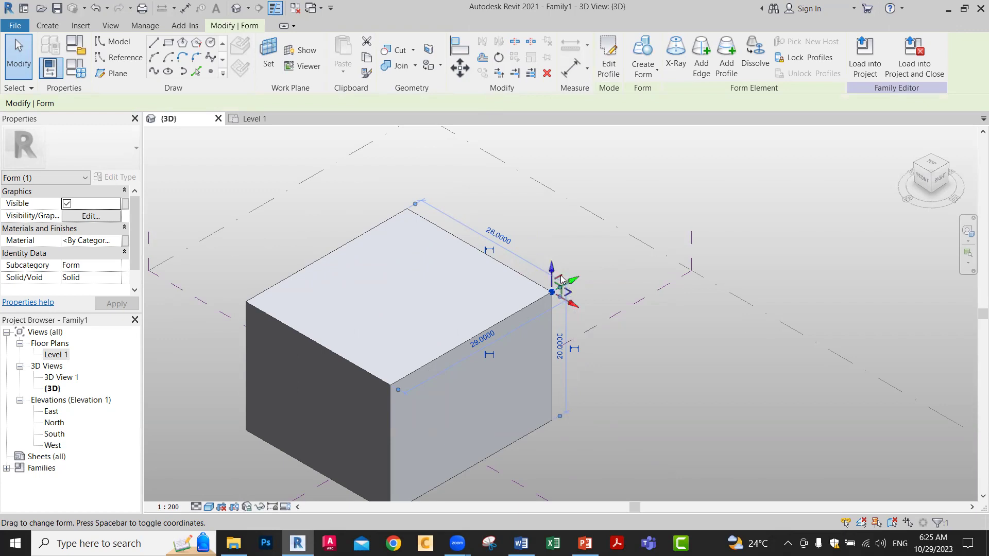
drag(552, 271, 651, 249)
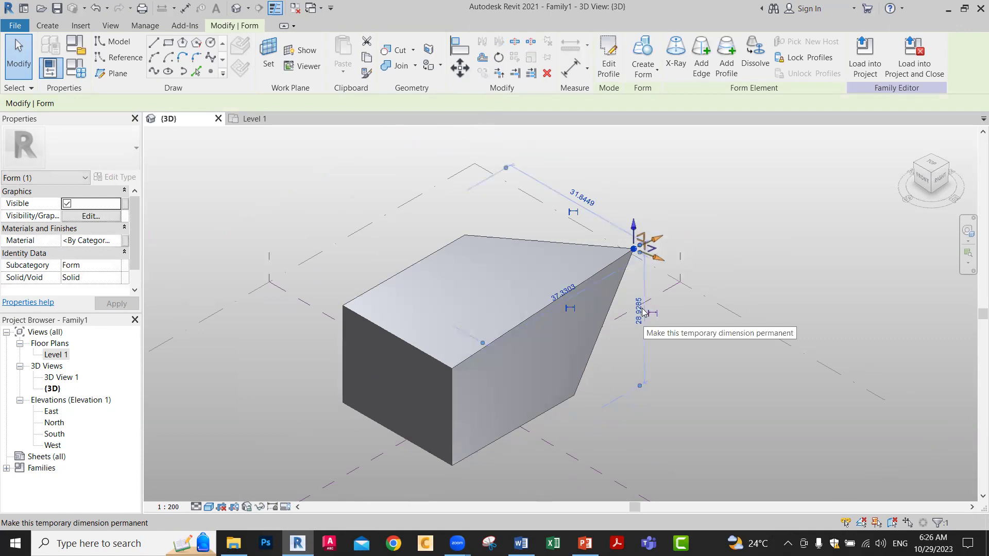
drag(655, 244, 631, 264)
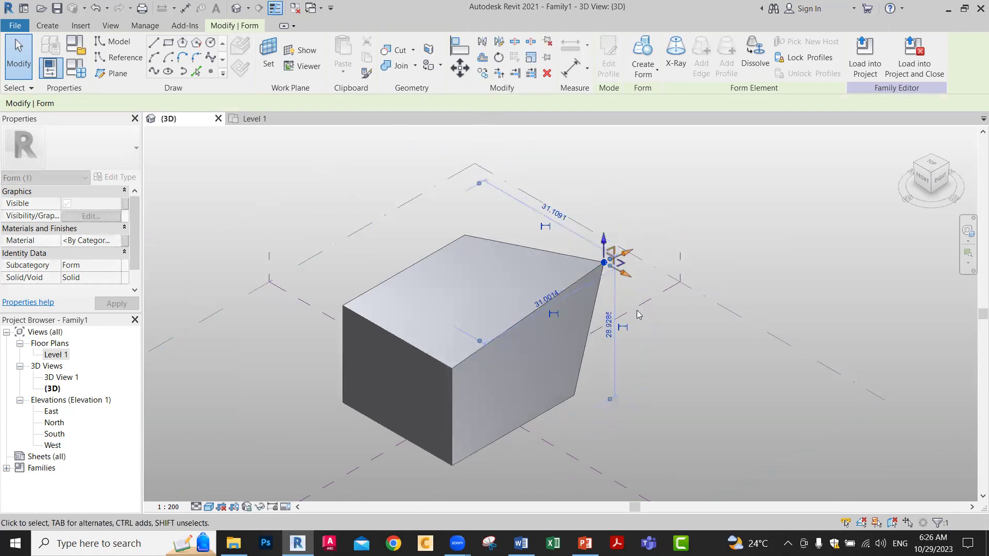
click(665, 375)
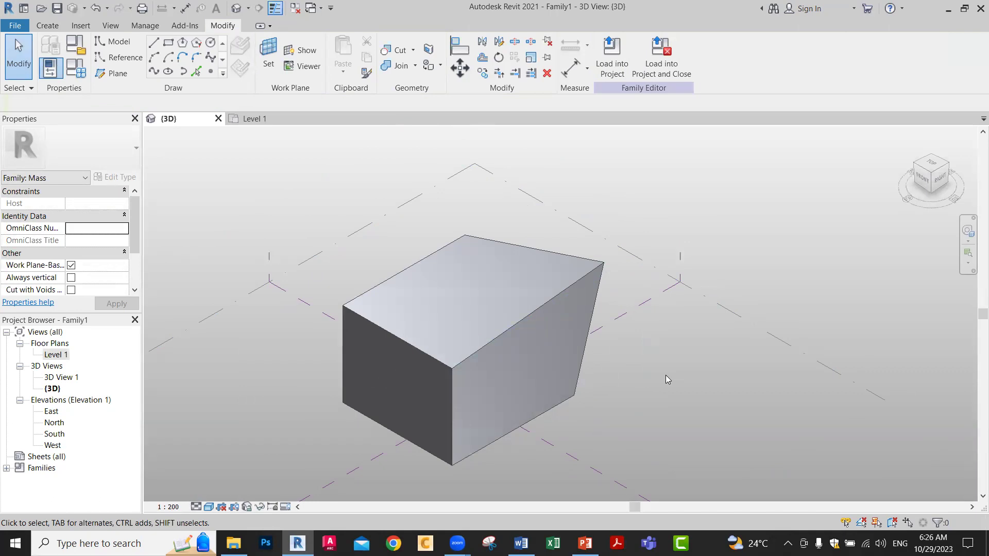
Shift the long upper right edge of the box slightly outward so it overhangs the base.
click(524, 323)
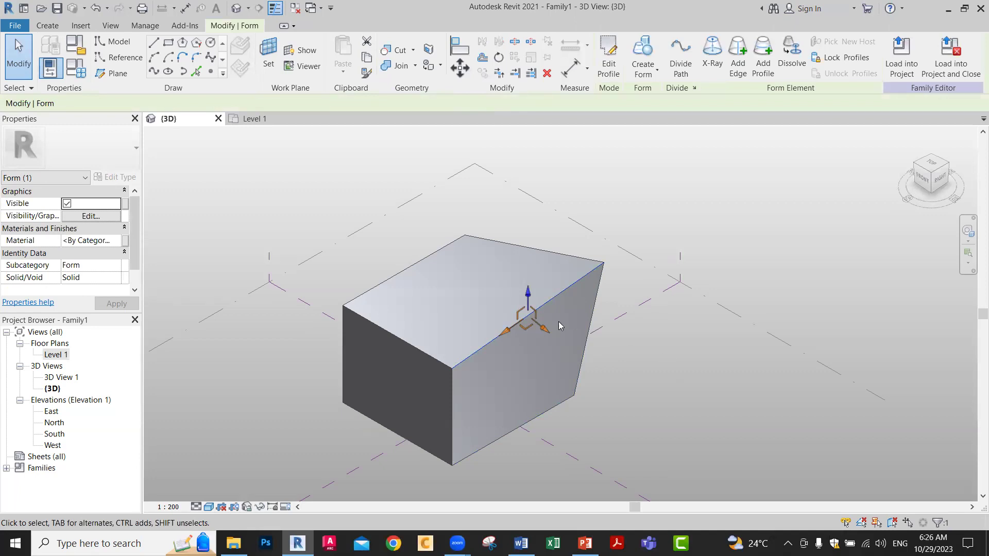
drag(526, 297, 526, 263)
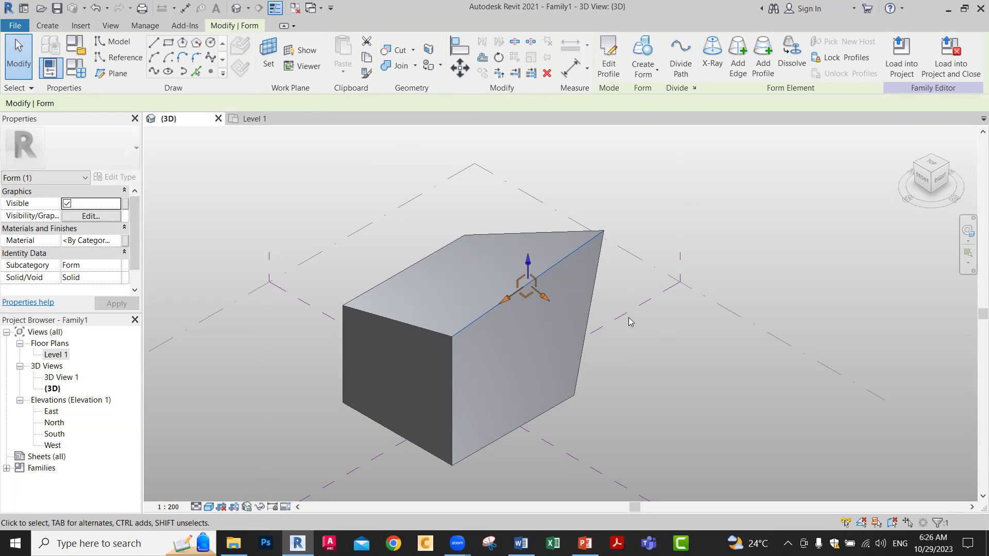
drag(545, 299, 569, 315)
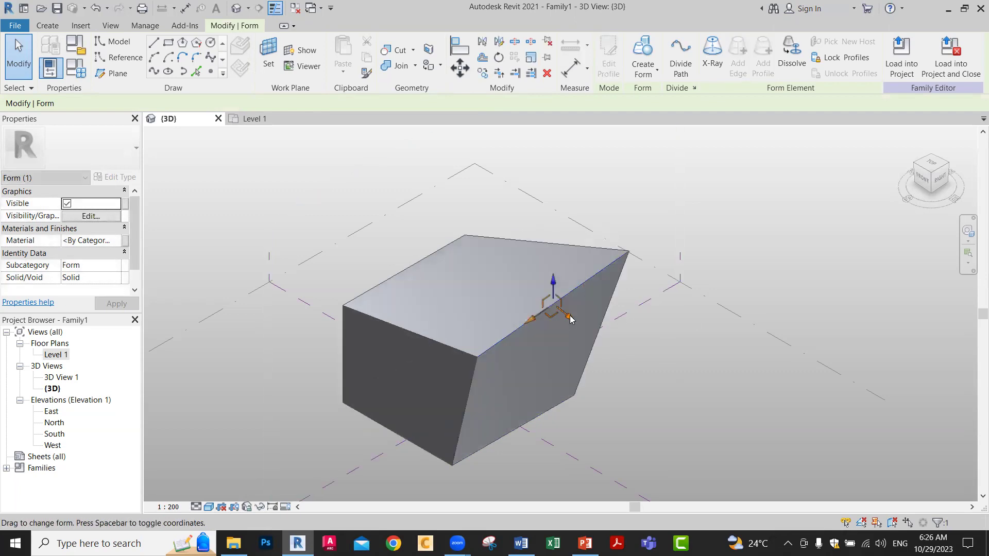
drag(516, 334, 514, 335)
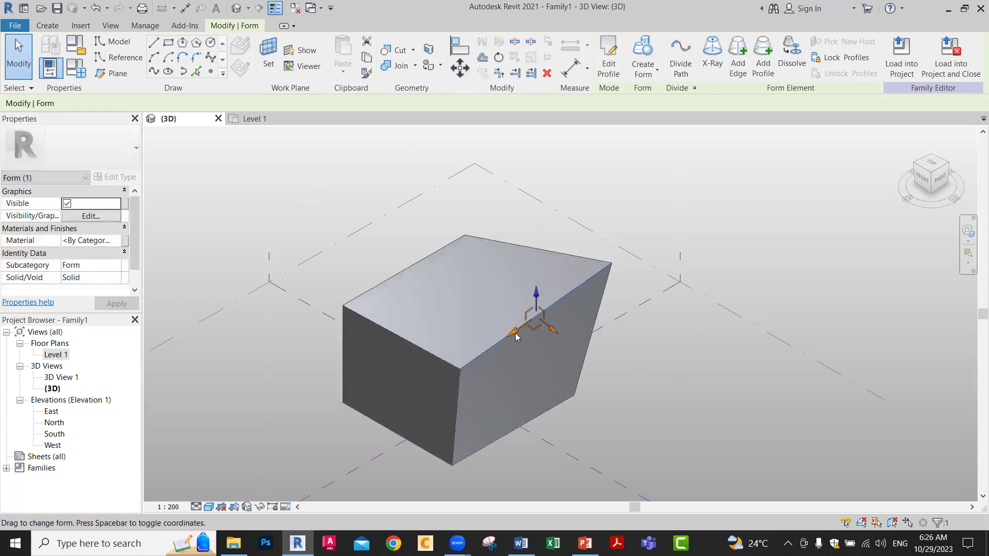
click(666, 387)
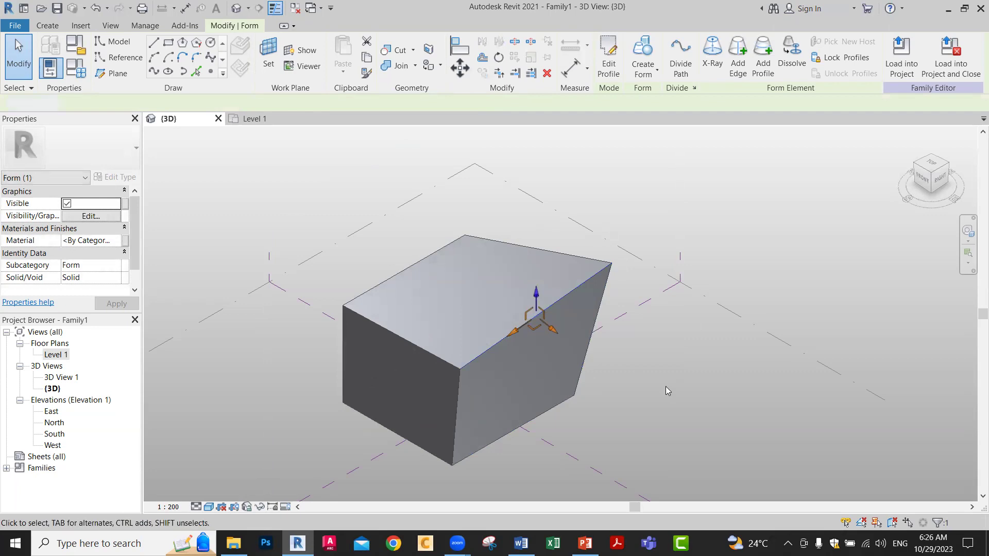
Move the box's top face upward and sideways so the whole form becomes taller and leans.
scroll(666, 387, down, 1)
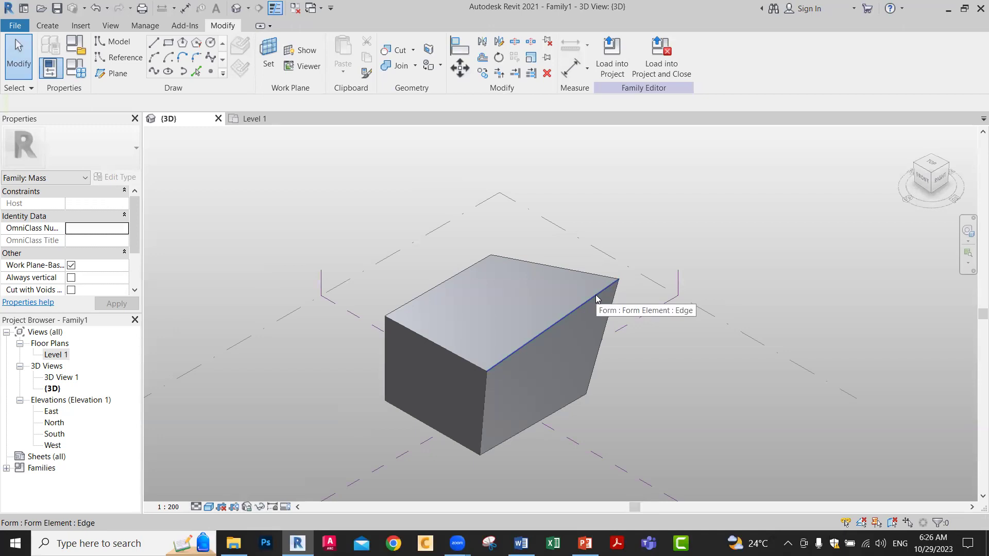
key(Tab)
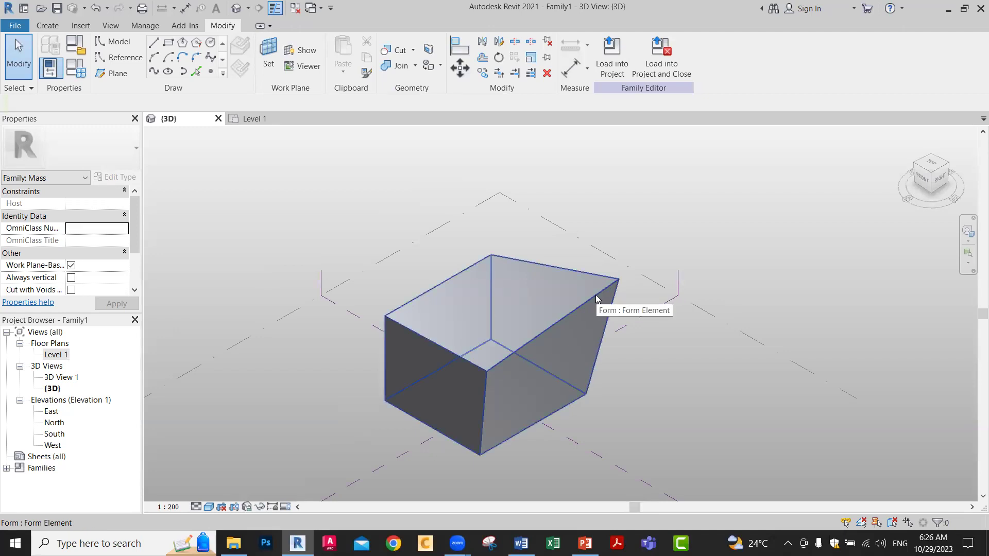
key(Tab)
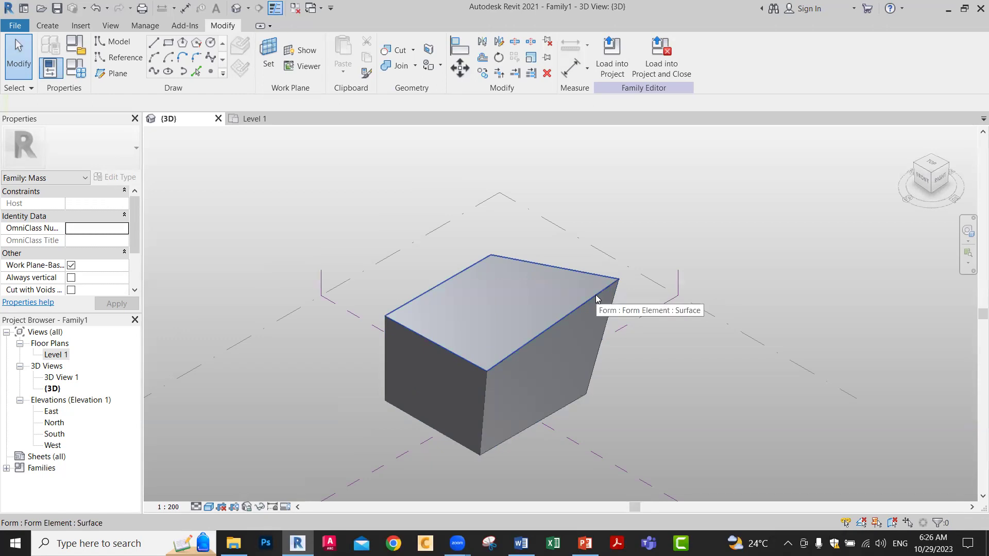
click(595, 296)
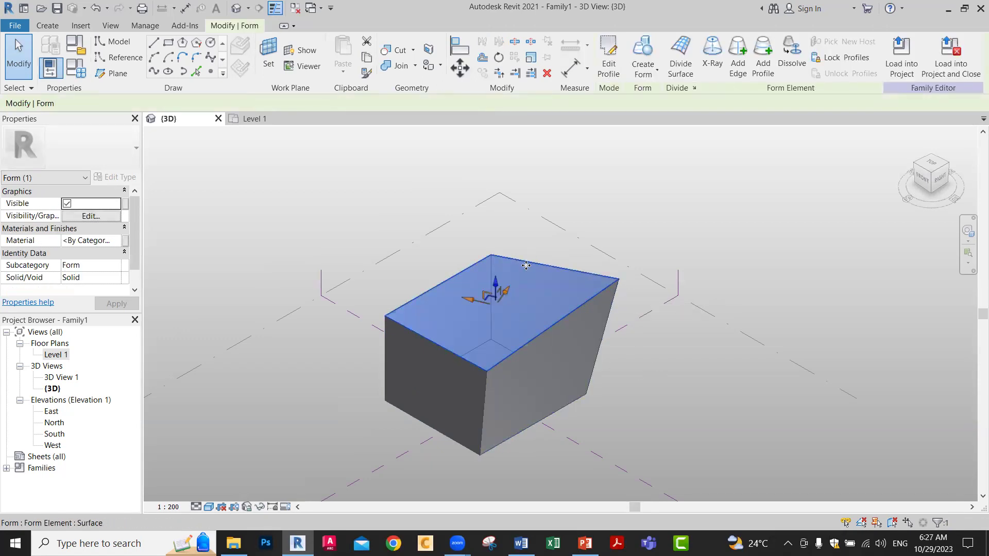
drag(496, 282, 423, 242)
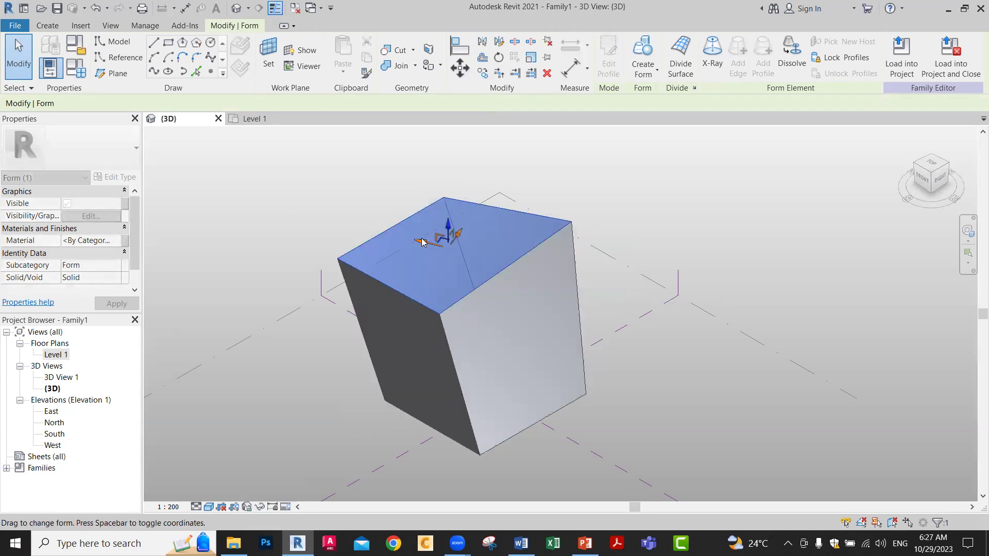
Scale the top face up graphically, using its left corner as origin and its far right corner as reference.
scroll(532, 306, down, 2)
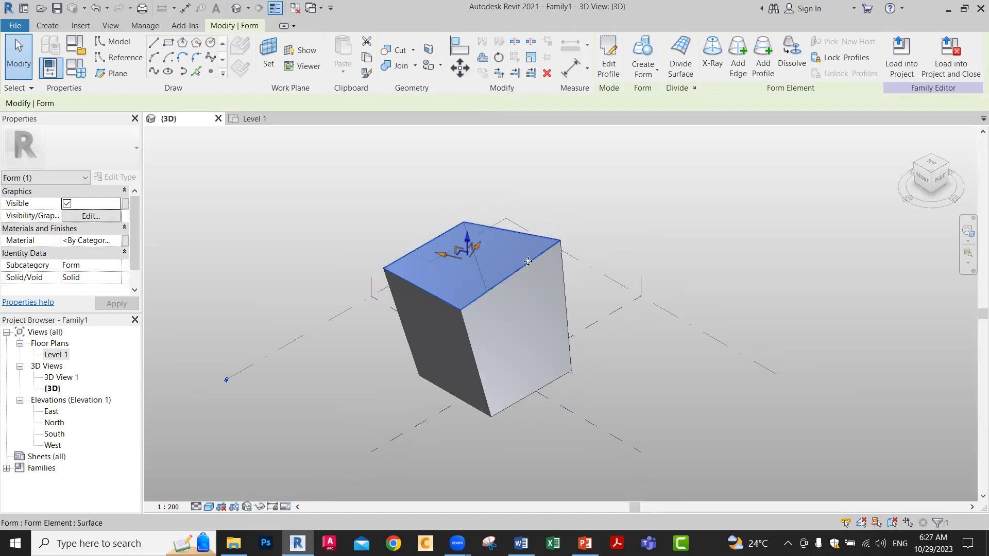
click(531, 58)
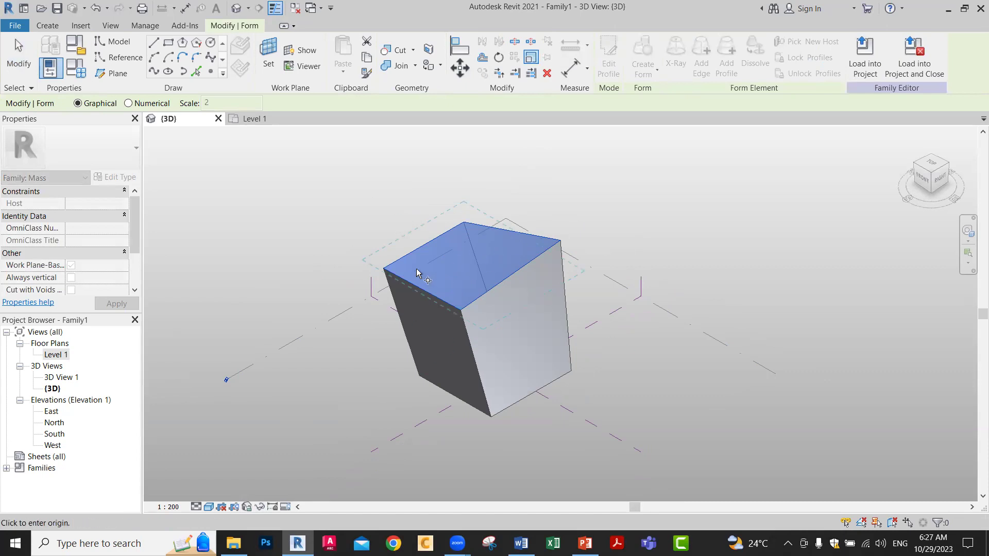
click(385, 272)
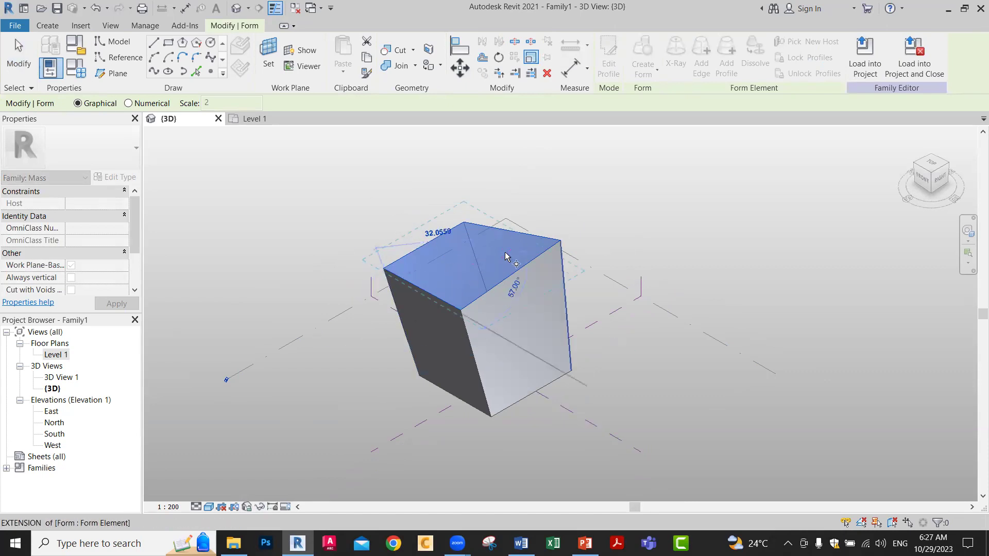
click(558, 243)
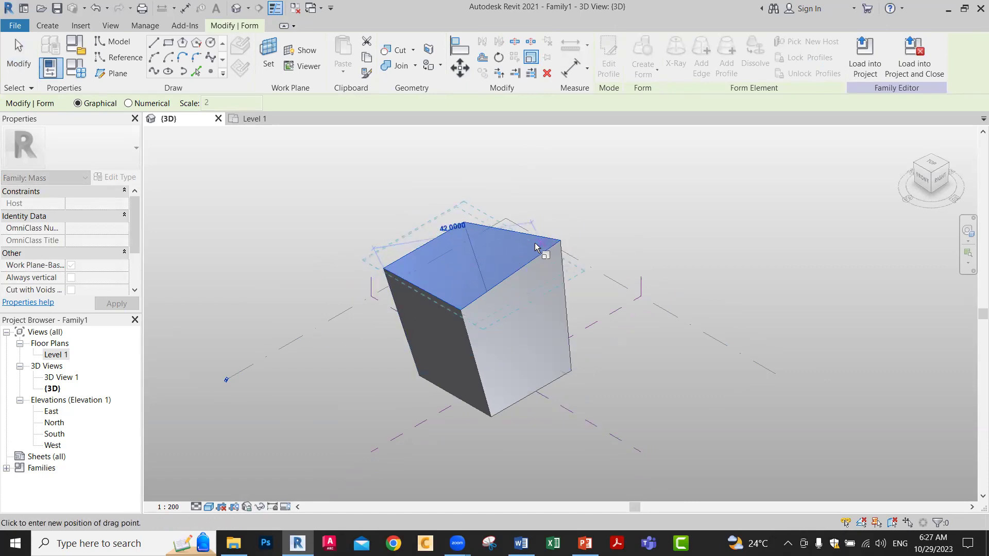
click(602, 235)
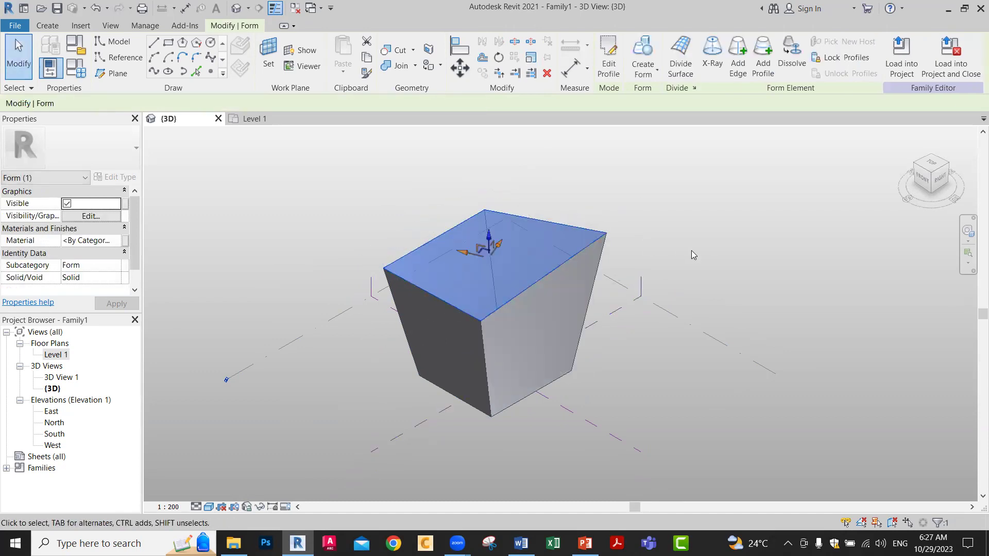
Rotate the top face clockwise about its centre to twist the form.
click(498, 57)
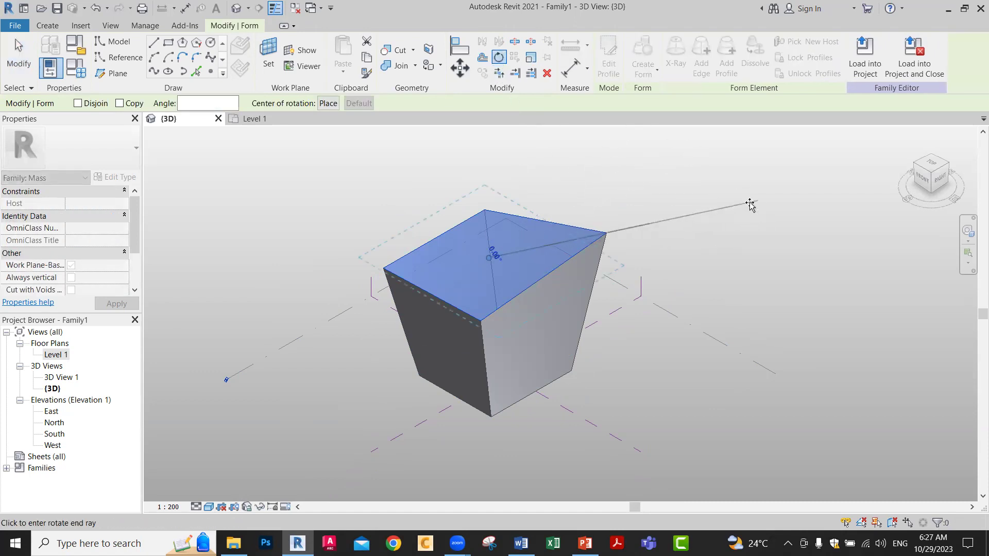
click(749, 205)
click(735, 254)
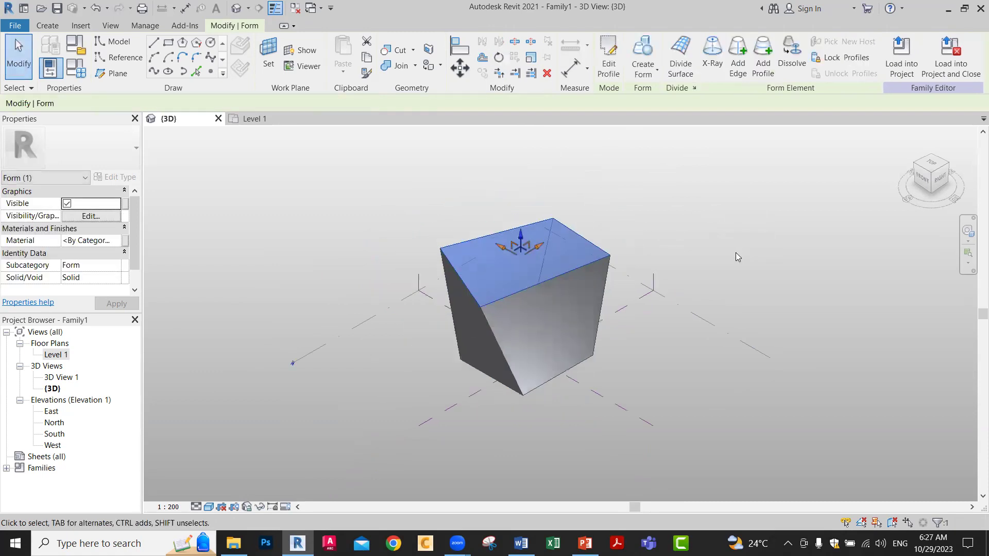
Raise the right corner vertex of the twisted form's top face.
middle_drag(696, 298, 689, 294)
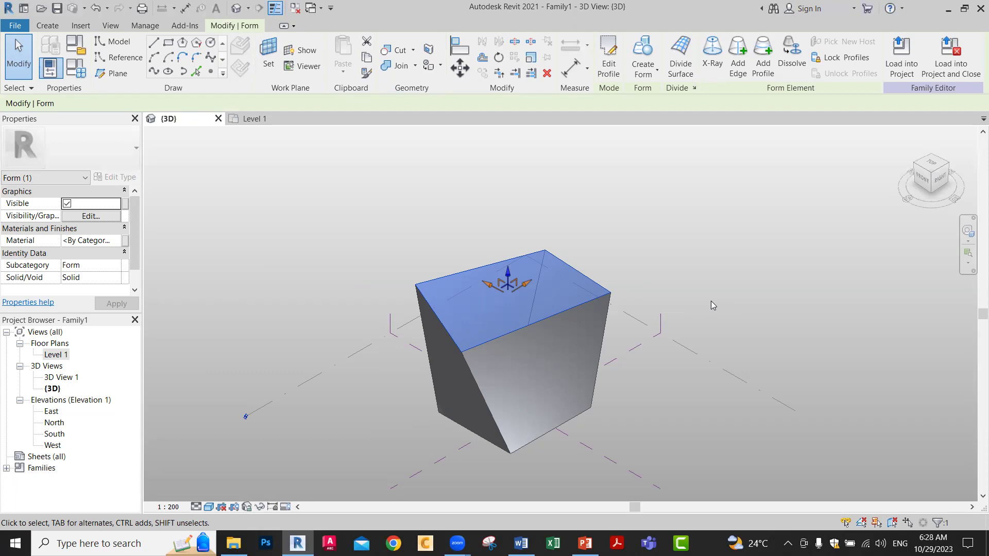
scroll(684, 302, up, 2)
click(622, 297)
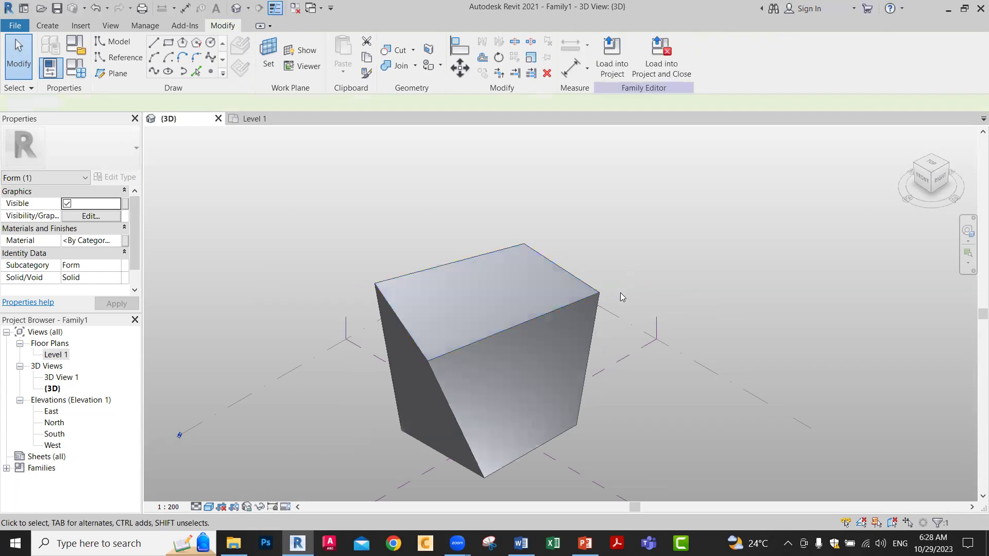
click(600, 293)
drag(600, 274, 600, 233)
click(694, 265)
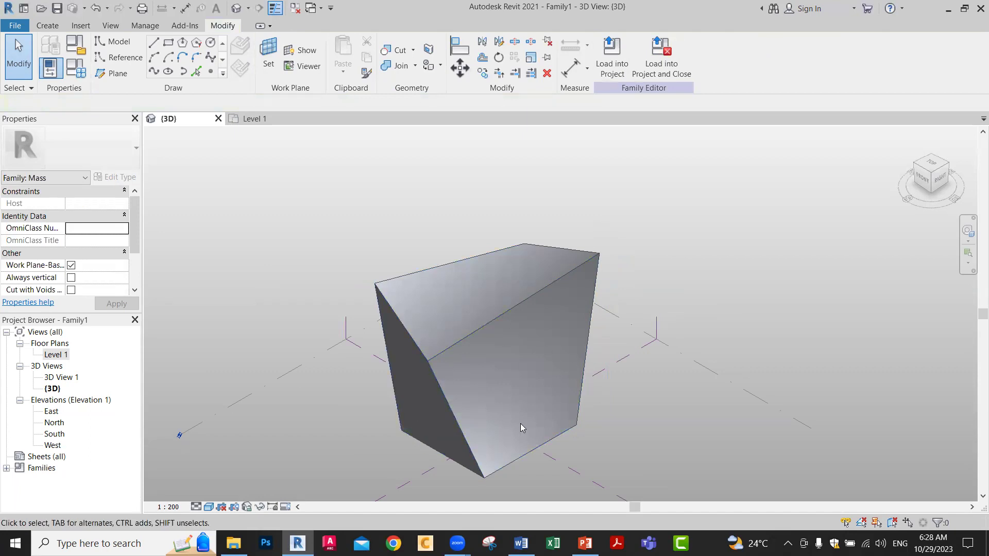
Draw a model-line circle with a radius of about 14.13 m on the ground in front of the box form.
scroll(552, 384, down, 3)
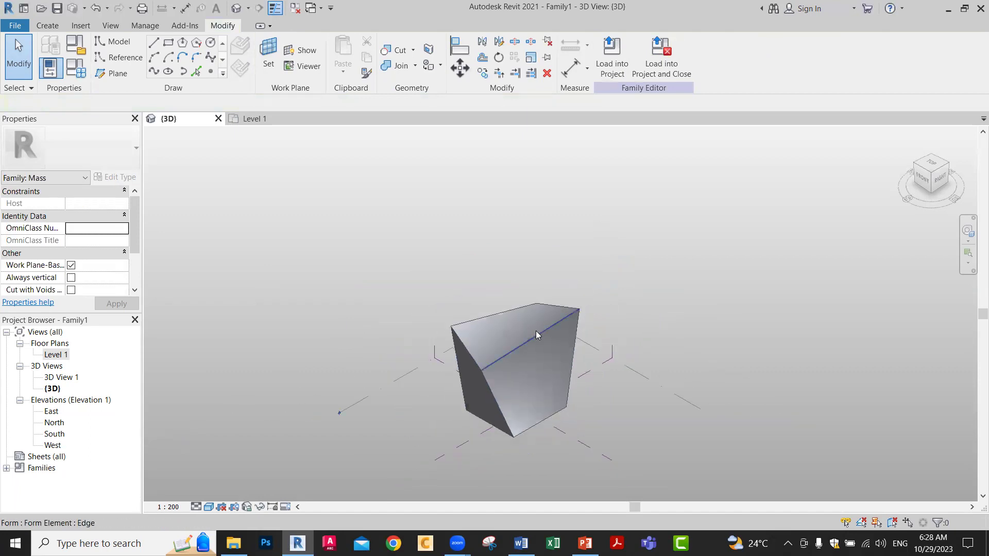
scroll(575, 369, down, 2)
middle_drag(587, 380, 593, 363)
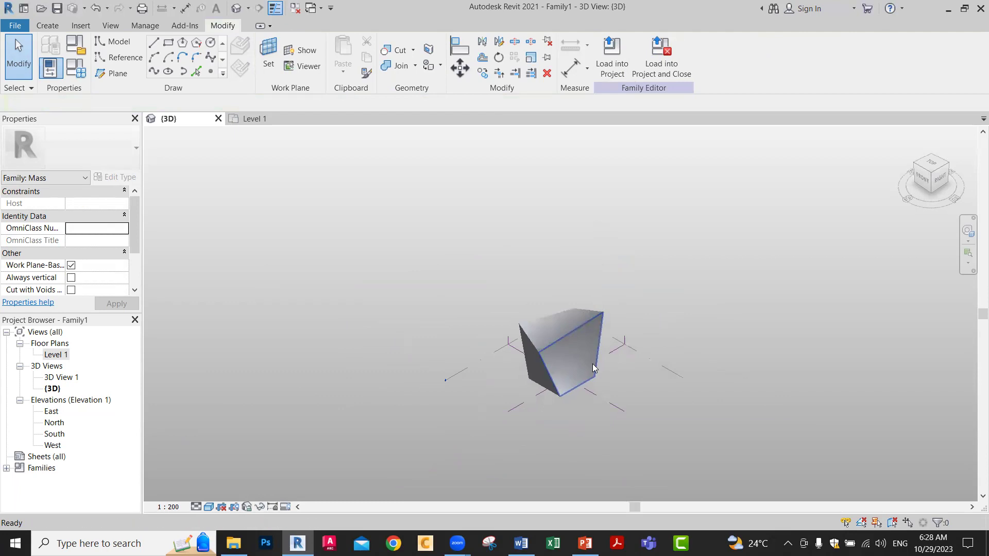
click(47, 26)
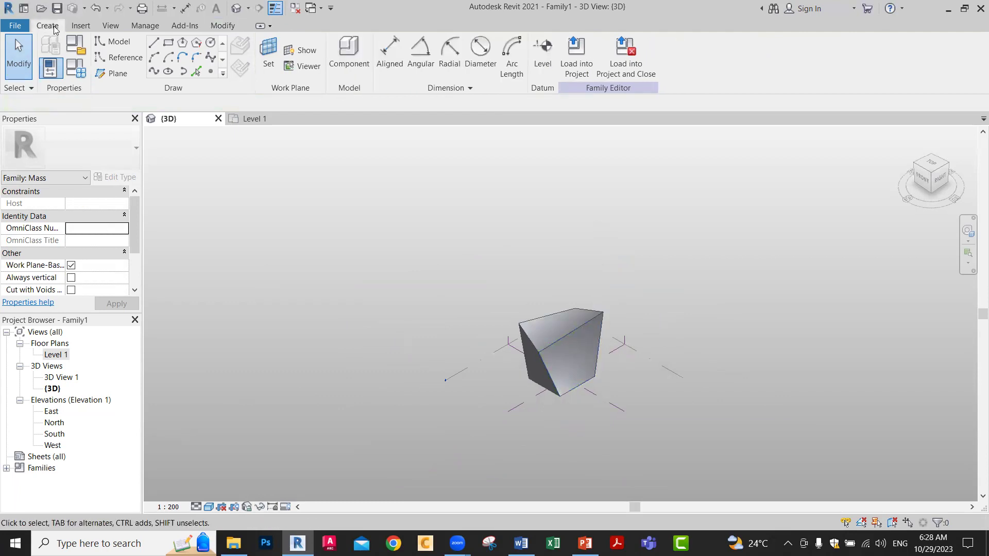
click(210, 45)
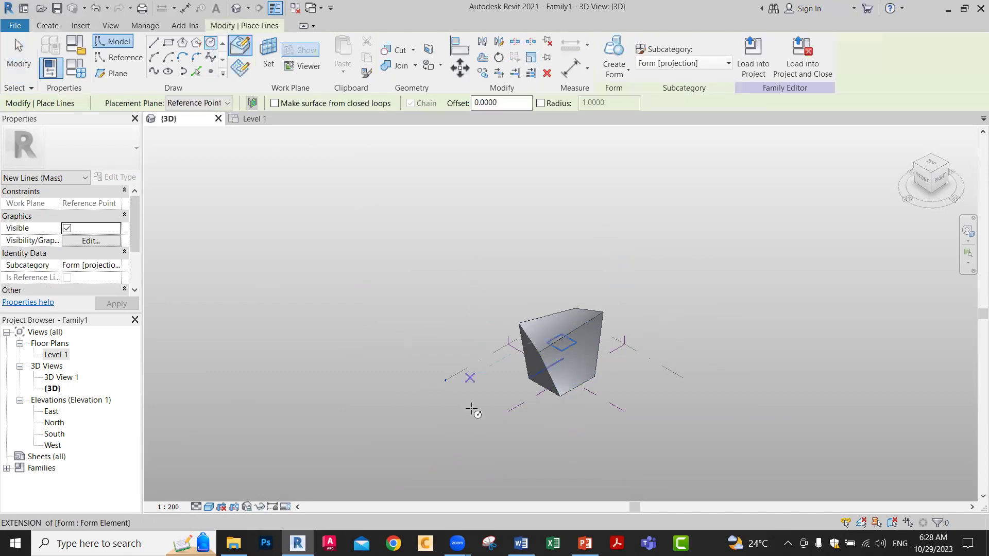
click(488, 406)
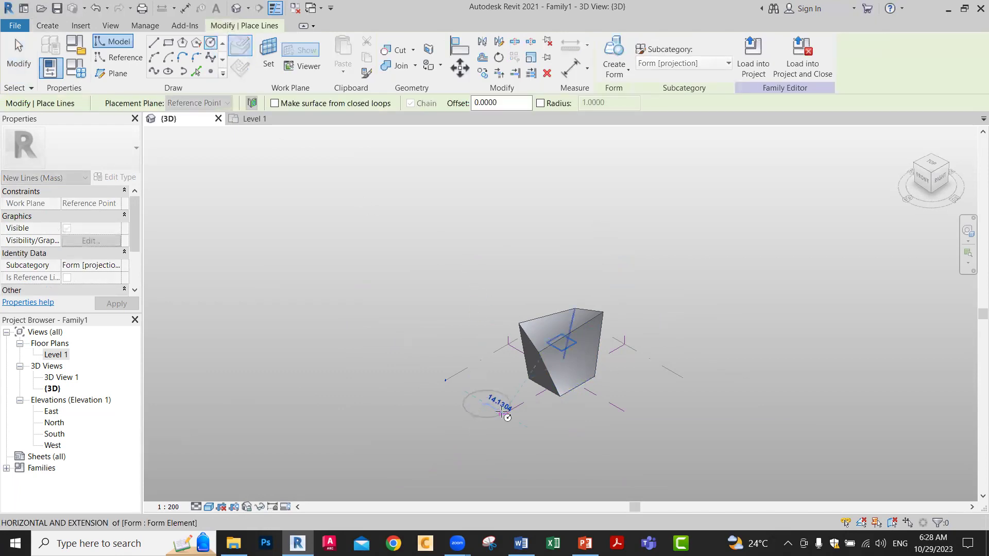
click(510, 406)
scroll(536, 412, up, 1)
scroll(536, 412, up, 1)
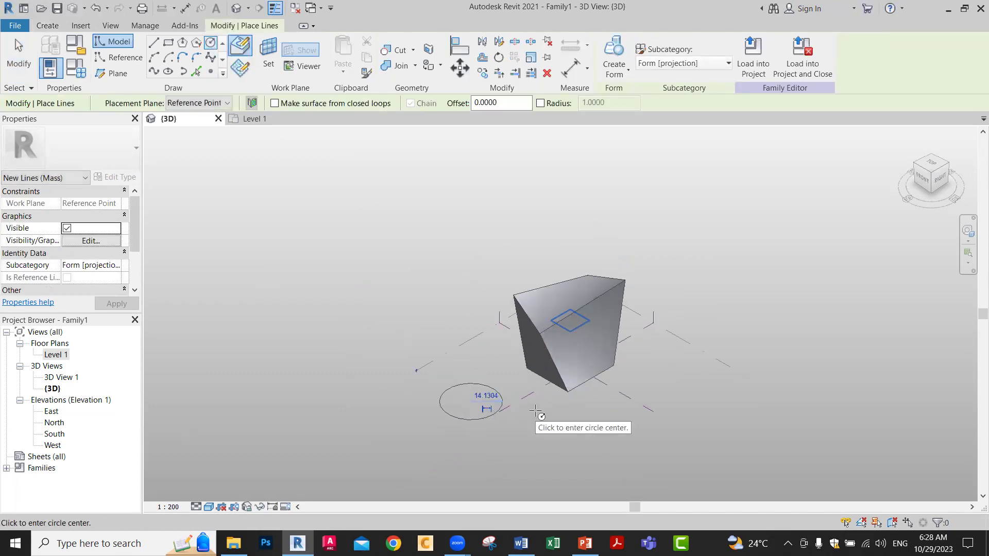
key(Escape)
key(Escape)
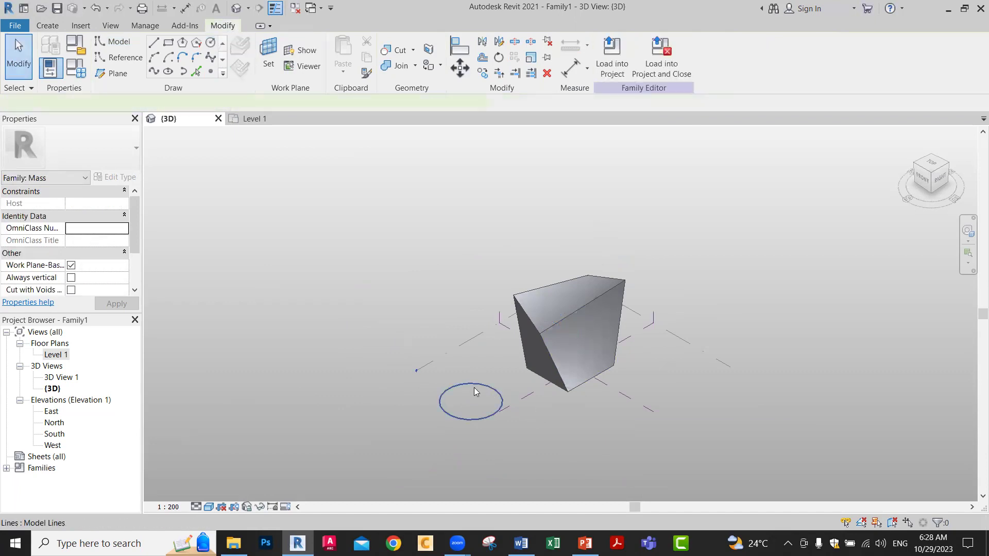
Create a solid form from the circle, comparing the cylinder and sphere options and choosing the cylinder.
click(475, 393)
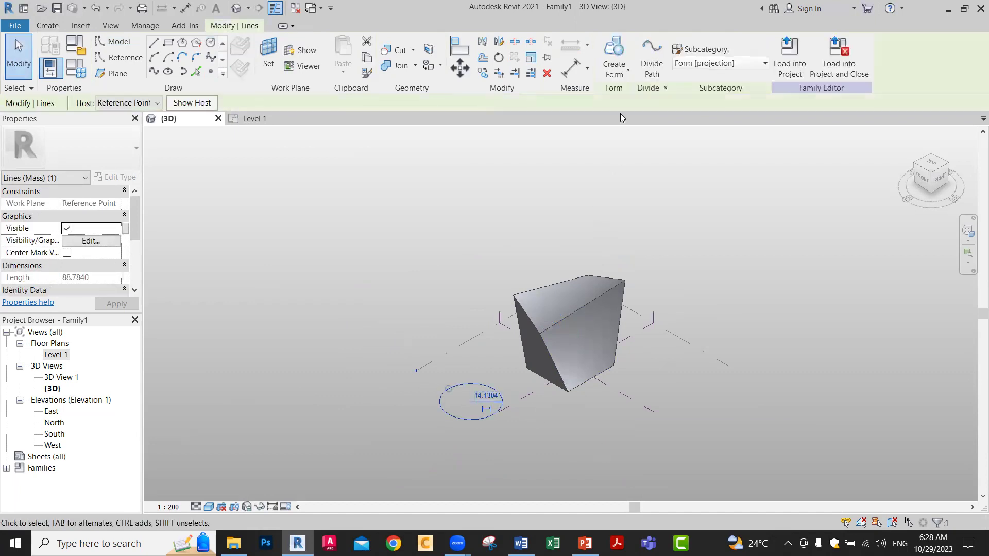
click(621, 50)
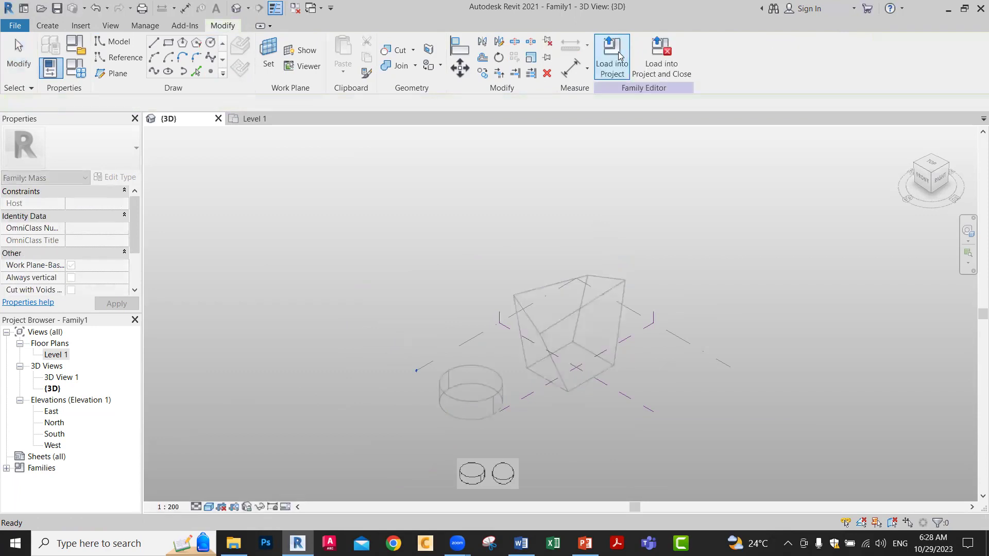
click(493, 482)
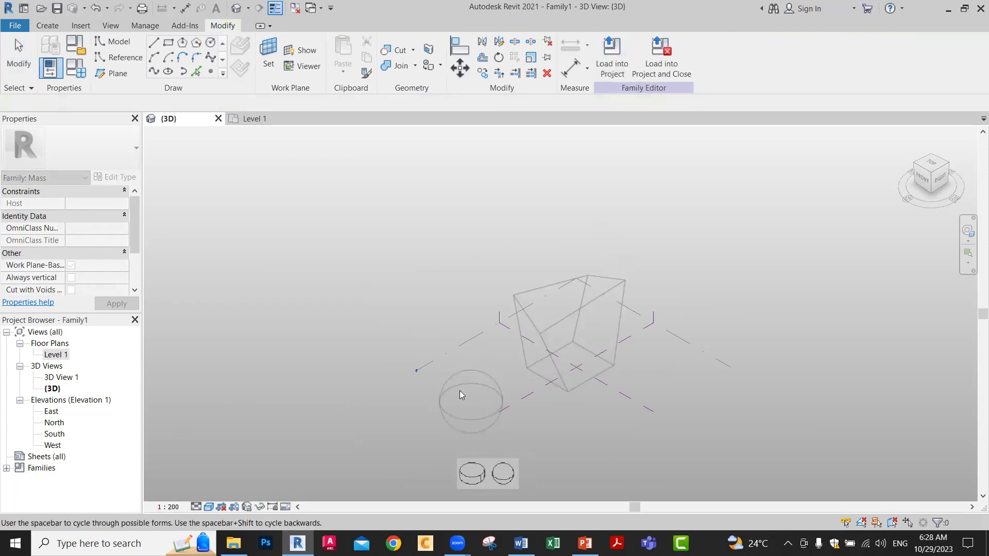
key(space)
click(502, 474)
click(469, 479)
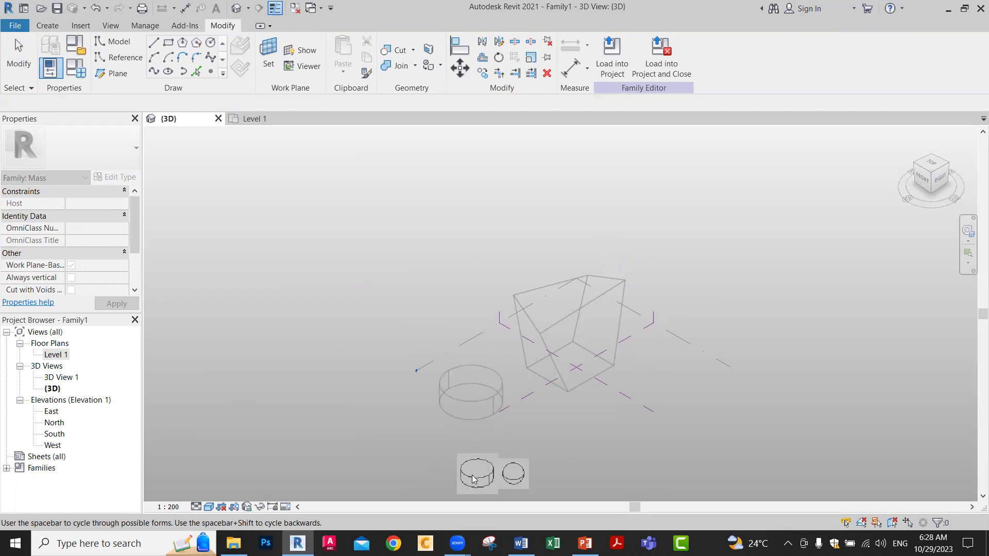
click(507, 480)
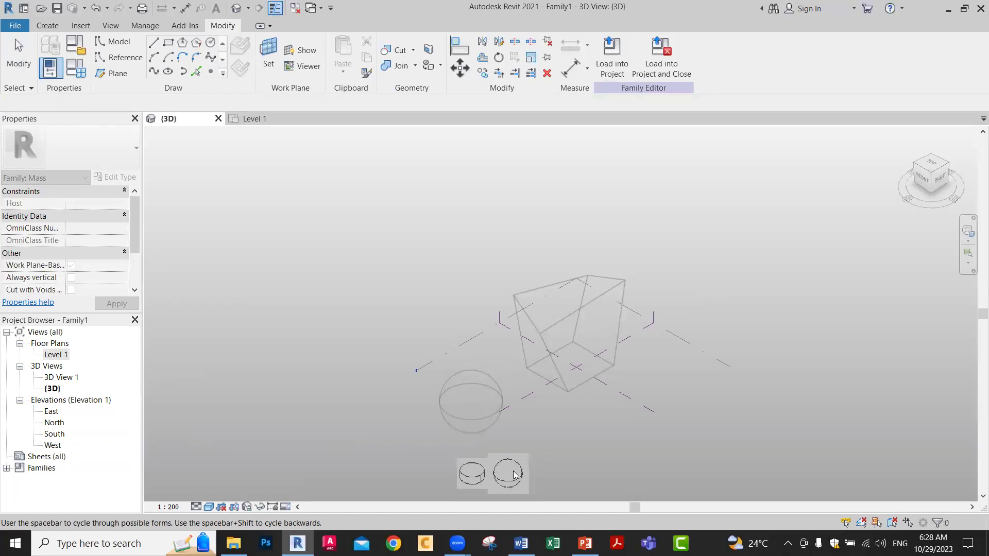
click(460, 471)
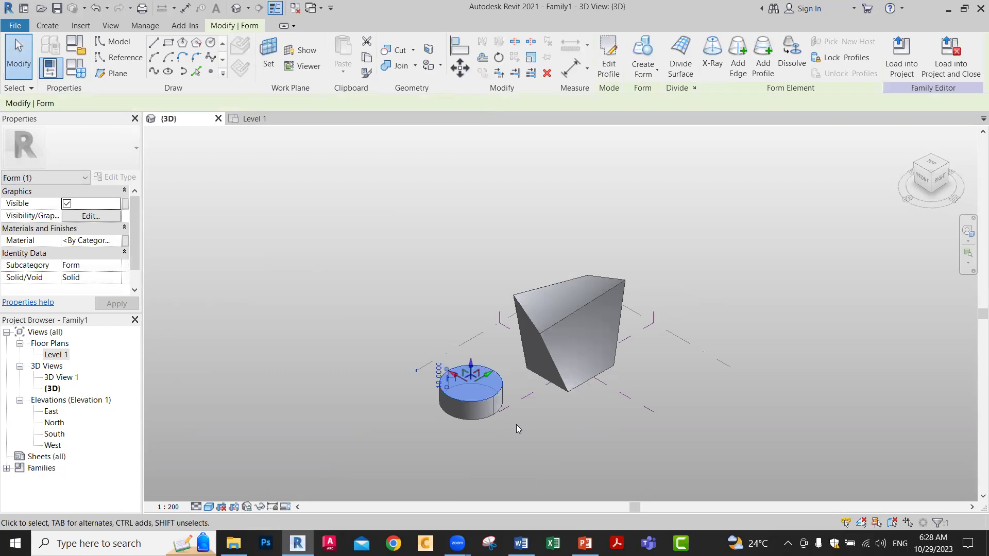
Stretch the cylinder to a height of about 58.55 m and shift its top face sideways so it leans.
scroll(516, 424, up, 2)
drag(457, 353, 469, 235)
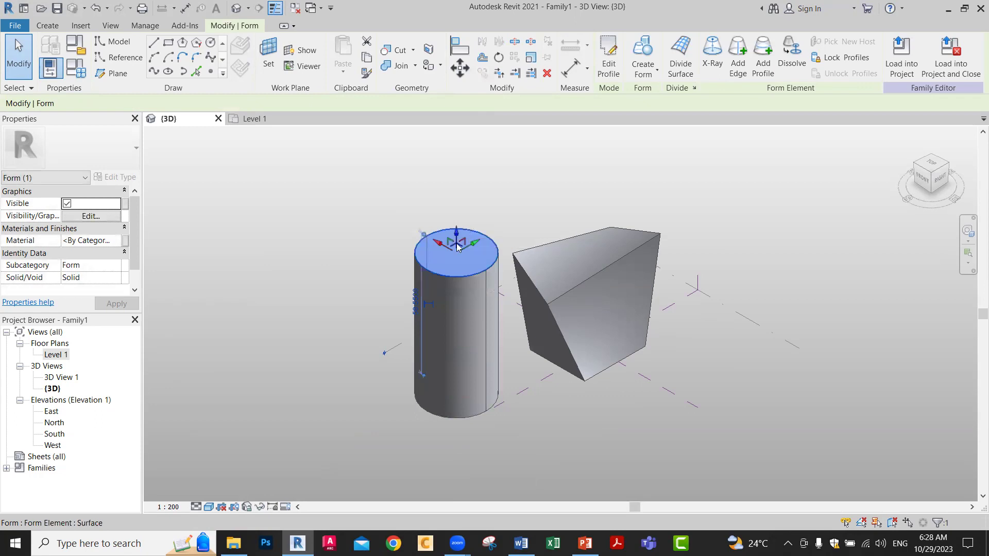
drag(457, 246, 368, 219)
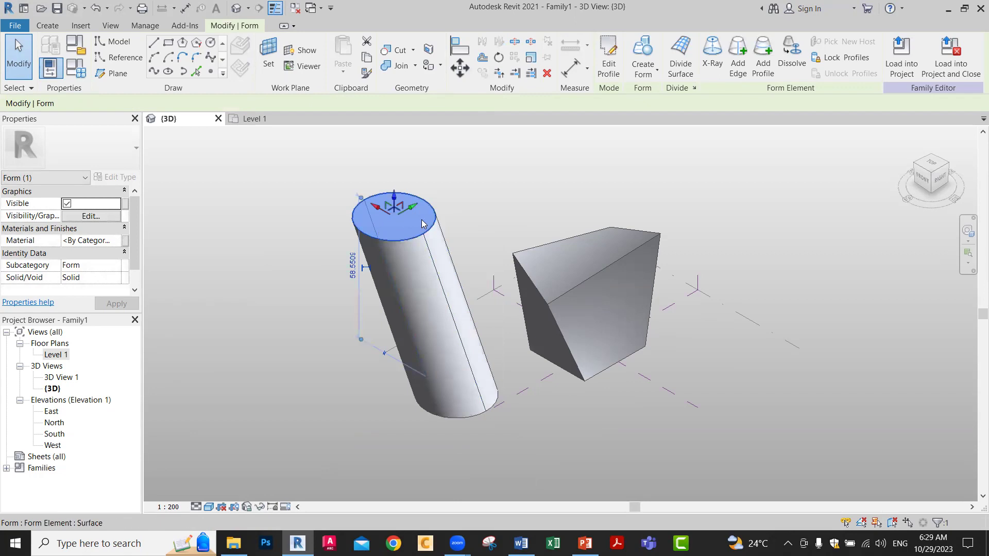
Scale the leaning cylinder's top face down graphically from its left edge point, by a factor of about 0.61.
click(530, 59)
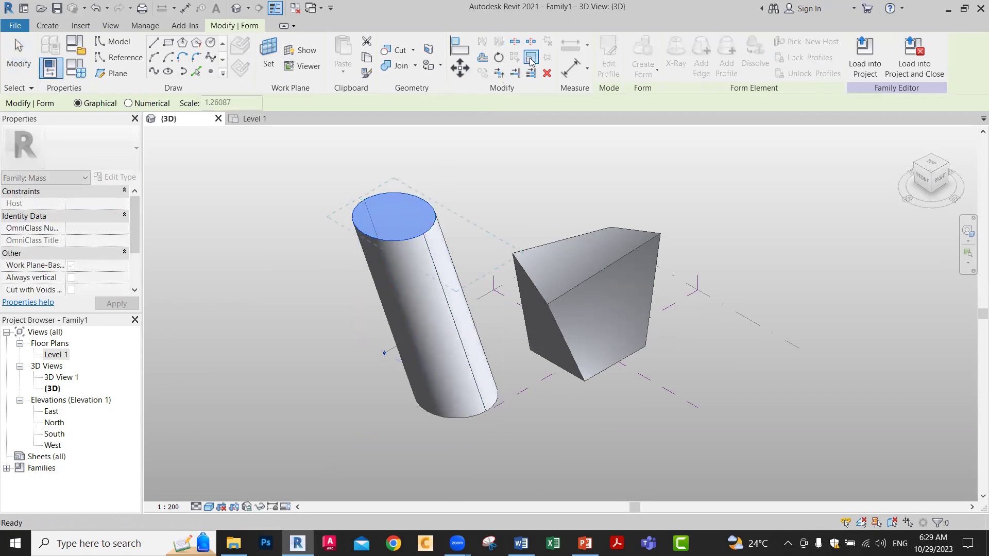
click(353, 214)
click(418, 214)
click(403, 215)
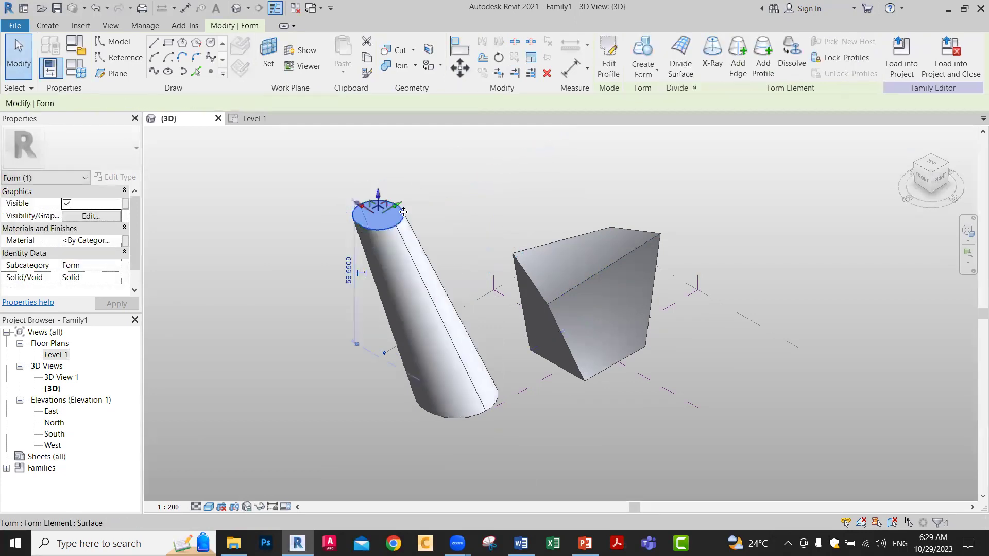
click(530, 425)
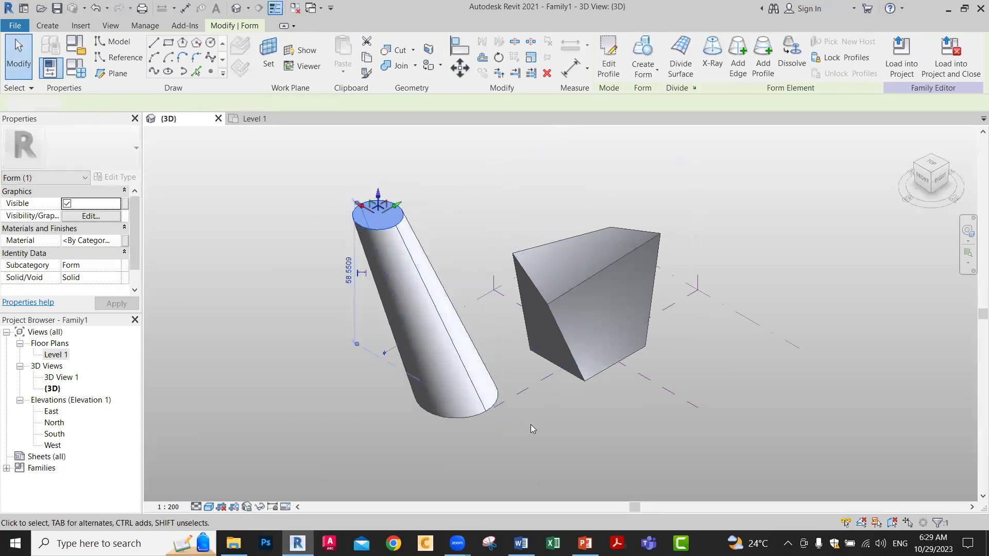
mouse_move(571, 392)
shift+middle_down()
mouse_move(591, 378)
mouse_move(570, 390)
shift+middle_up()
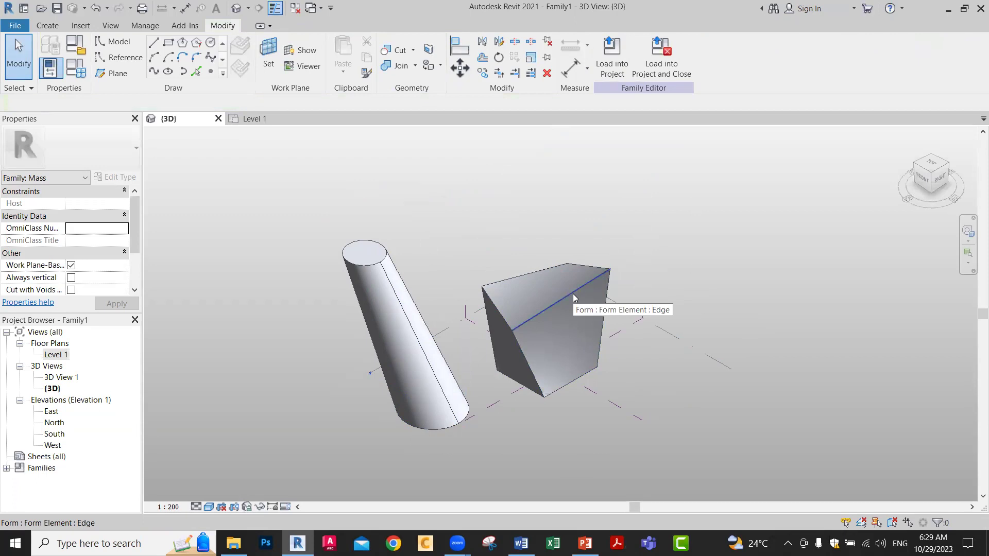
Add a profile to the whole box form, placed on its right edge just above the base.
key(Tab)
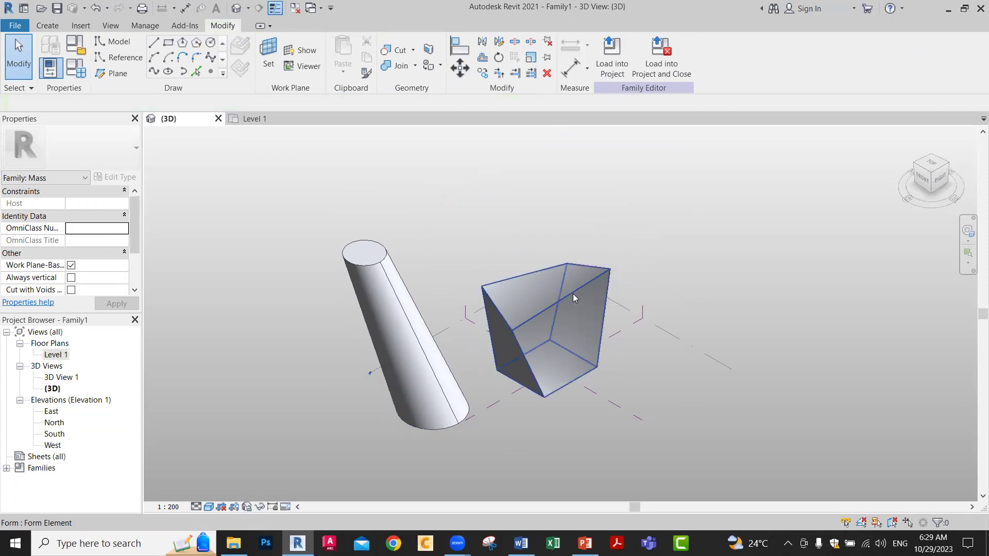
click(573, 294)
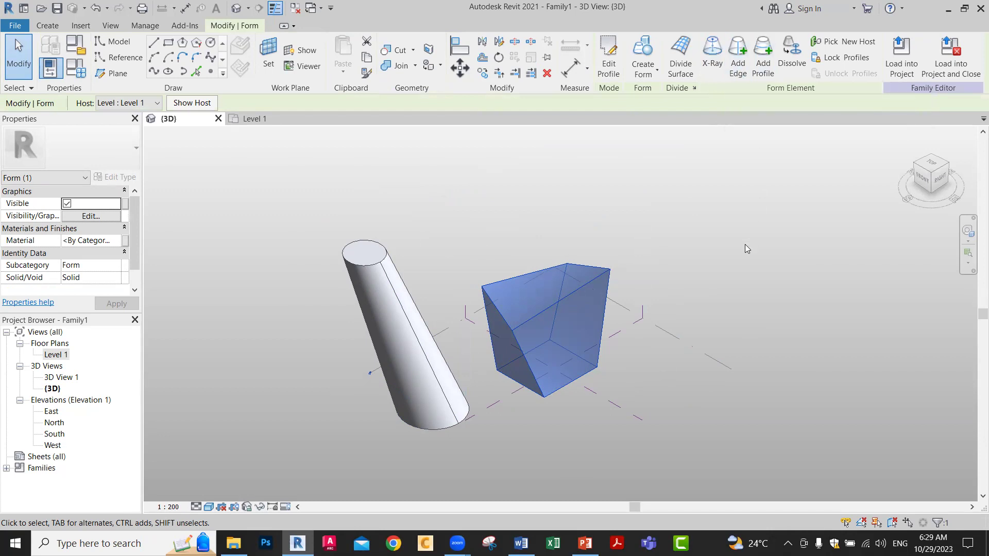
scroll(570, 360, up, 3)
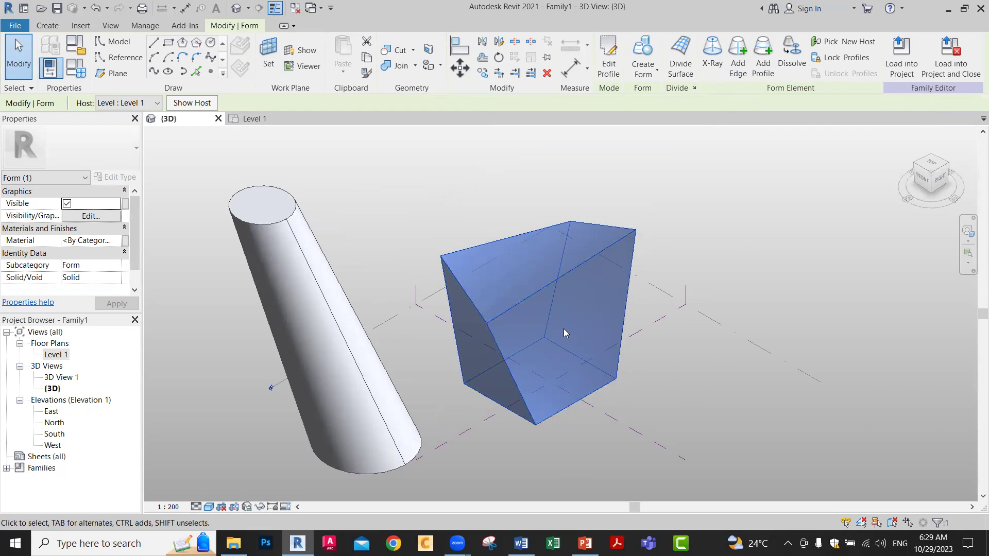
click(762, 51)
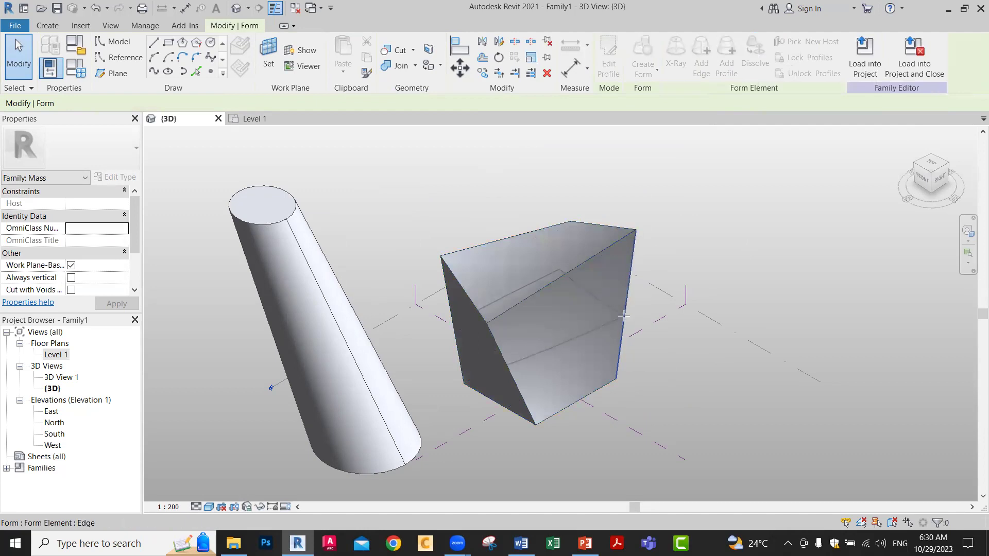
click(621, 355)
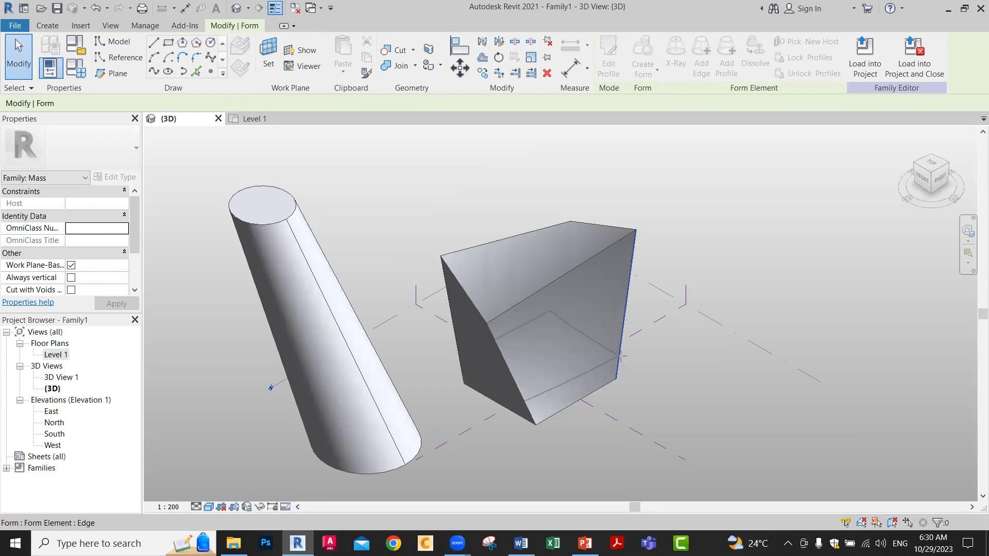
click(735, 375)
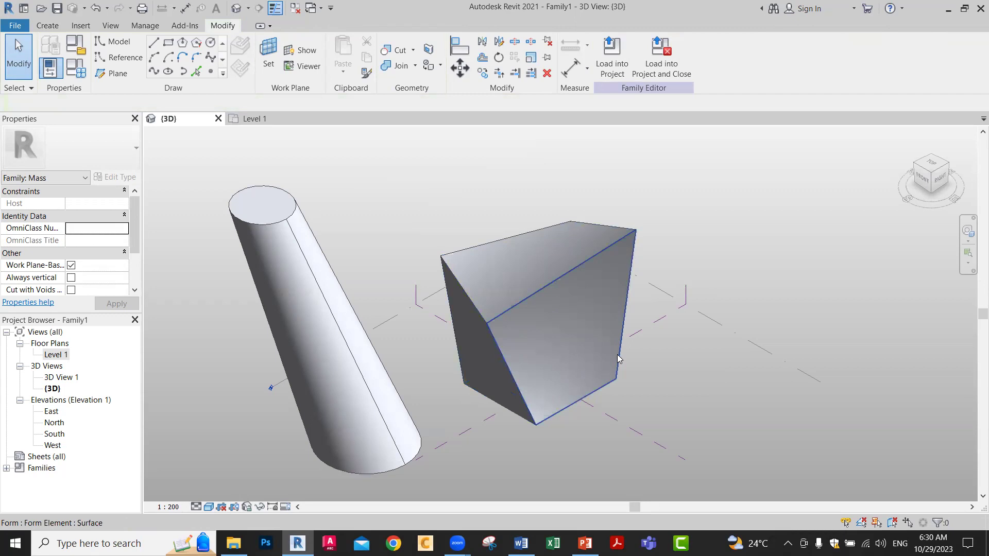
Pull the right edge of the box form's added profile outward so that side bulges into a curve.
key(Tab)
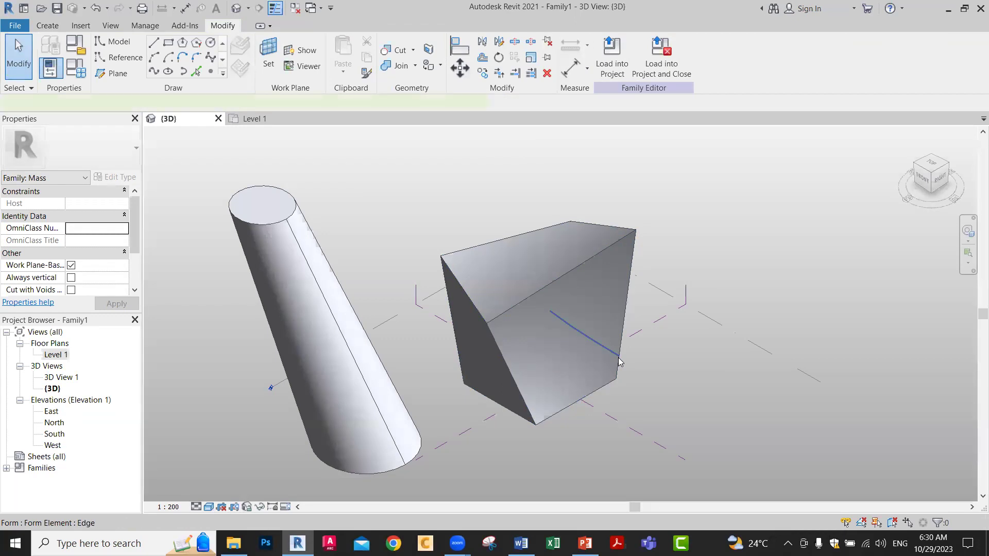
click(620, 362)
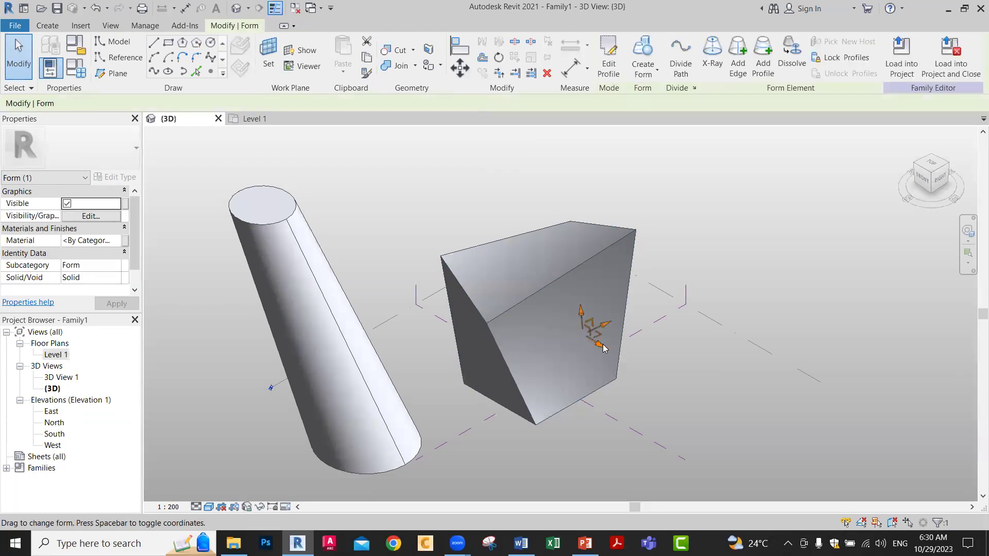
drag(605, 329, 620, 315)
scroll(689, 359, down, 1)
shift+middle_drag(693, 361, 663, 168)
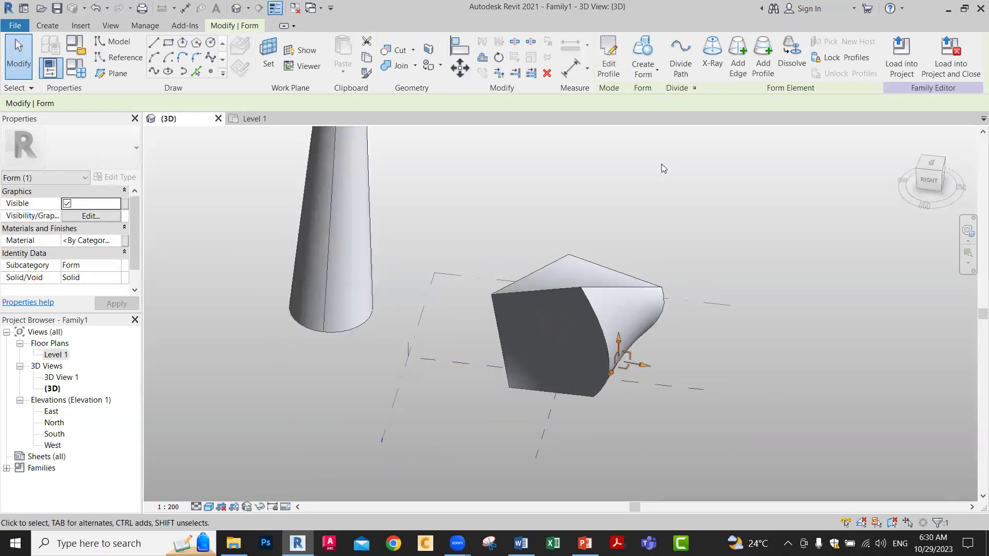
mouse_move(605, 381)
shift+middle_down()
mouse_move(704, 375)
mouse_move(747, 357)
mouse_move(639, 399)
mouse_move(613, 386)
mouse_move(655, 394)
mouse_move(750, 376)
mouse_move(621, 377)
shift+middle_up()
scroll(701, 337, up, 1)
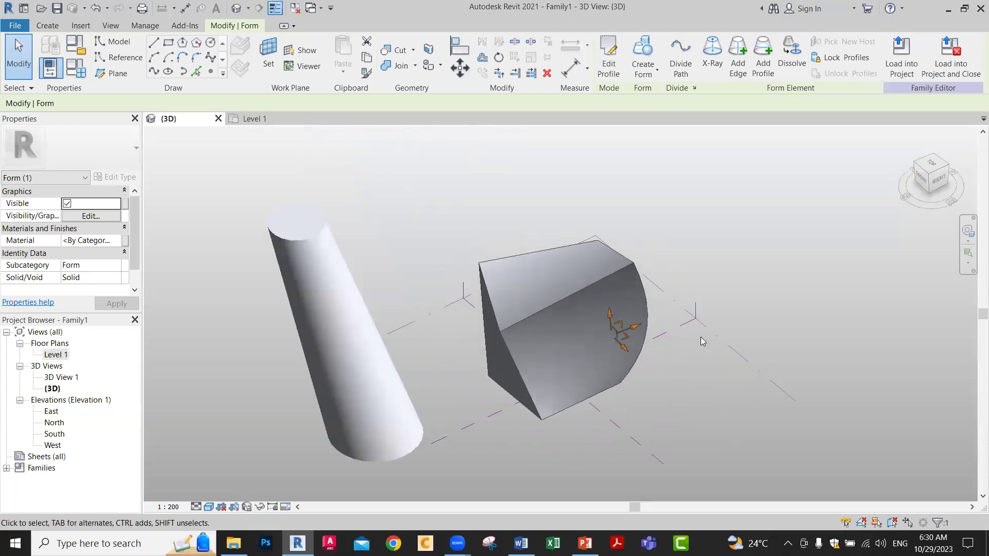
click(694, 364)
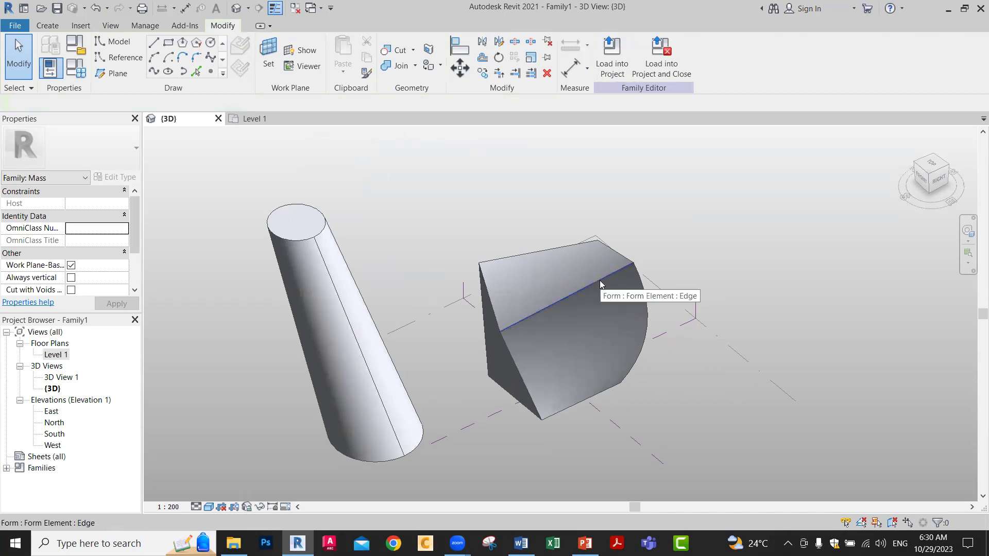
Turn on X-Ray for the whole bulging box form.
key(Tab)
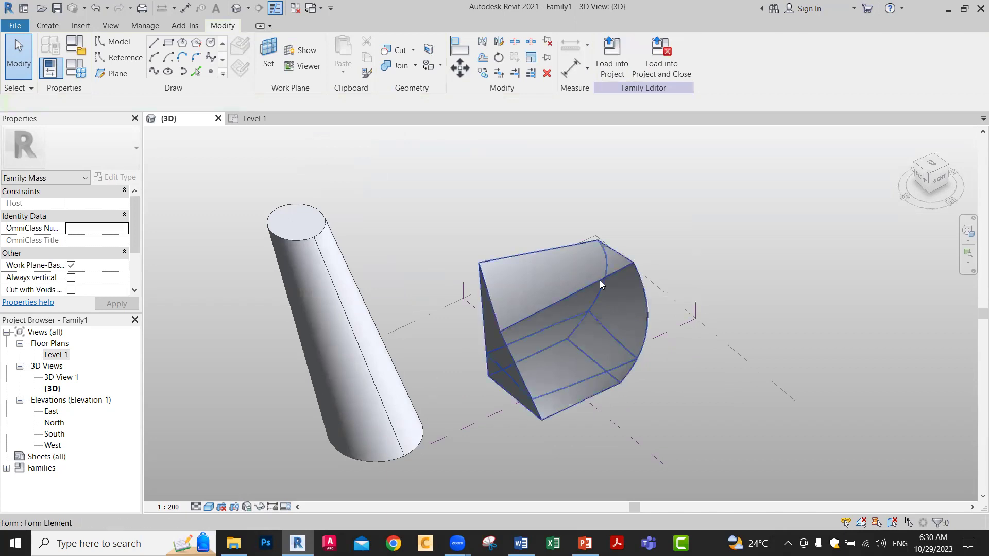
click(600, 282)
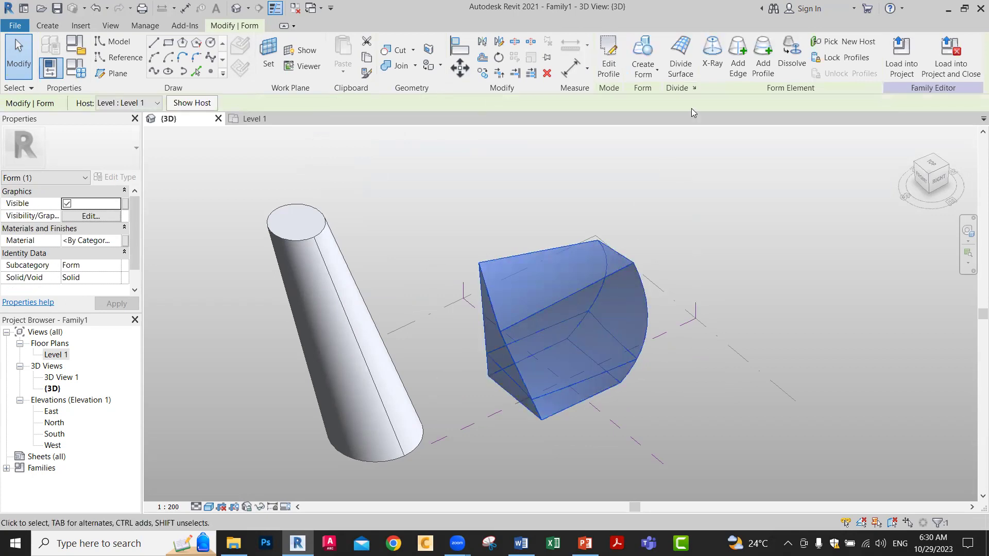
click(714, 48)
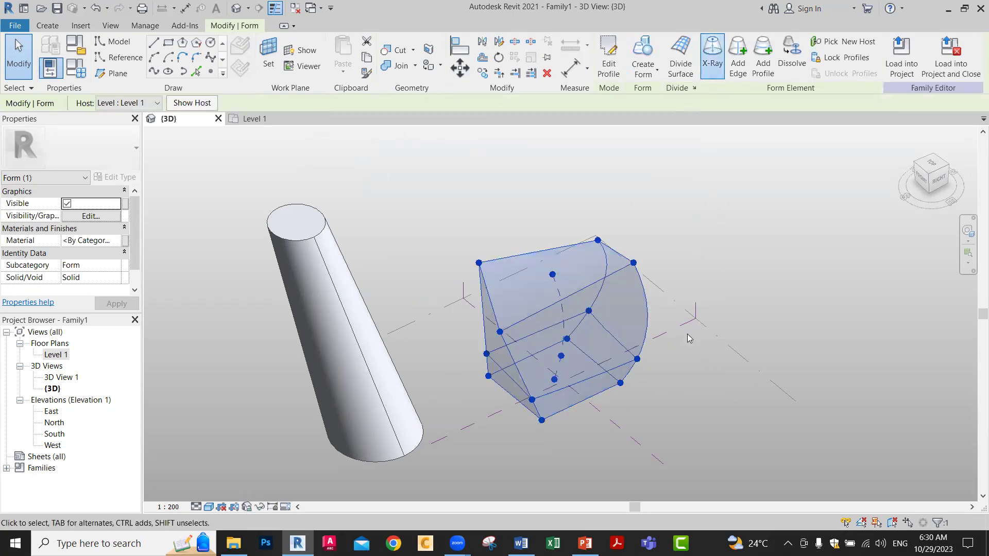
shift+middle_drag(659, 392, 656, 432)
scroll(655, 427, up, 1)
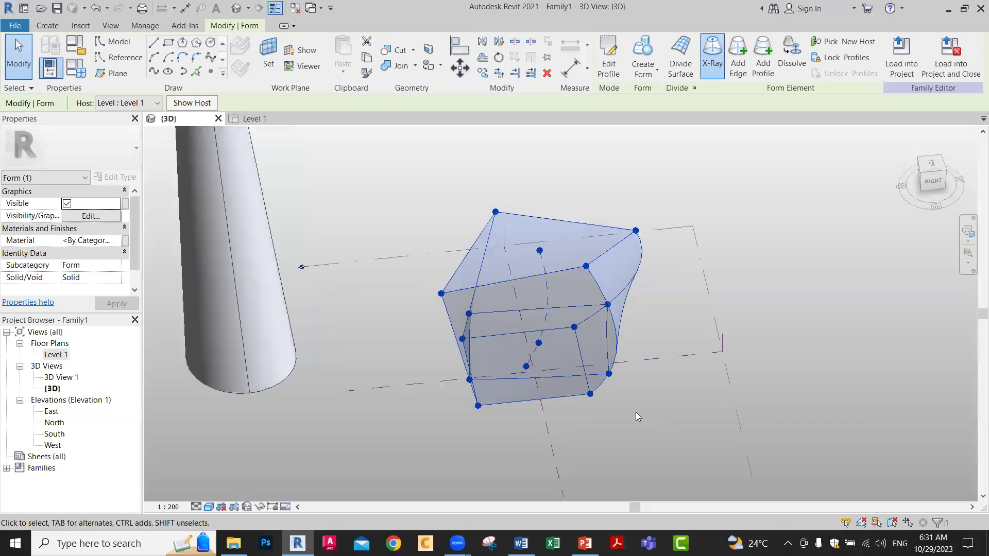
Scale the form's intermediate profile slightly smaller from its lower right corner, pulling the opposite side of the form inward.
key(Tab)
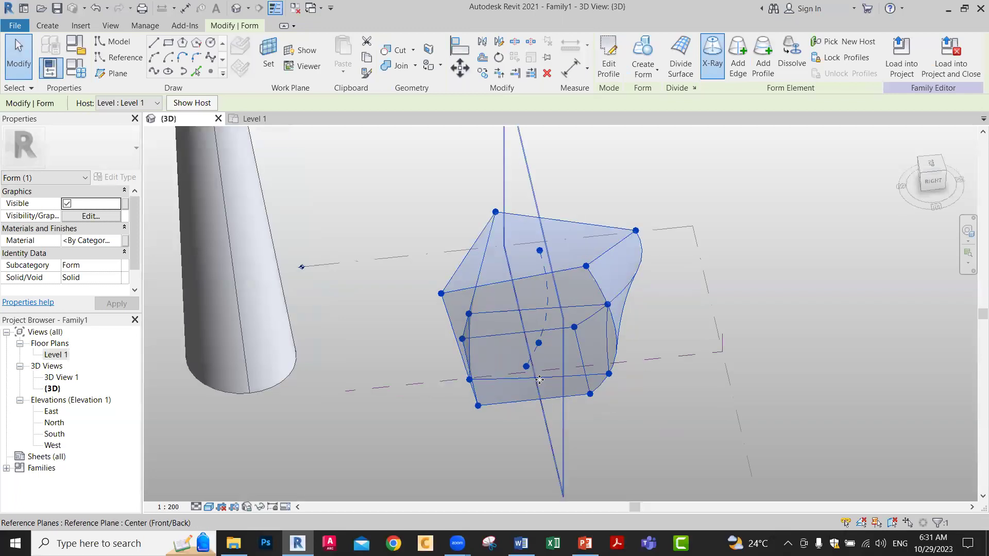
key(Tab)
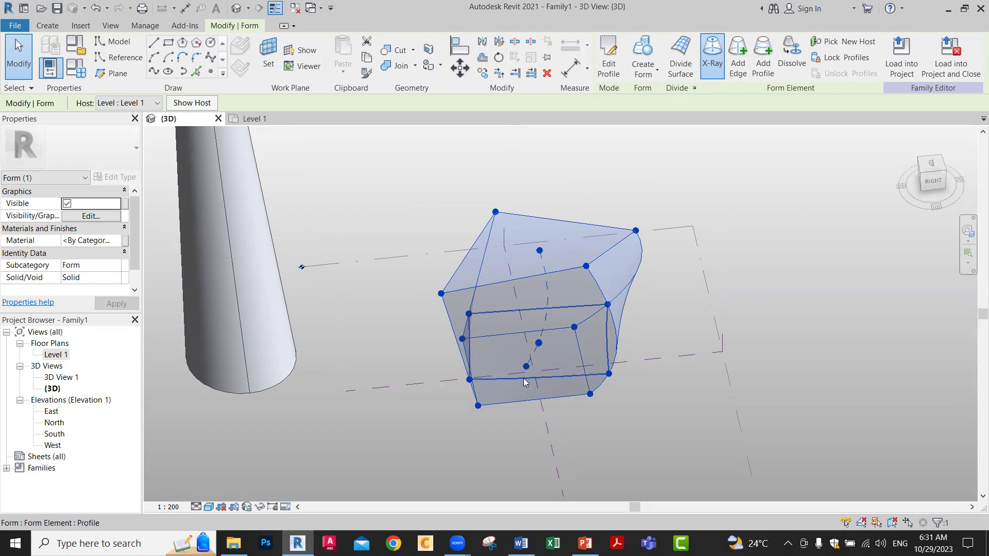
click(525, 382)
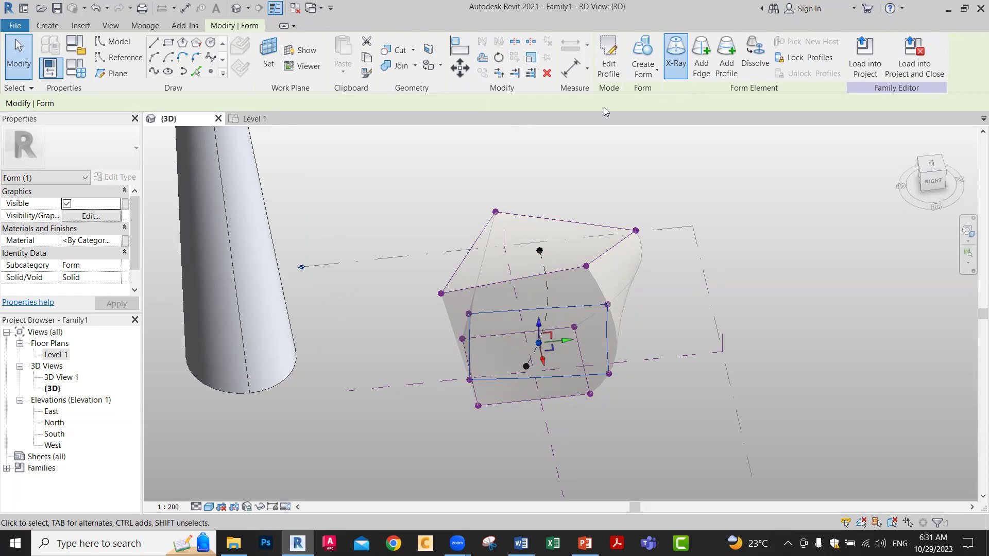
click(530, 58)
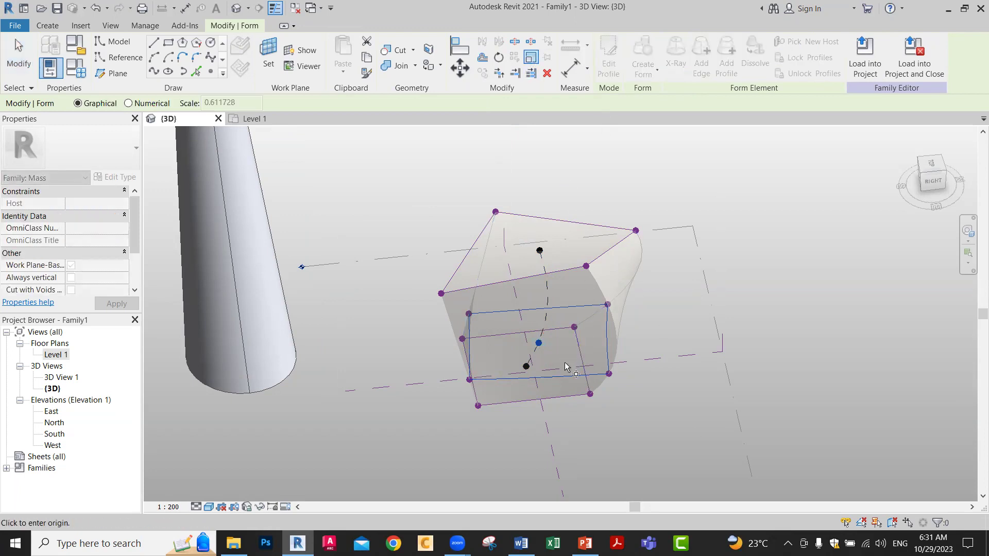
click(608, 374)
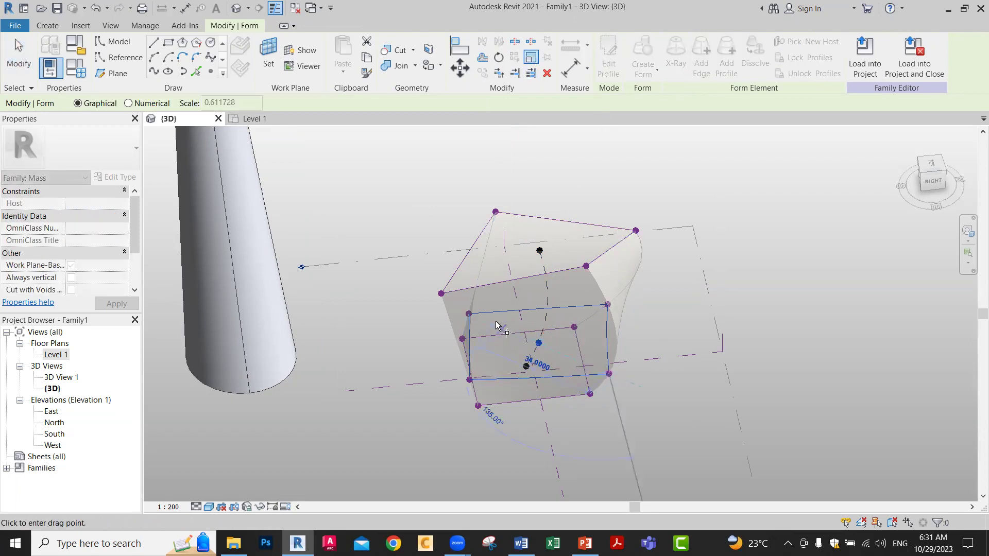
click(472, 318)
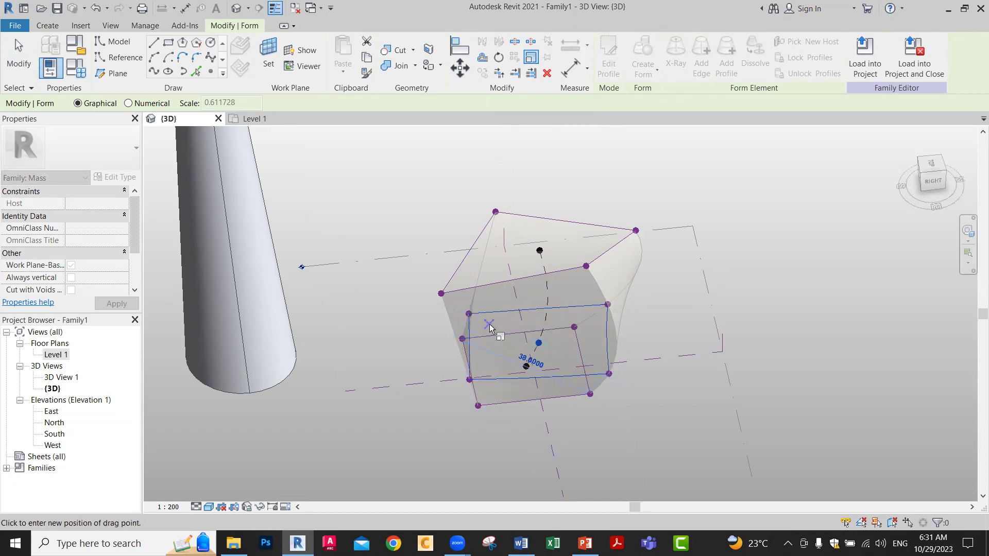
click(489, 325)
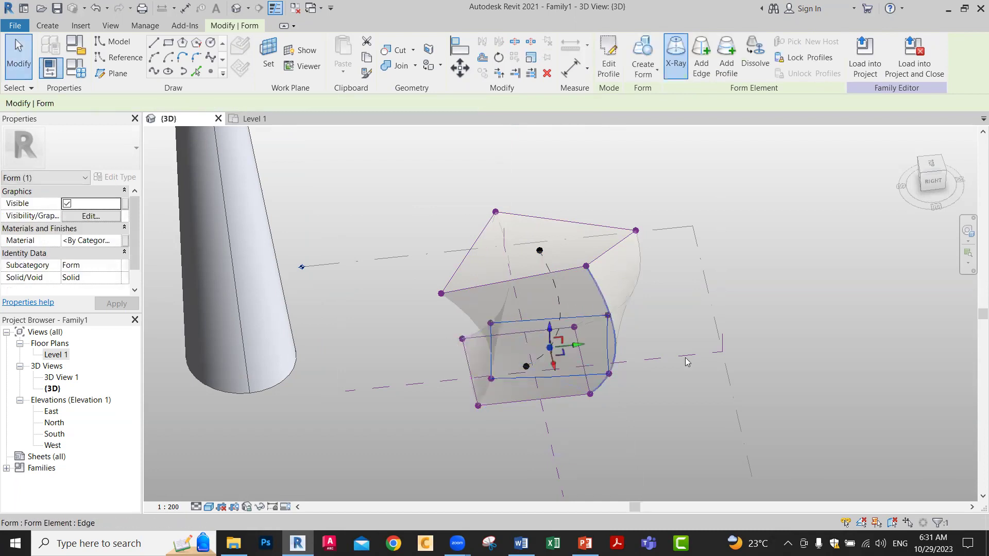
shift+middle_drag(662, 390, 619, 358)
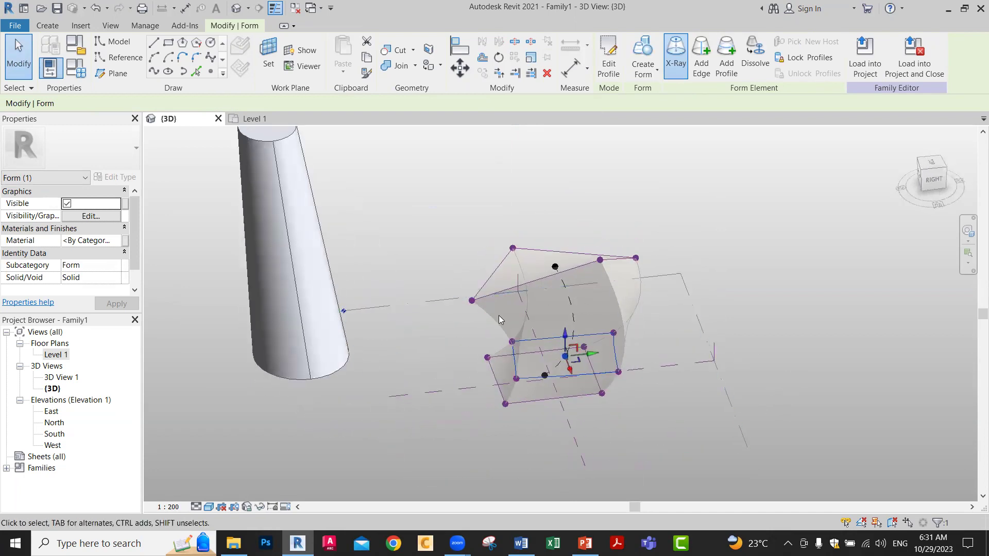
Add a second intermediate profile to the X-rayed form, between the scaled profile and the top face.
key(Escape)
click(723, 56)
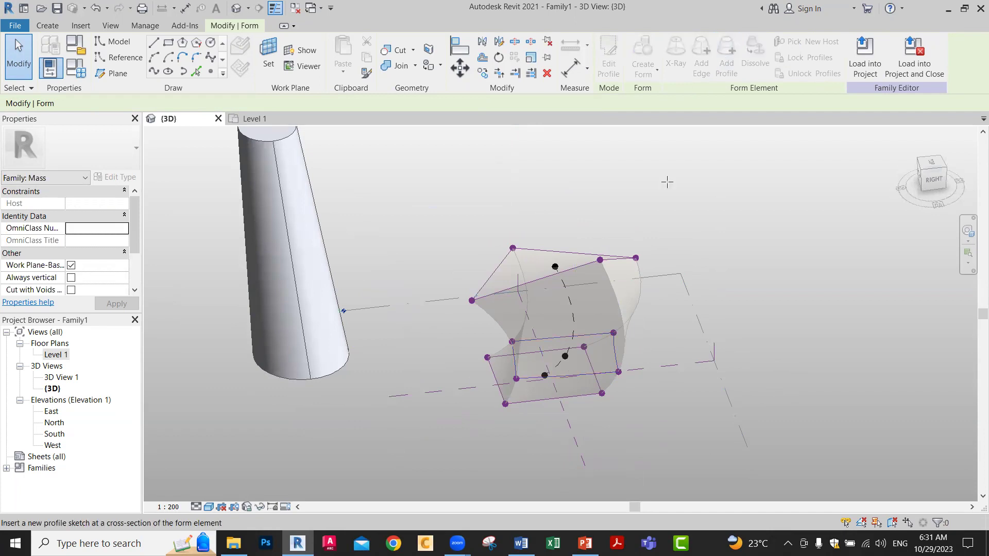
click(618, 308)
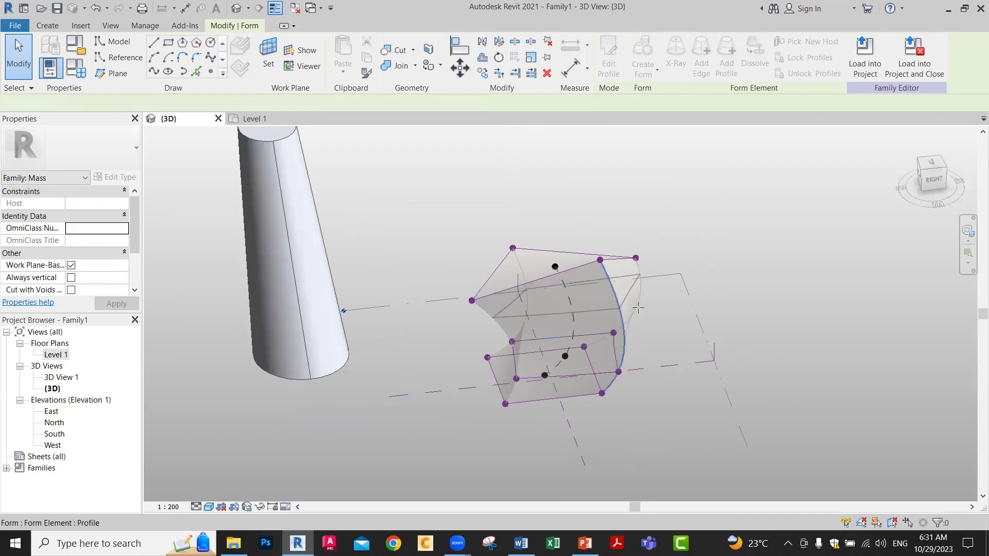
click(739, 303)
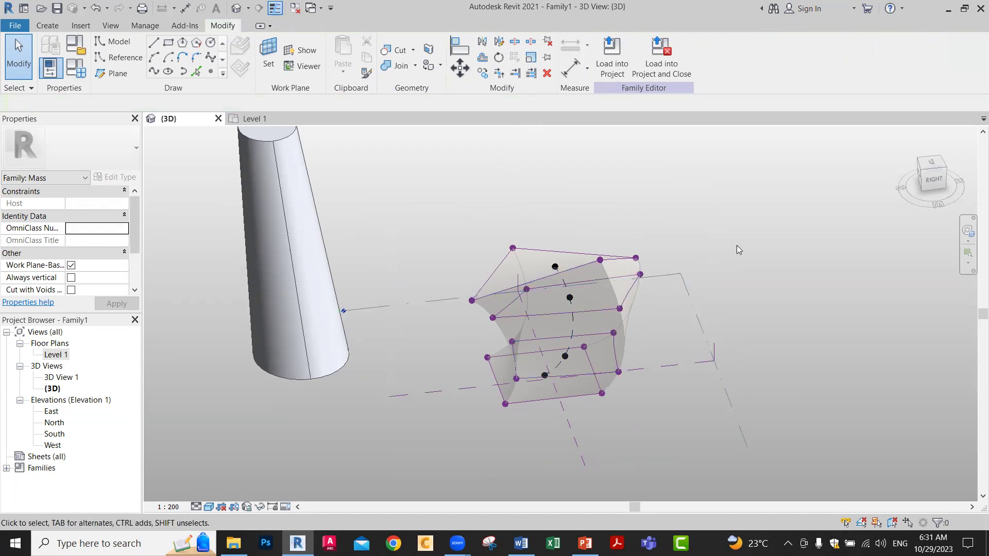
Examine the X-rayed form's profiles, vertices and central trajectory from several angles.
shift+middle_drag(640, 298, 679, 377)
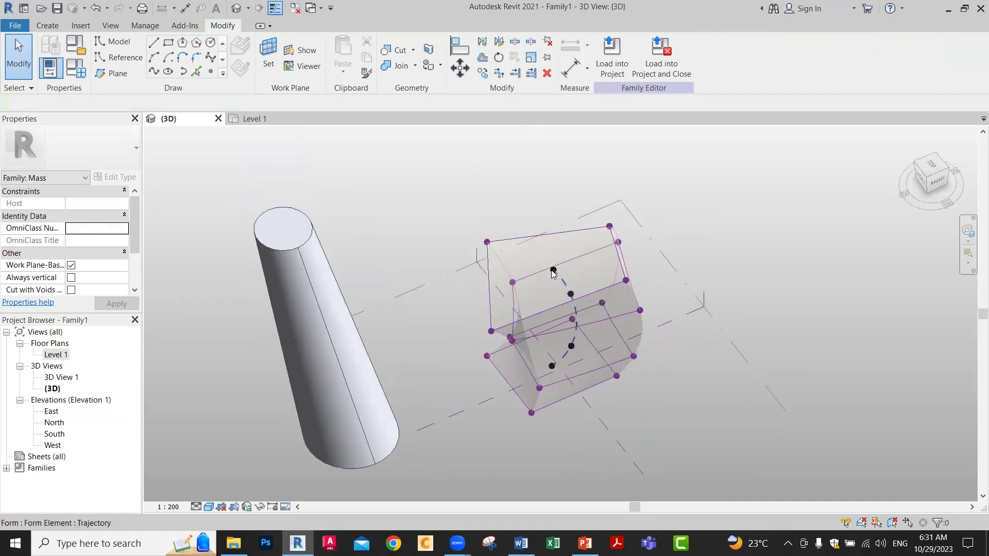
shift+middle_drag(553, 286, 567, 295)
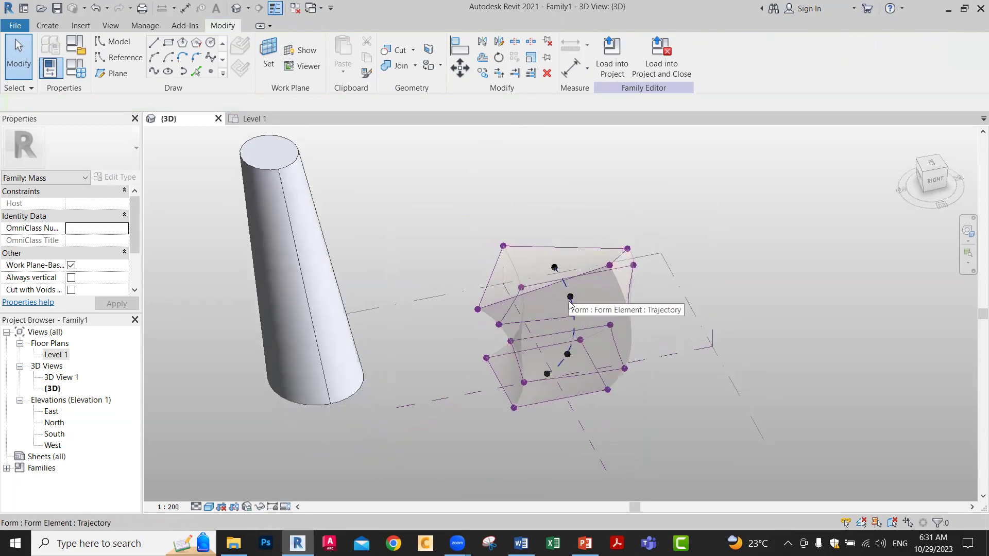
shift+middle_drag(600, 404, 622, 356)
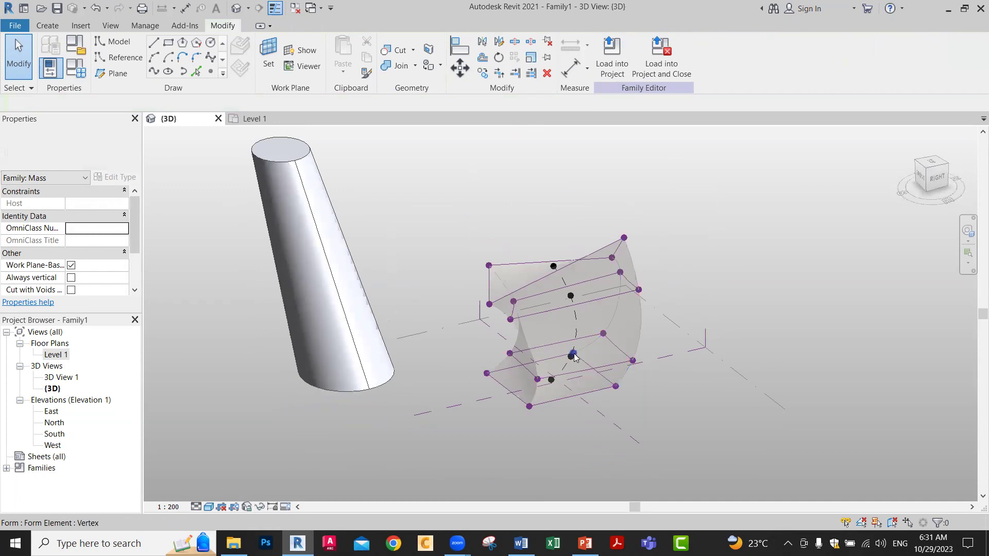
shift+middle_drag(610, 439, 549, 381)
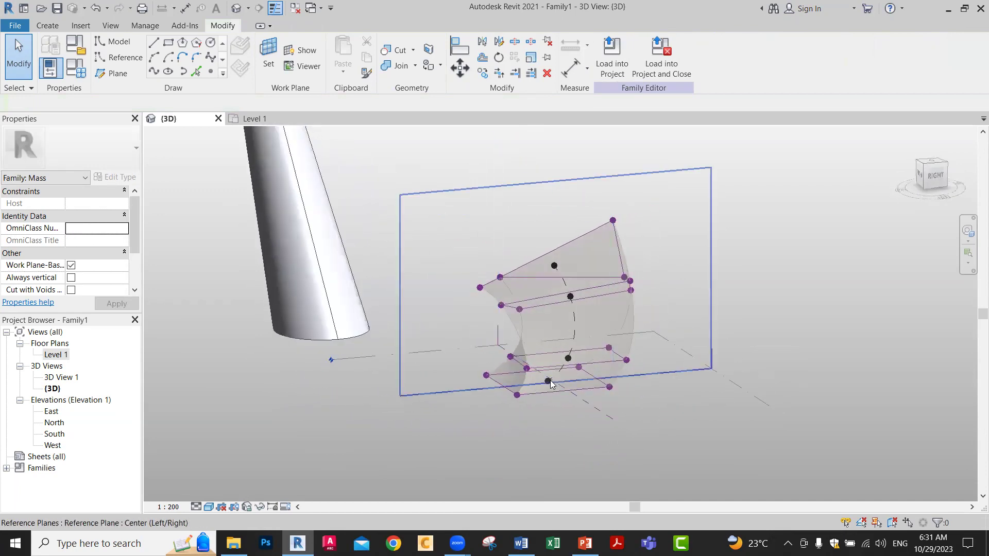
scroll(615, 405, down, 3)
shift+middle_drag(648, 343, 663, 412)
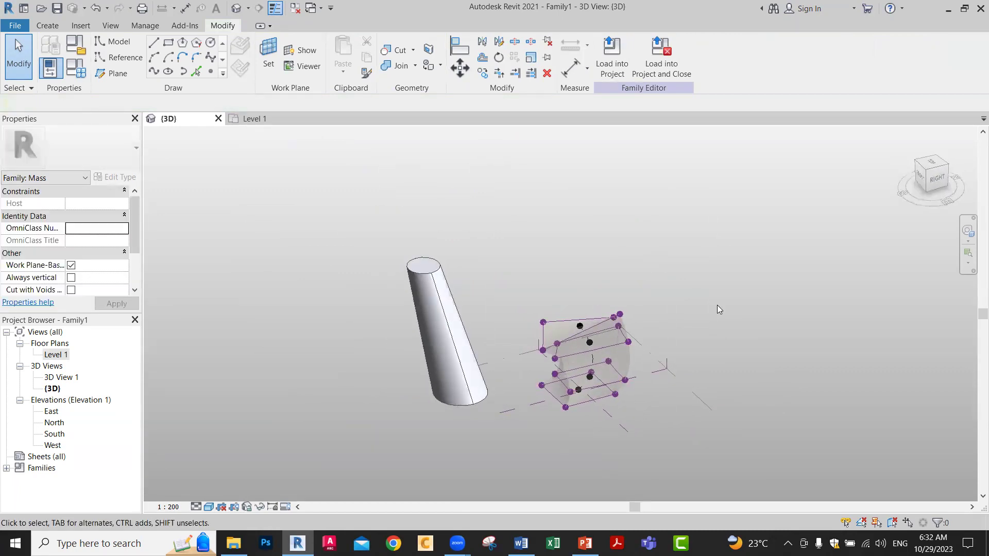
Turn off X-Ray for the whole twisted box form.
key(Tab)
click(599, 320)
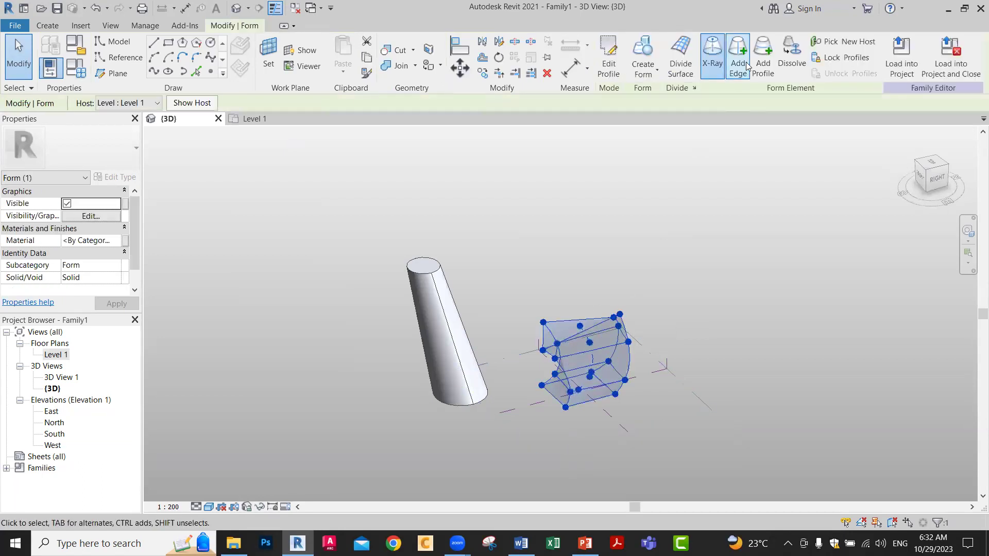
click(711, 67)
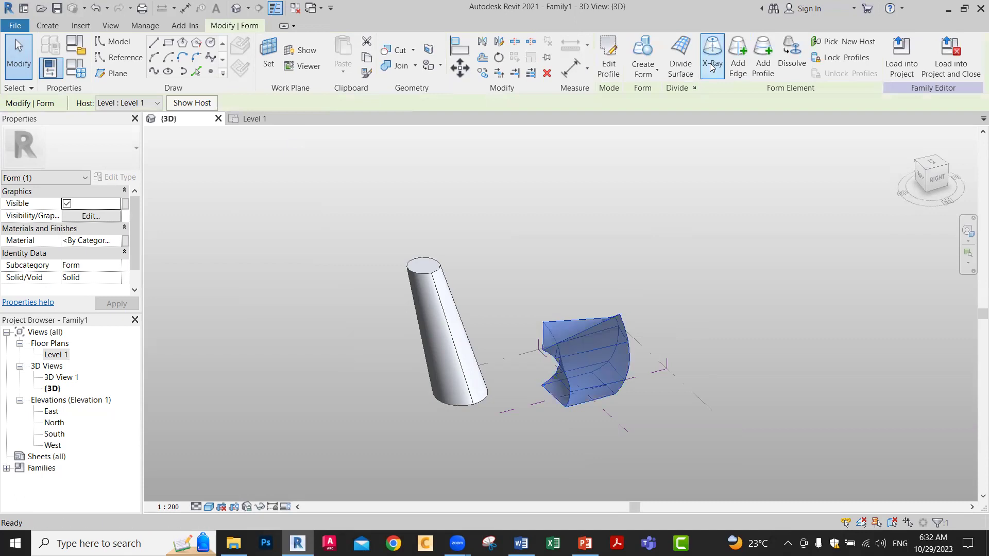
Add a profile to the tapered cylinder about a third of the way up from its base.
shift+middle_drag(641, 257, 509, 311)
scroll(509, 311, up, 3)
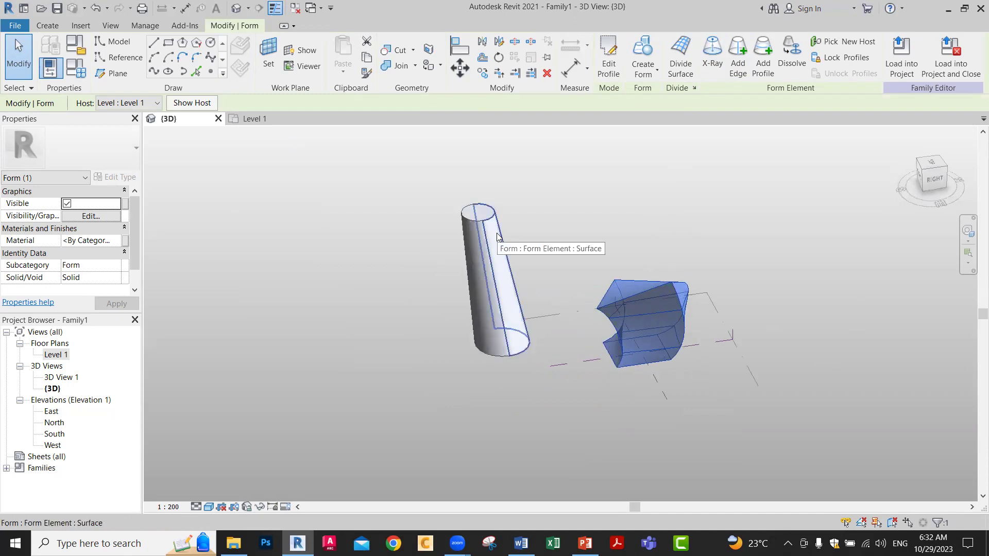
scroll(637, 323, up, 2)
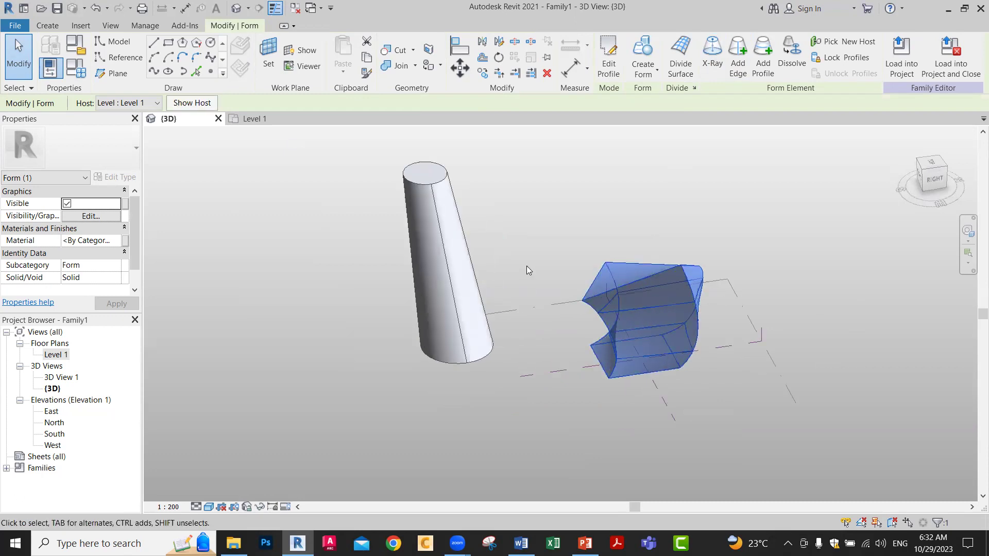
scroll(526, 265, down, 2)
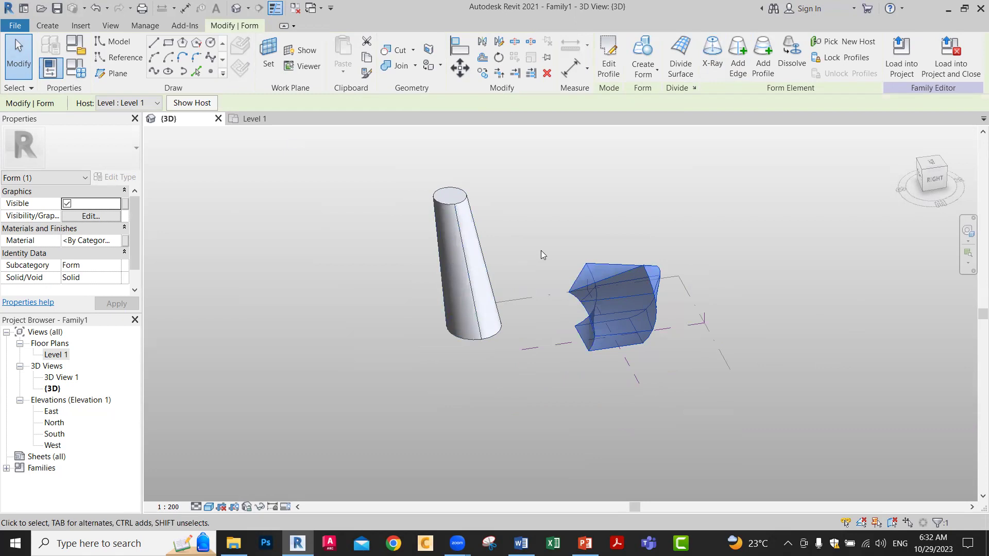
middle_drag(547, 257, 577, 293)
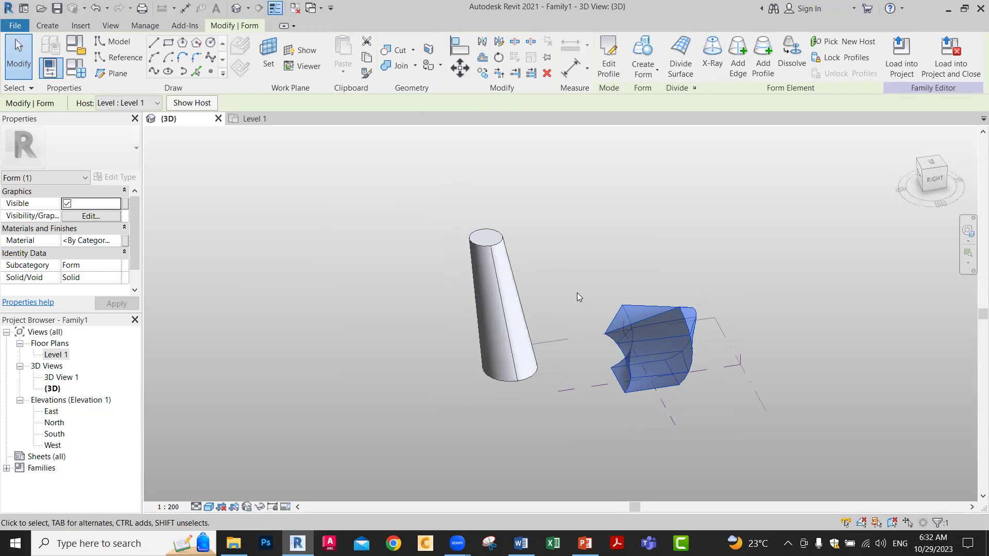
scroll(519, 287, up, 2)
click(517, 295)
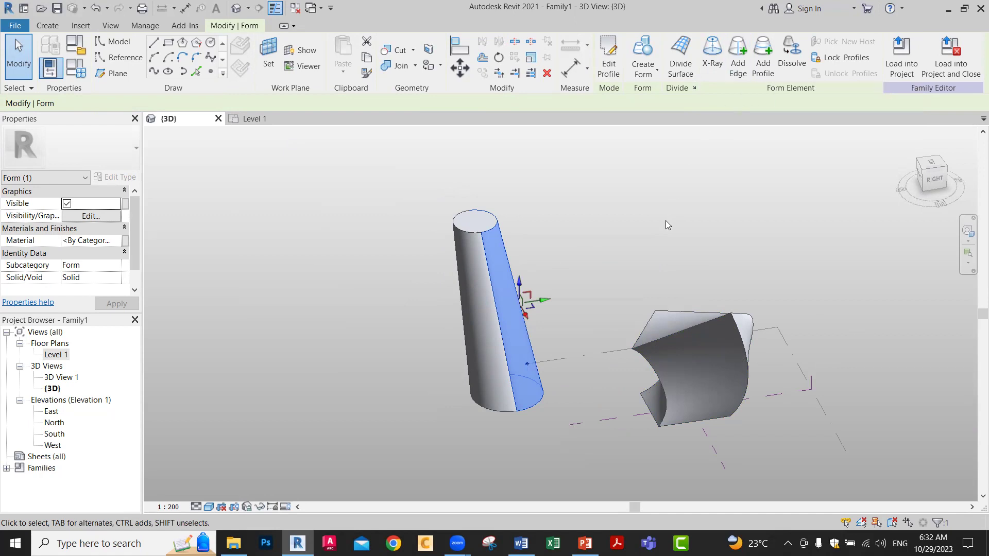
click(763, 57)
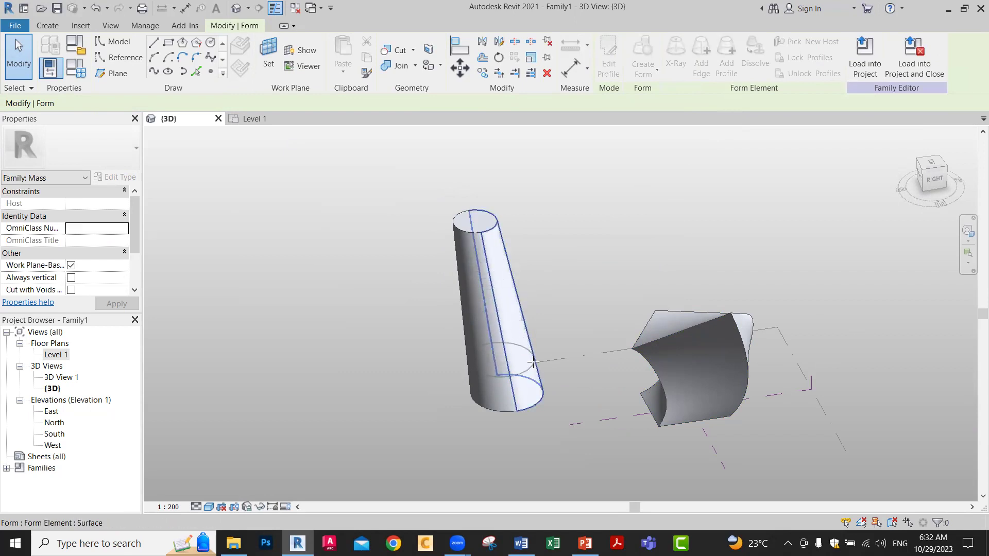
click(528, 324)
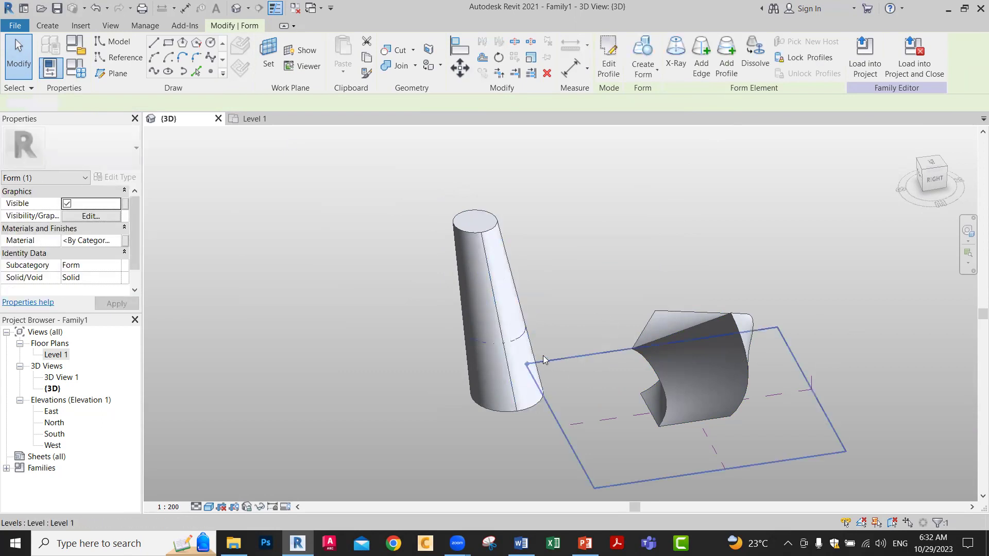
key(Escape)
Move the cylinder's added profile sideways by its edge, bending the form into a curved horn.
click(521, 339)
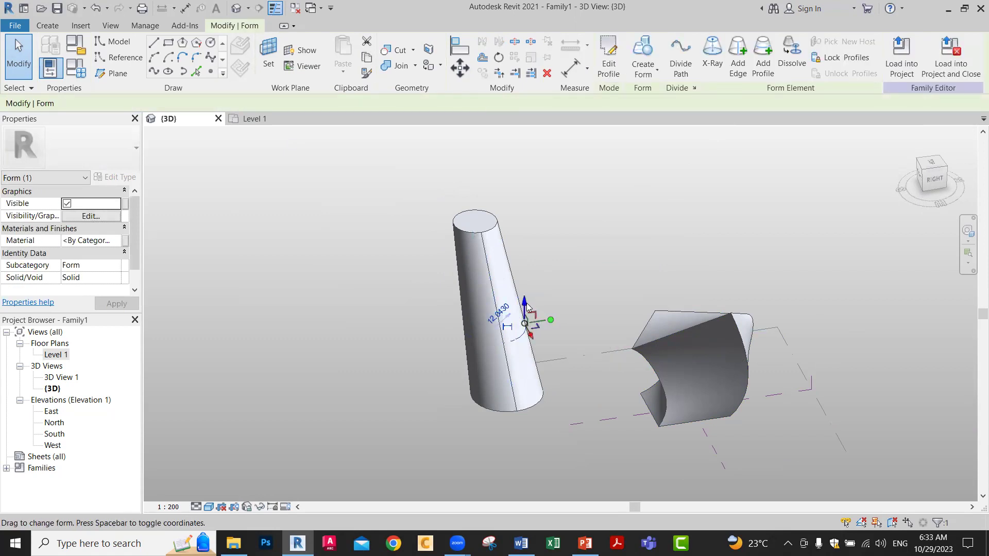
drag(528, 338, 551, 350)
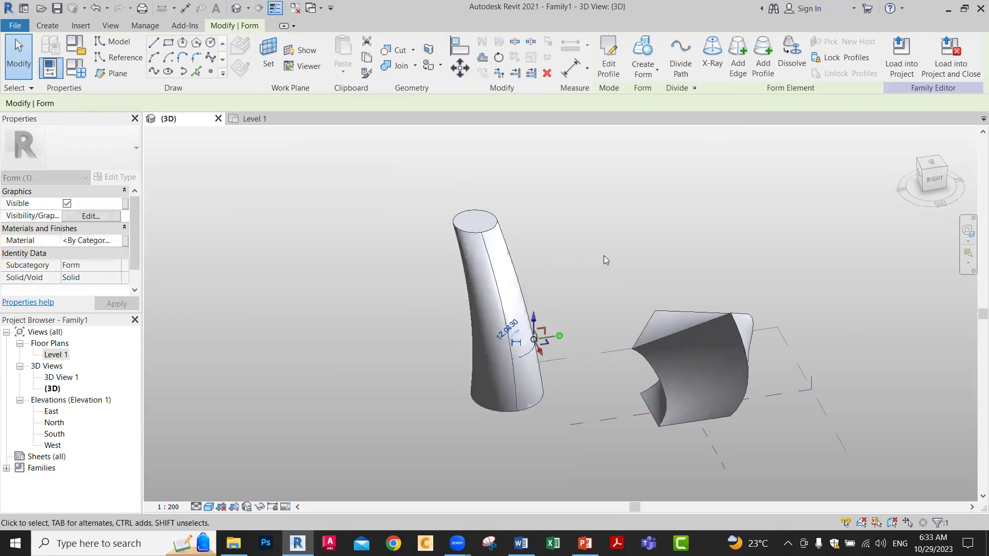
scroll(587, 294, down, 2)
shift+middle_drag(545, 355, 558, 302)
drag(555, 301, 554, 287)
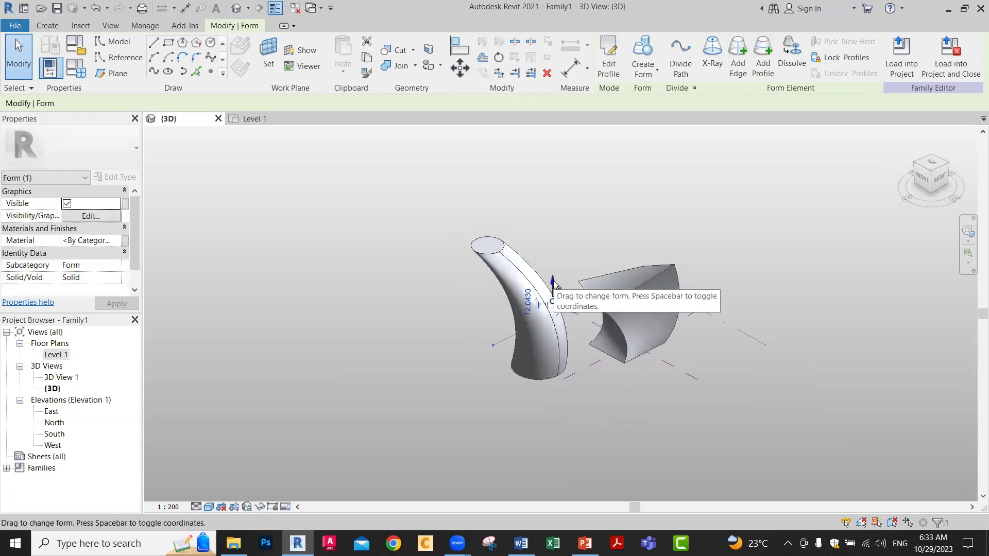
click(595, 234)
Add two lengthwise edges to the bent cylinder, one on each side of its existing front edge.
scroll(595, 234, up, 1)
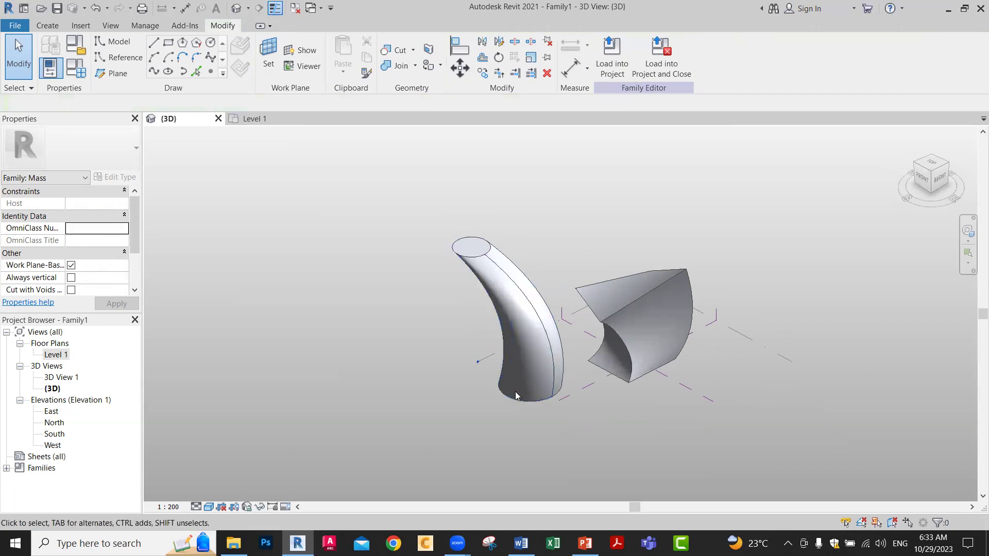
scroll(559, 366, up, 2)
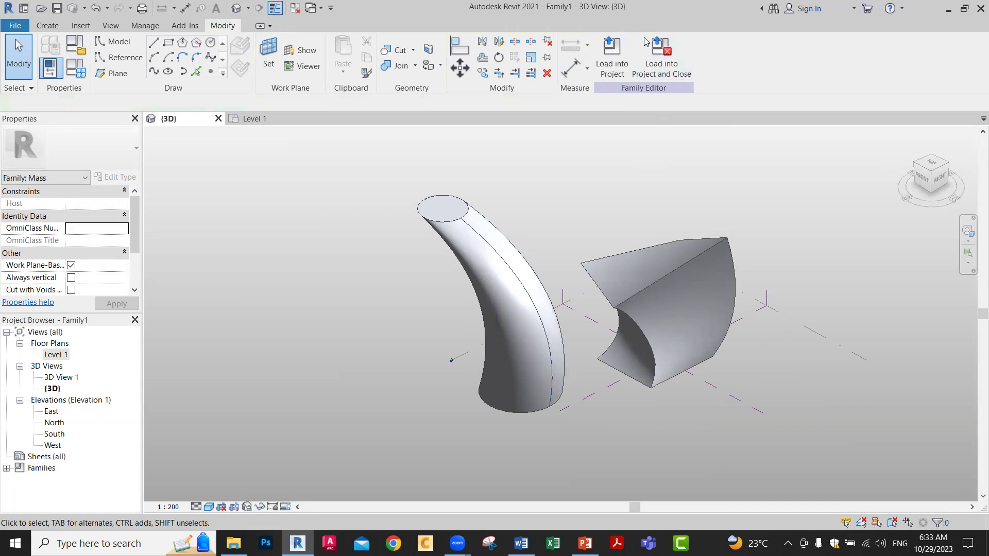
click(524, 266)
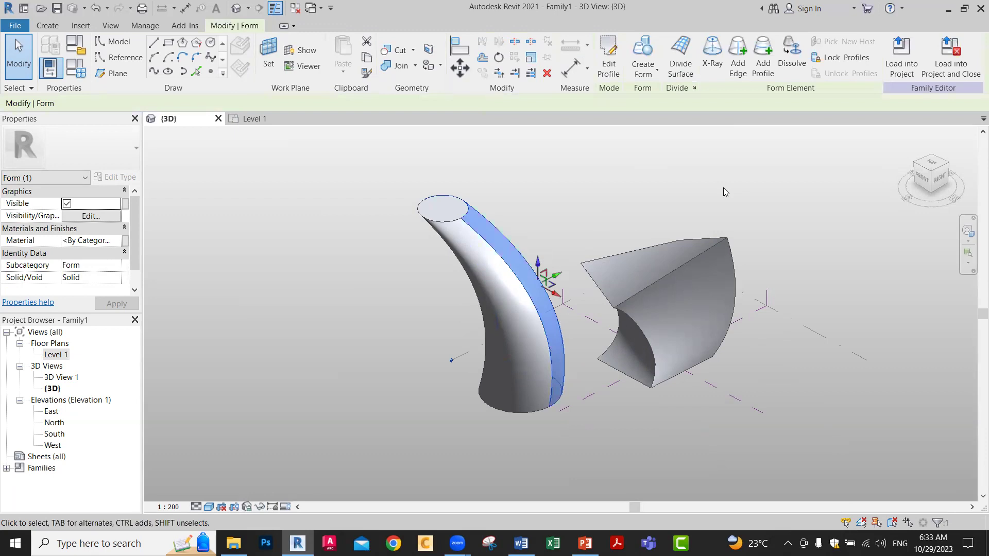
click(737, 61)
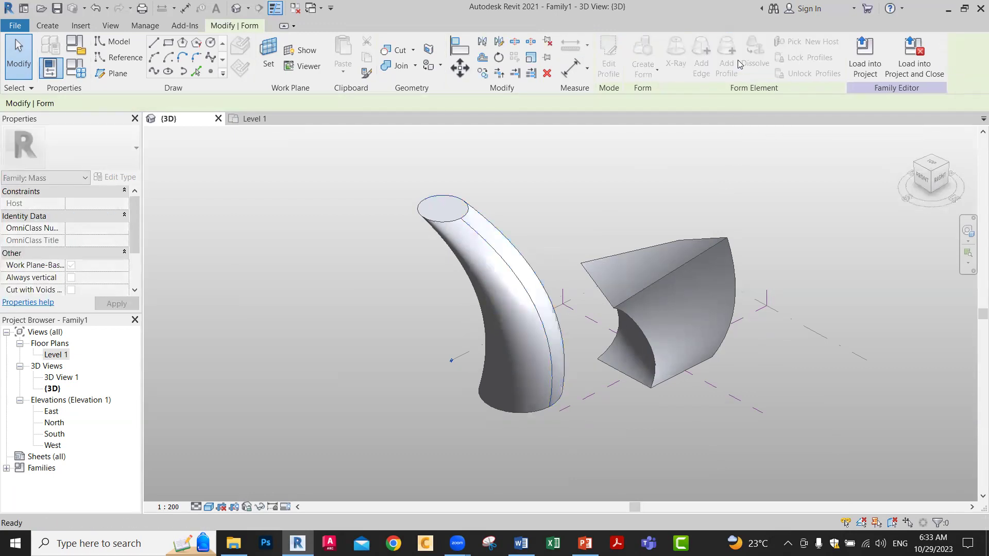
click(492, 235)
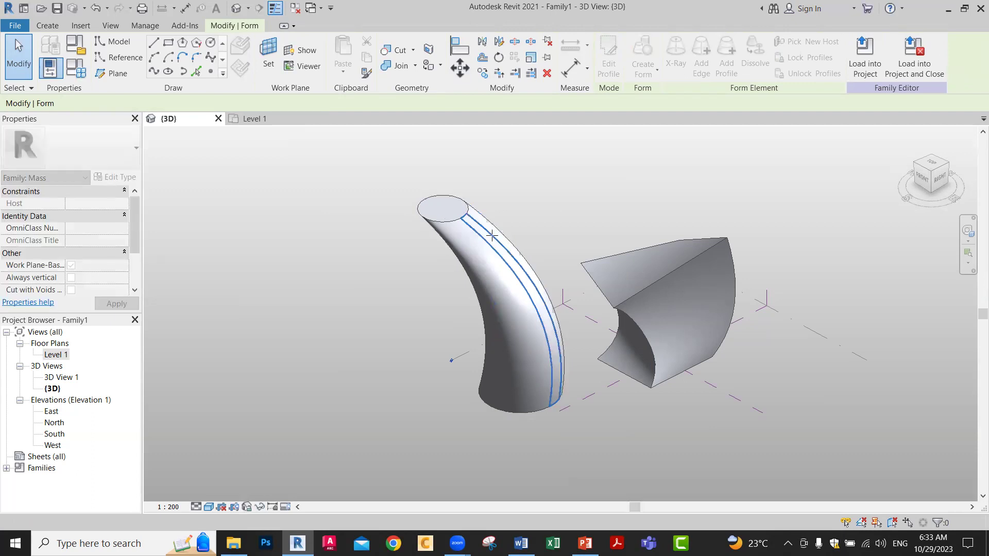
click(478, 244)
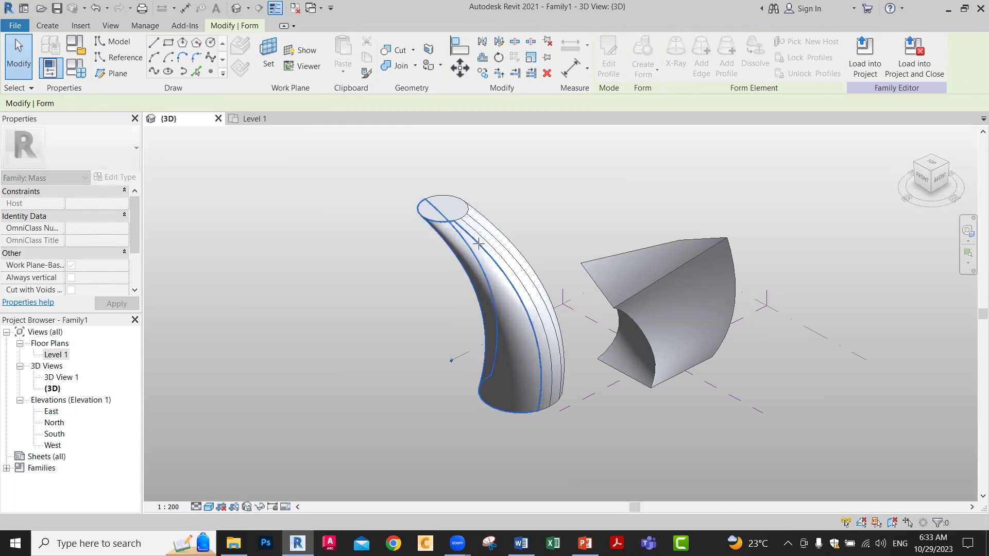
key(Escape)
key(Escape)
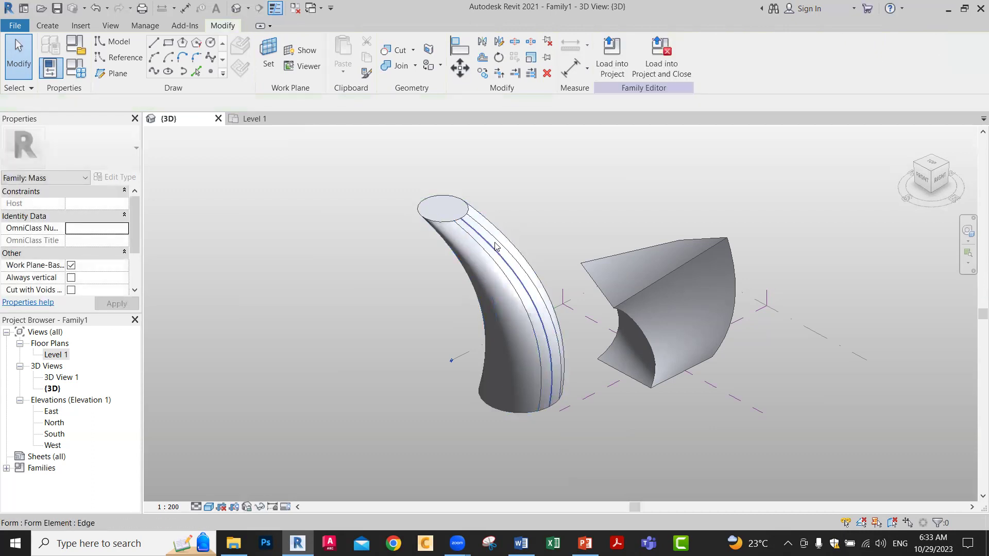
Examine the individual edges and narrow faces created by the added edges on the bent cylinder.
scroll(499, 243, up, 1)
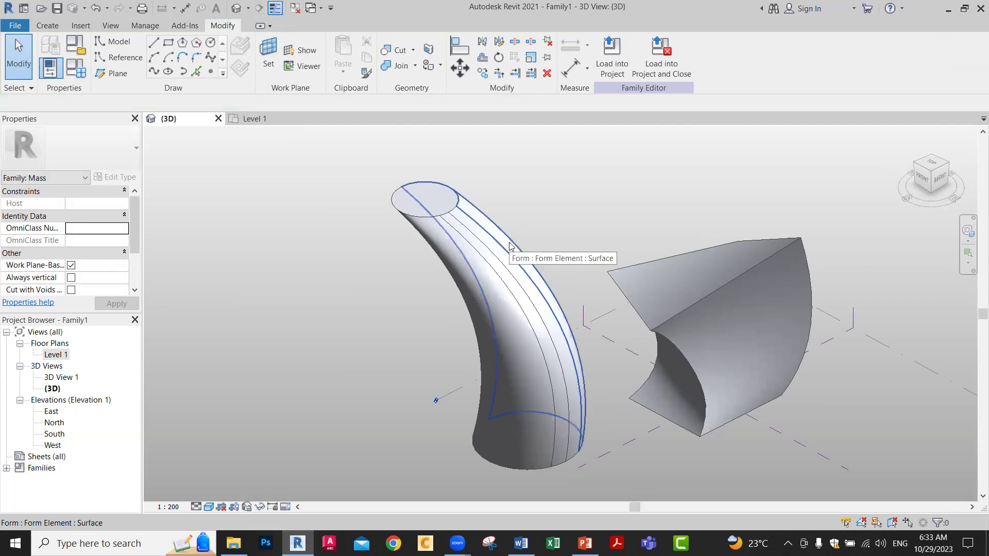
click(510, 245)
key(Escape)
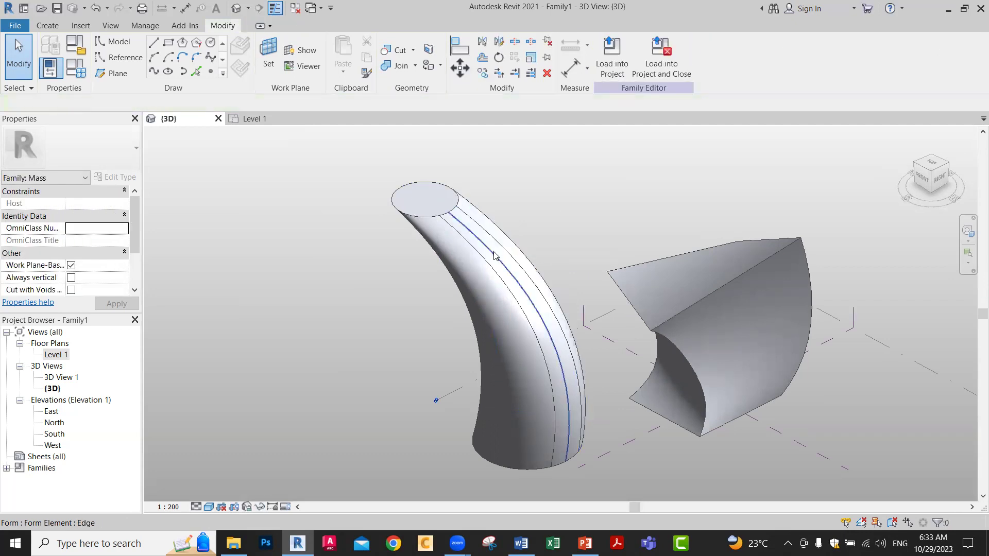
click(488, 265)
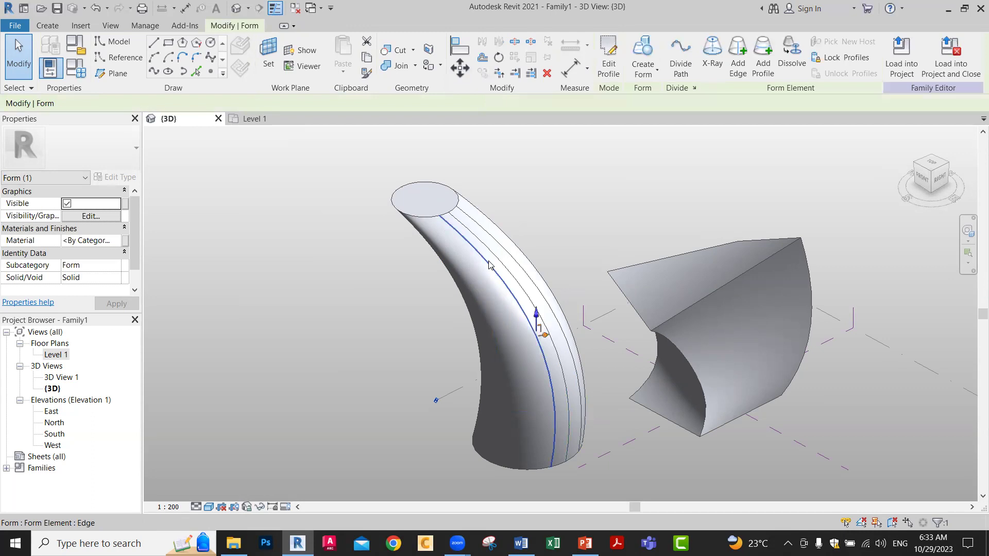
key(Escape)
key(Tab)
key(Tab)
click(498, 255)
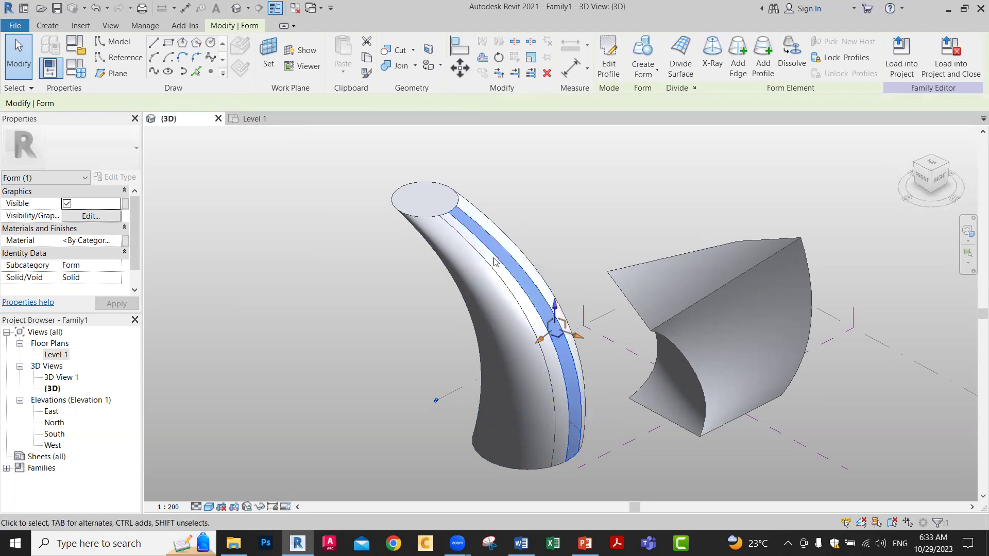
key(Escape)
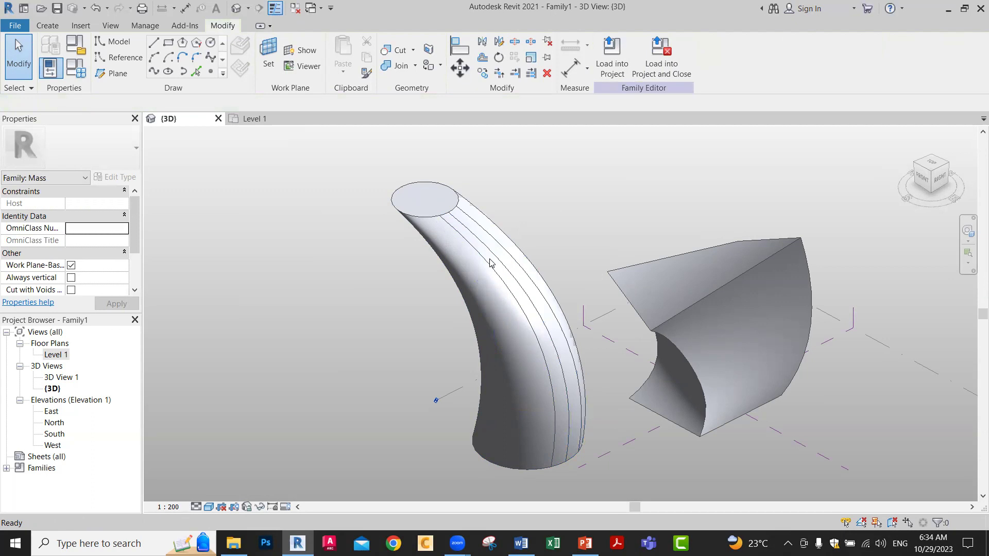
key(Tab)
key(Tab)
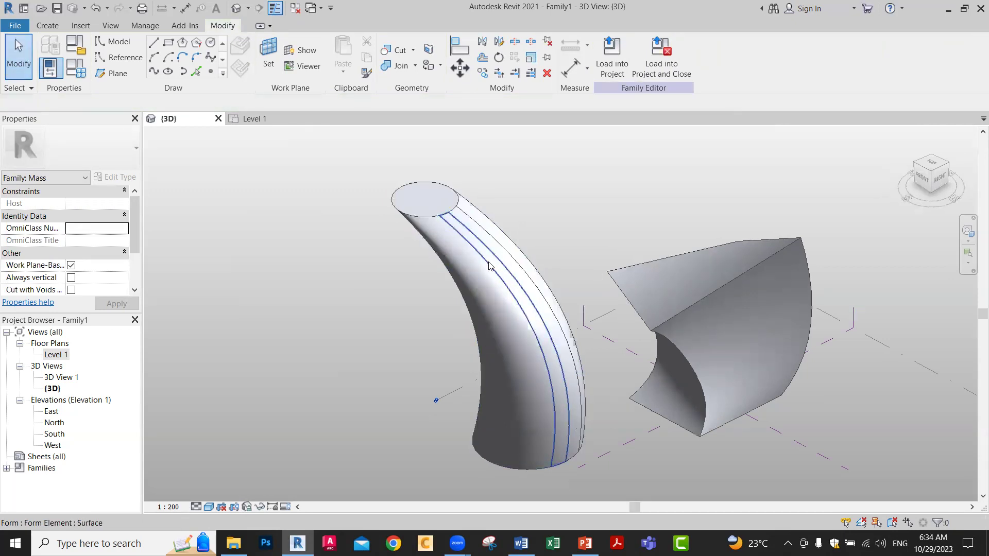
click(489, 266)
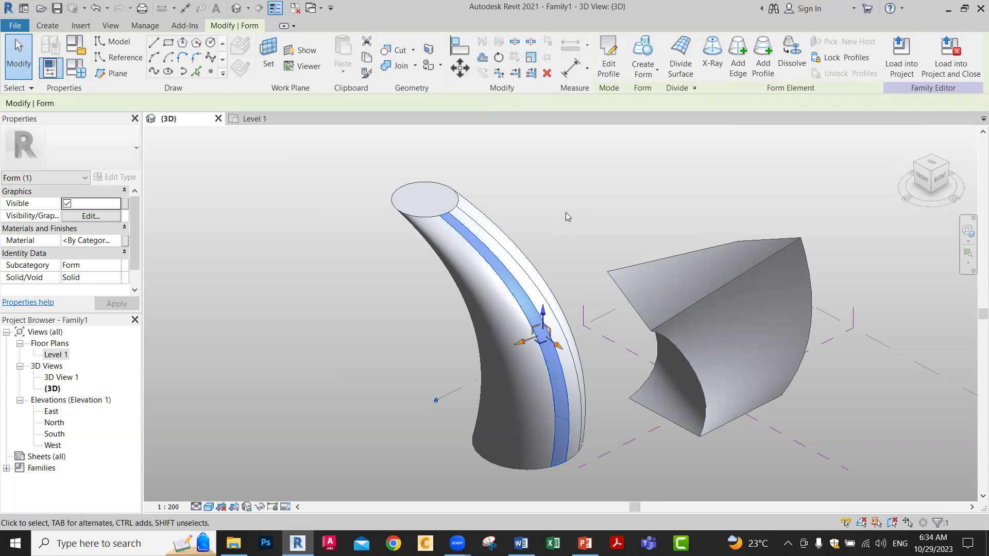
Copy Level 1 upward as a new level and set its elevation to 20.
scroll(566, 216, down, 2)
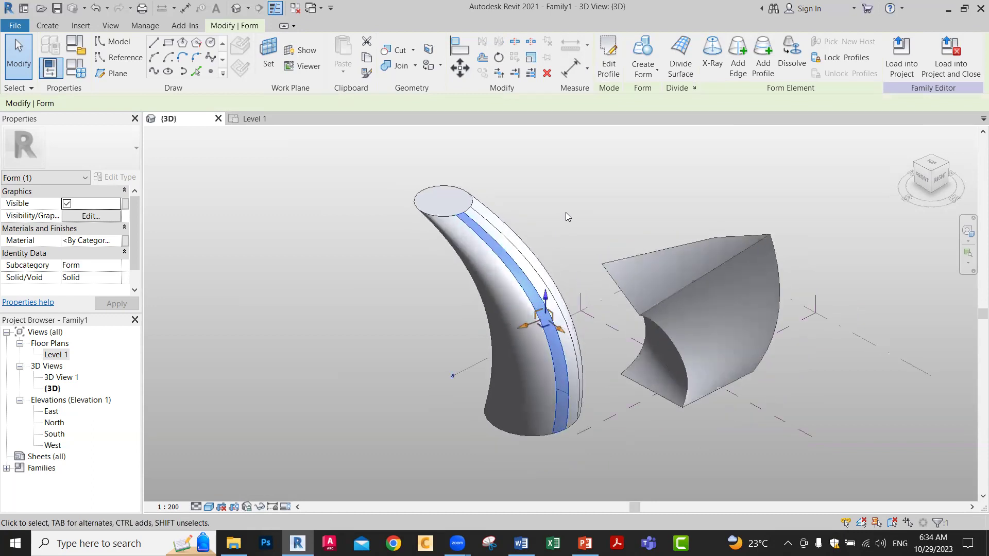
middle_drag(735, 309, 551, 304)
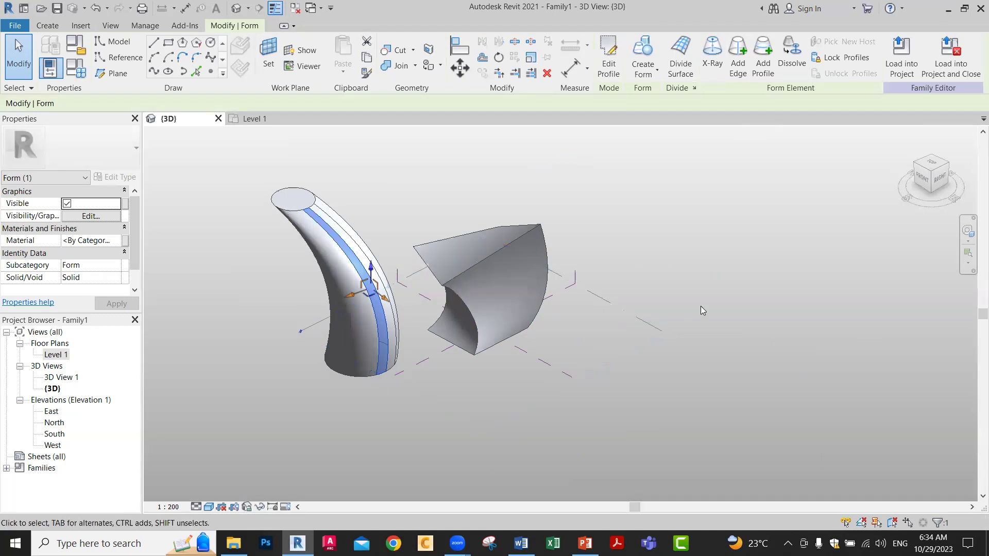
click(642, 314)
middle_drag(737, 336, 793, 369)
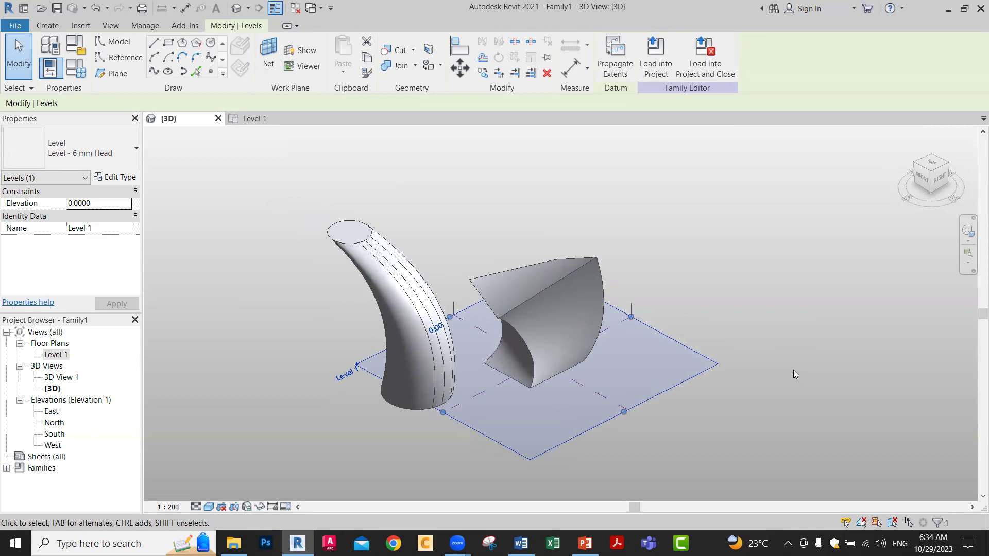
click(793, 370)
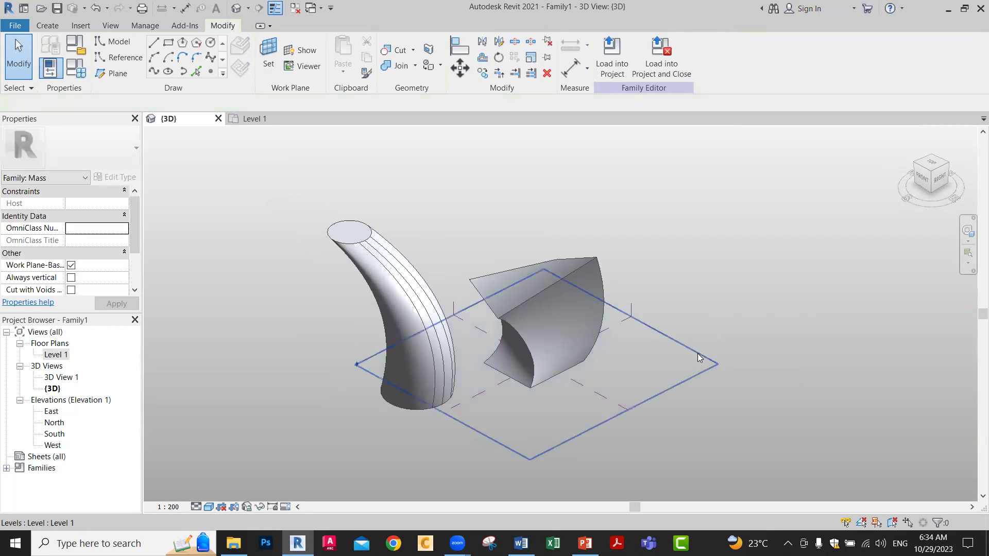
click(699, 357)
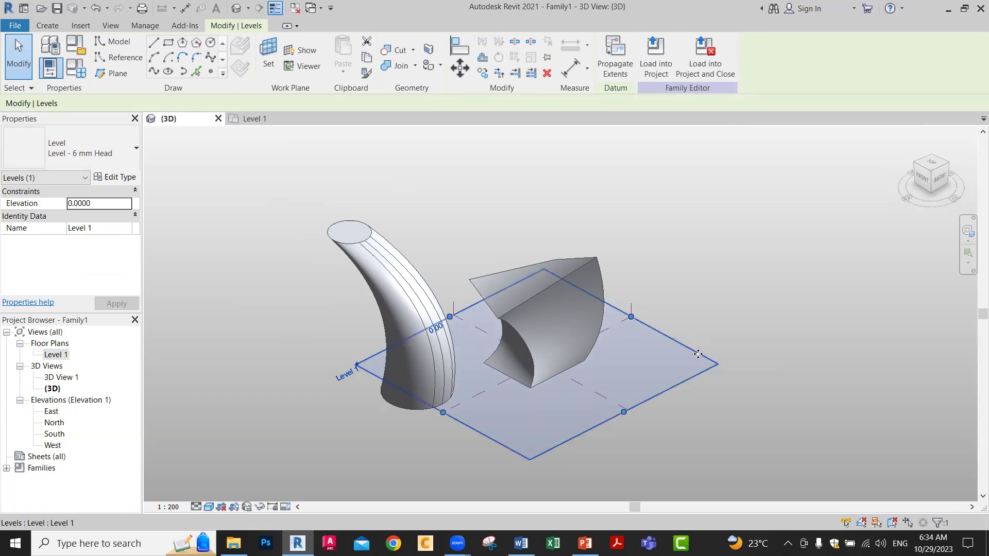
ctrl+drag(699, 329, 700, 281)
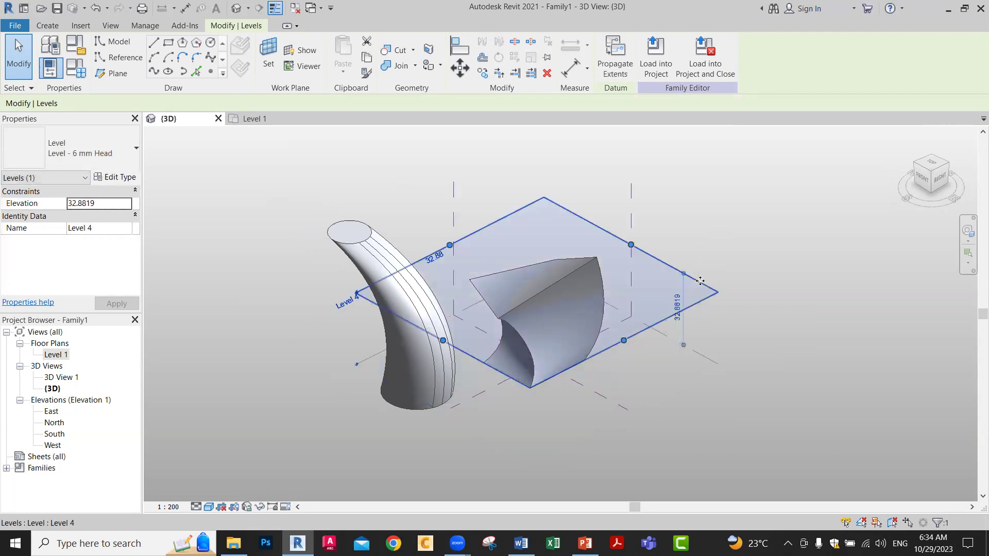
click(676, 307)
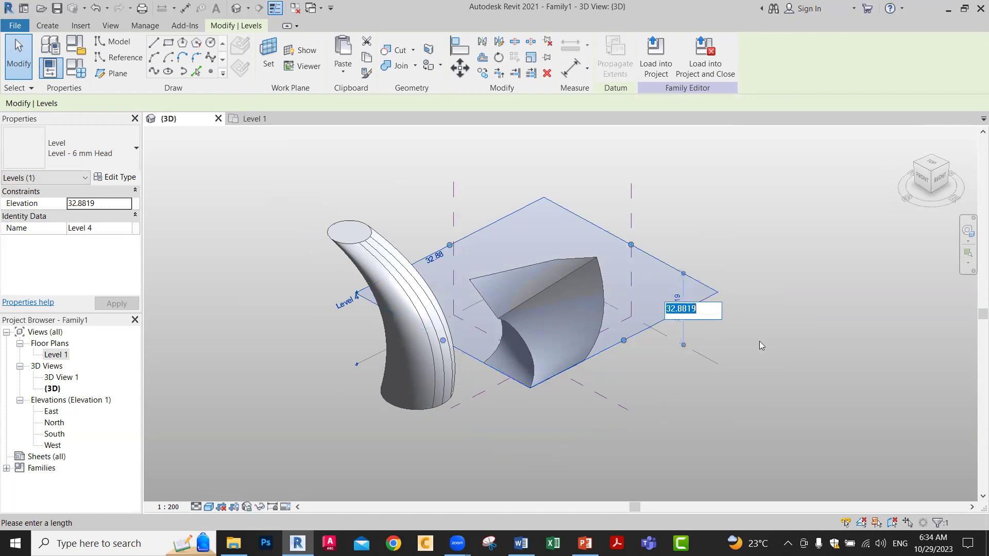
text(20)
key(Return)
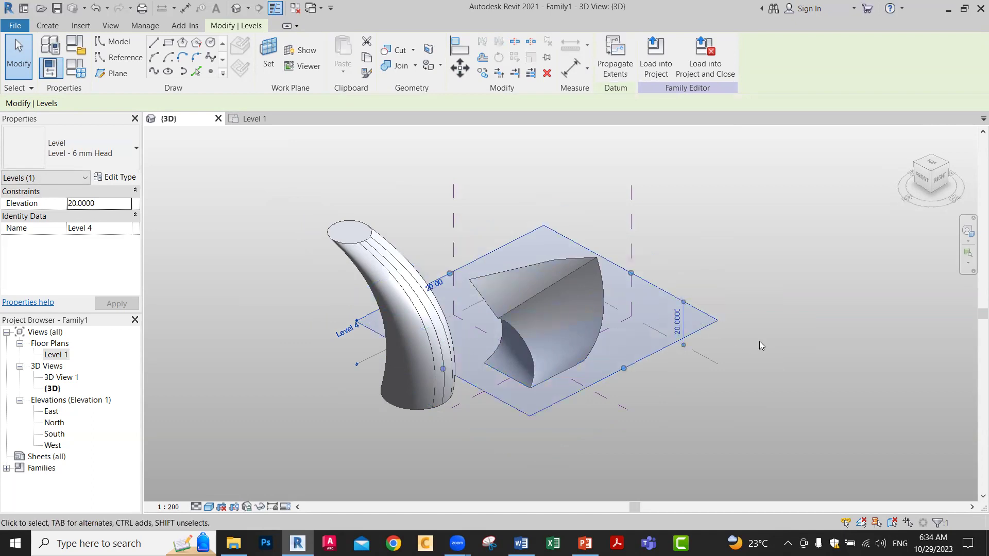
click(759, 341)
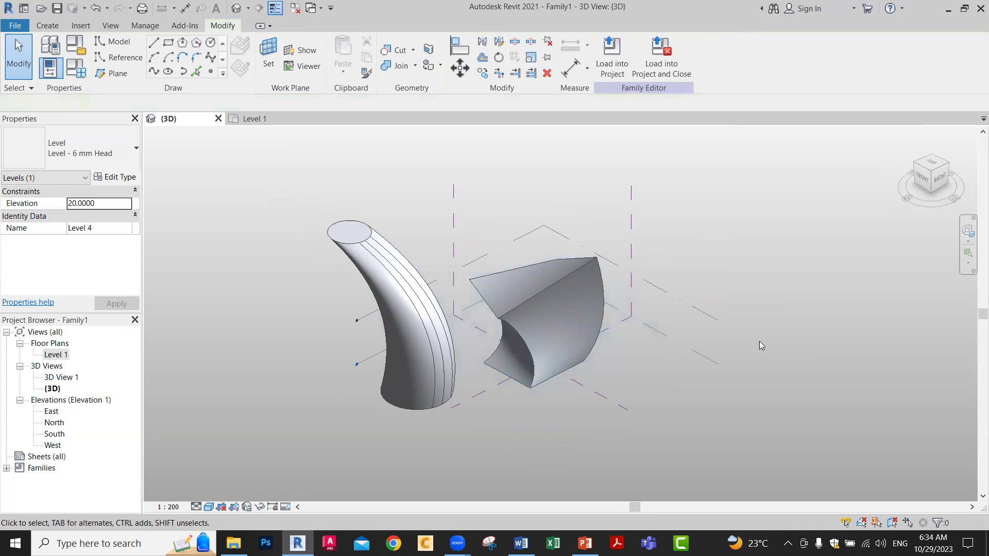
Copy Level 4 upward as a new level and set its distance above Level 4 to 20.
click(703, 317)
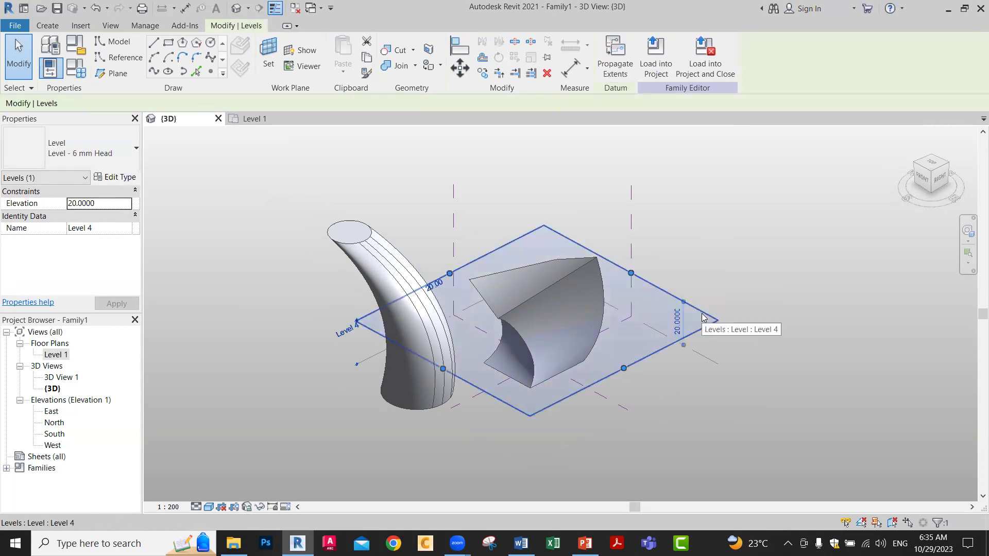
ctrl+drag(704, 312, 711, 258)
click(677, 275)
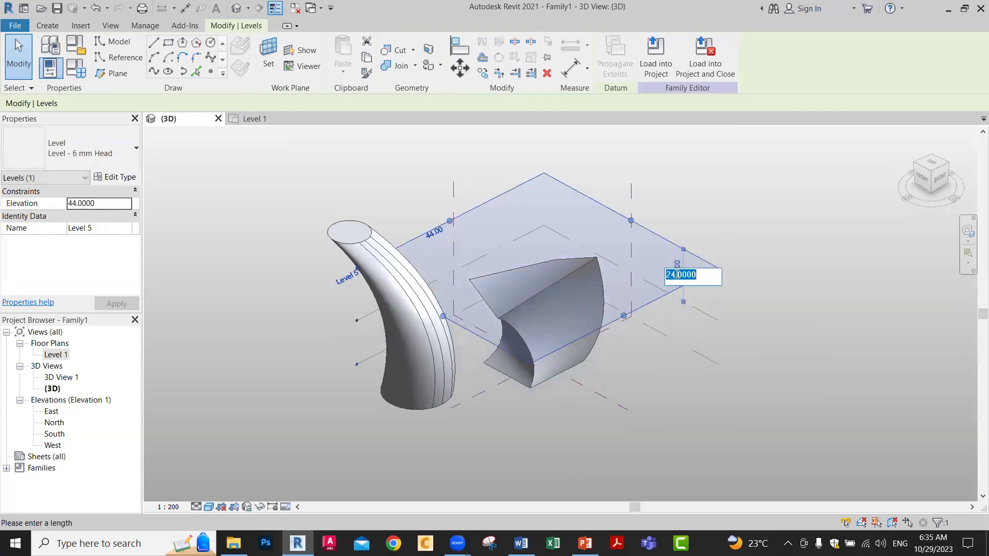
text(20)
key(Return)
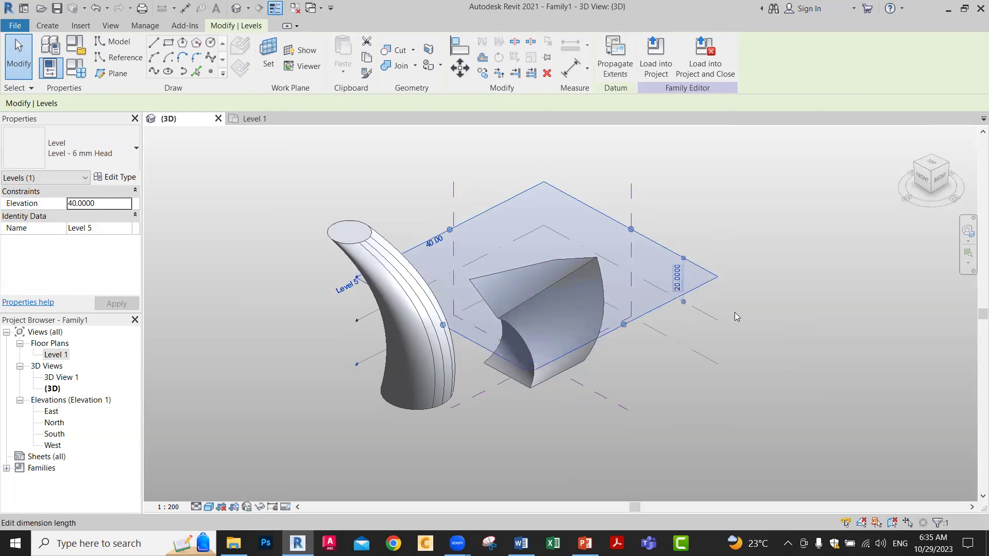
click(775, 297)
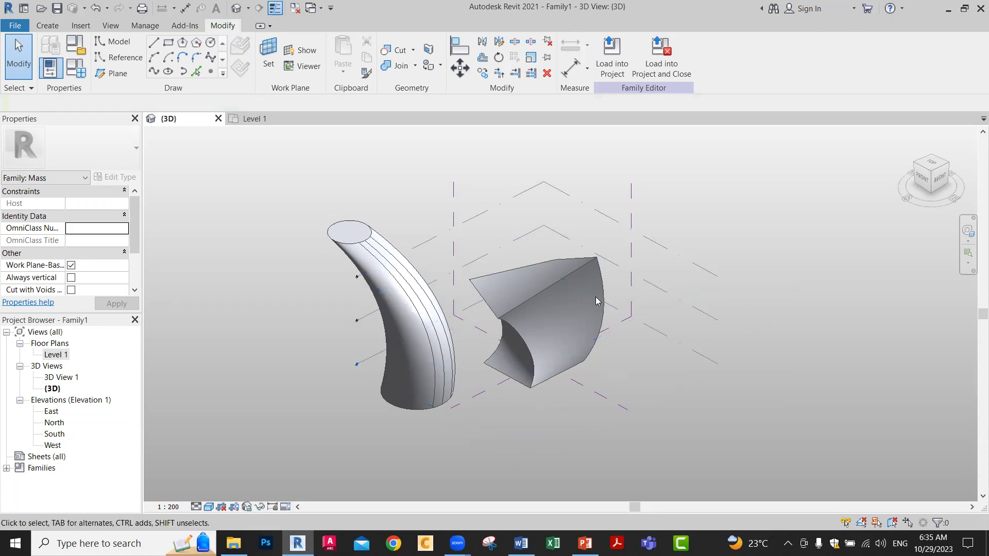
Delete both solid forms, the reshaped block and the bent cylinder, leaving only the levels and reference planes.
key(Tab)
click(556, 288)
key(Delete)
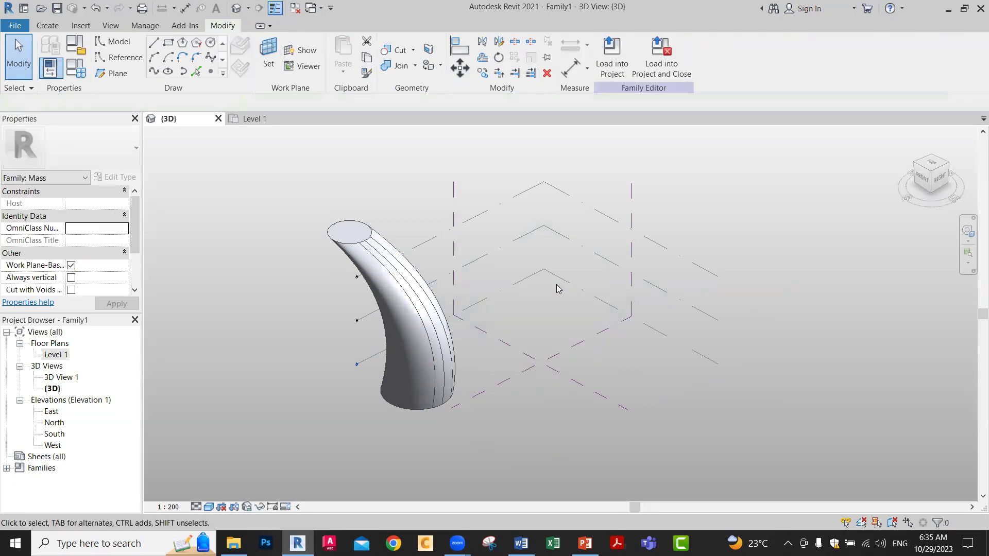
key(Tab)
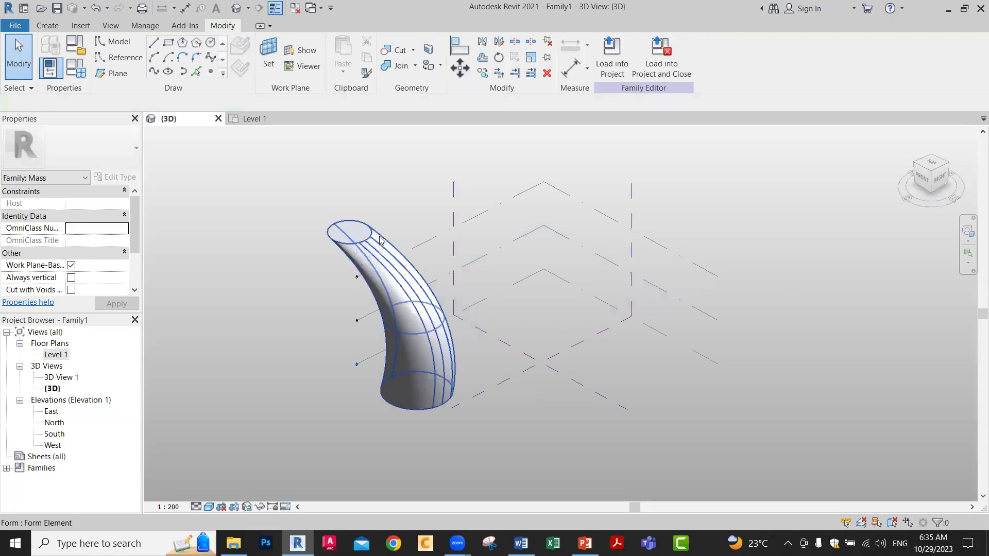
click(379, 239)
key(Delete)
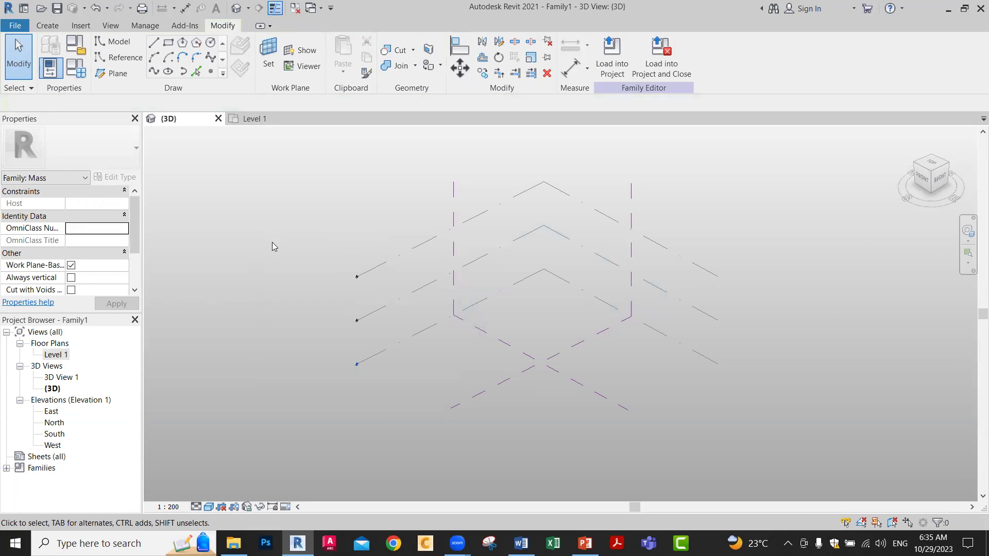
Create floor plan views for Level 4 and Level 5, and close the Level 5 plan.
click(60, 356)
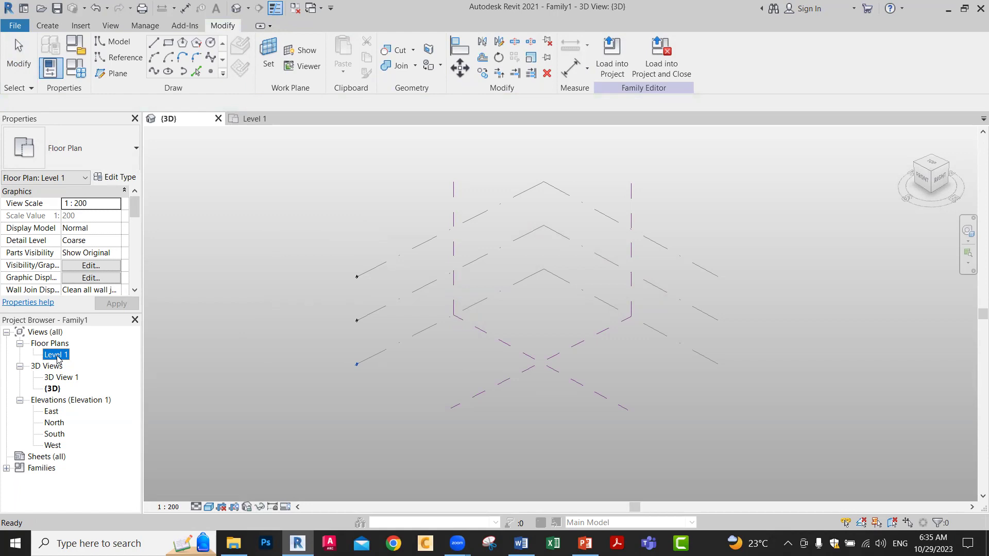
click(112, 27)
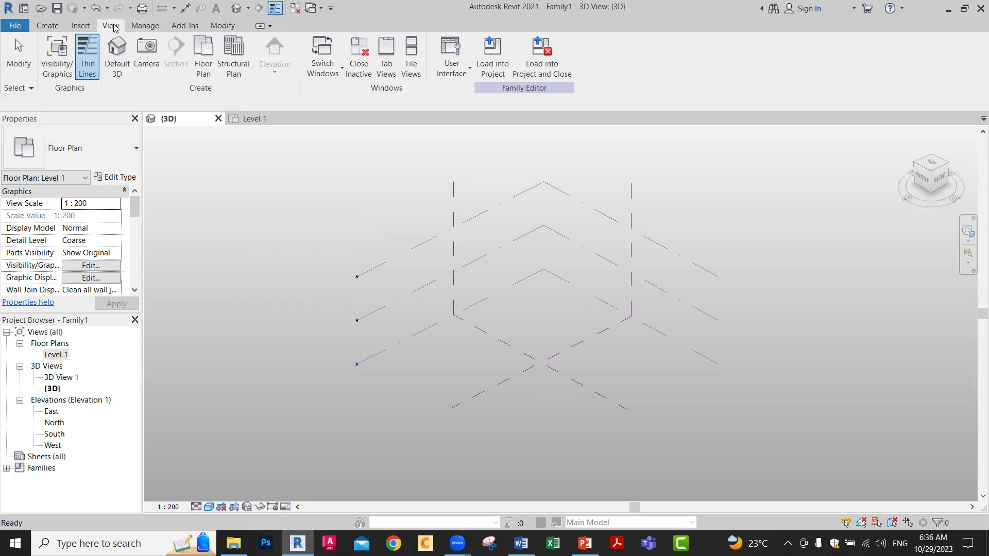
click(206, 72)
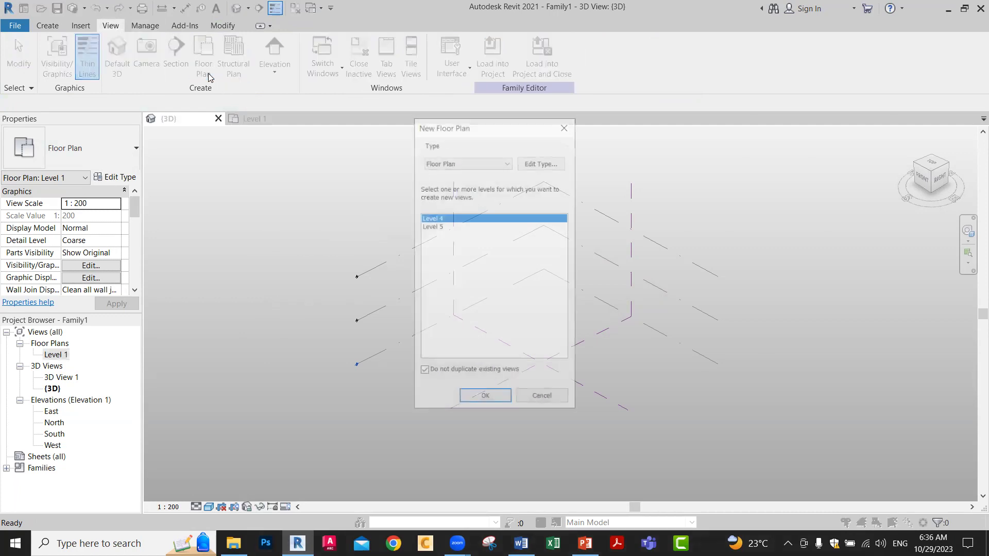
shift+click(427, 227)
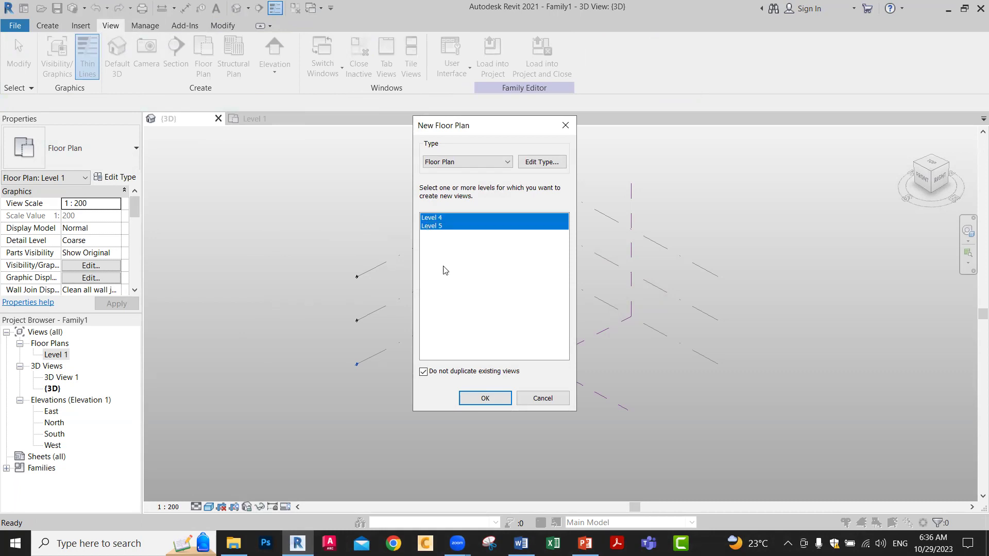
click(483, 403)
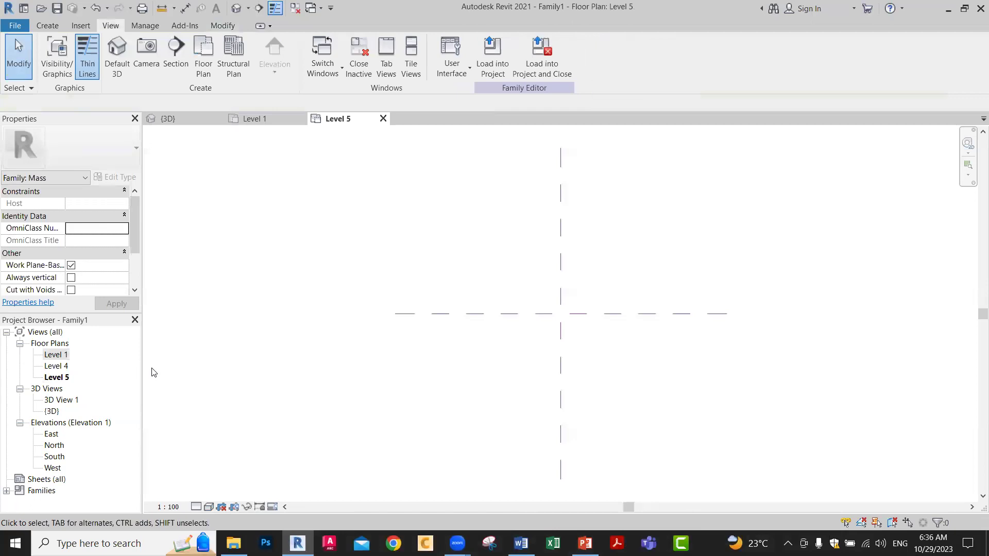
scroll(367, 331, down, 2)
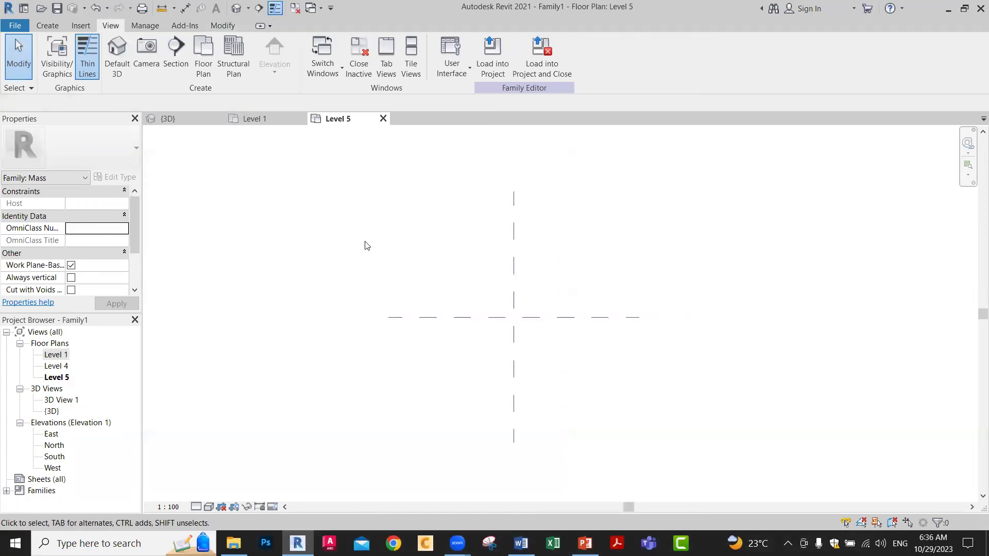
click(383, 118)
Draw a model-line circle with radius 12 on Level 1, centred on the intersection of the reference planes.
click(265, 120)
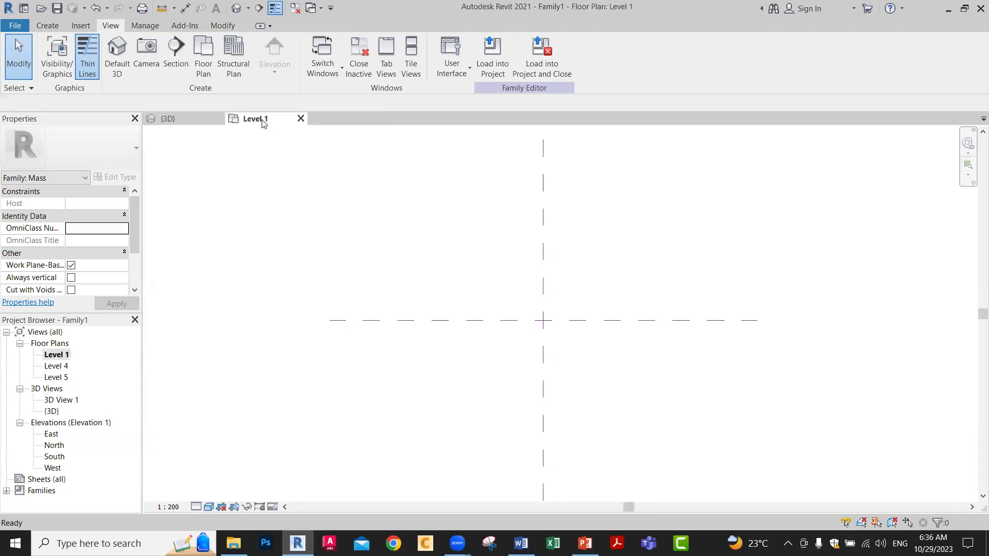
click(43, 27)
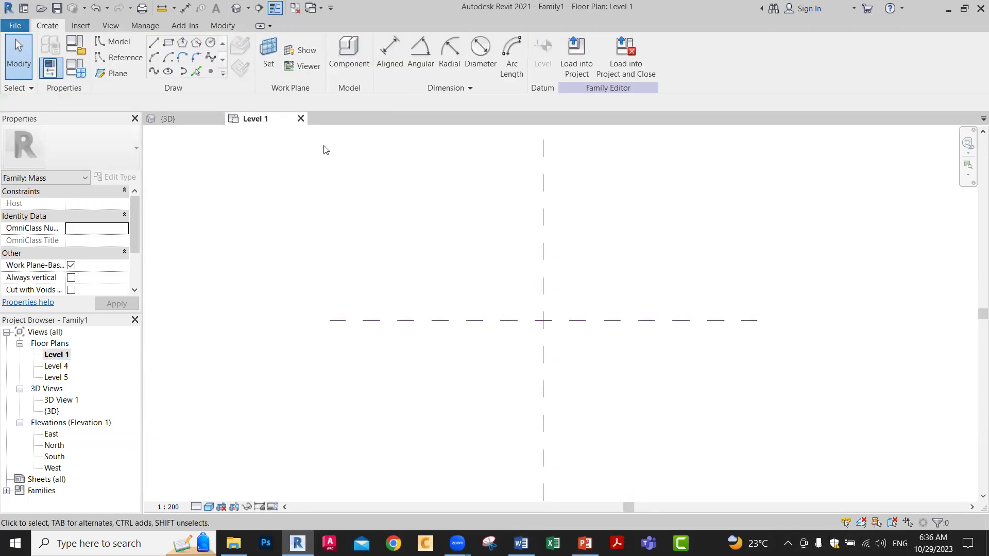
click(210, 44)
click(542, 320)
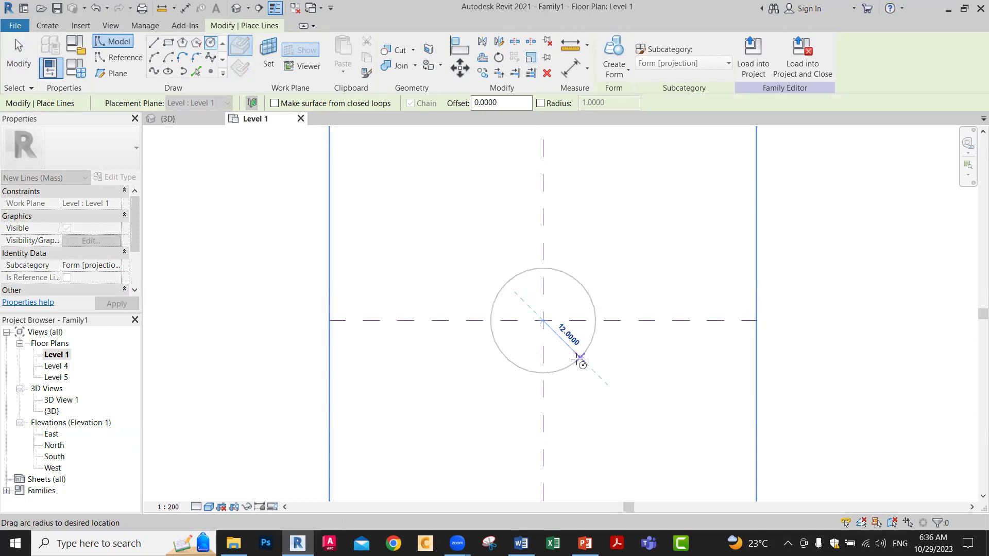
click(580, 357)
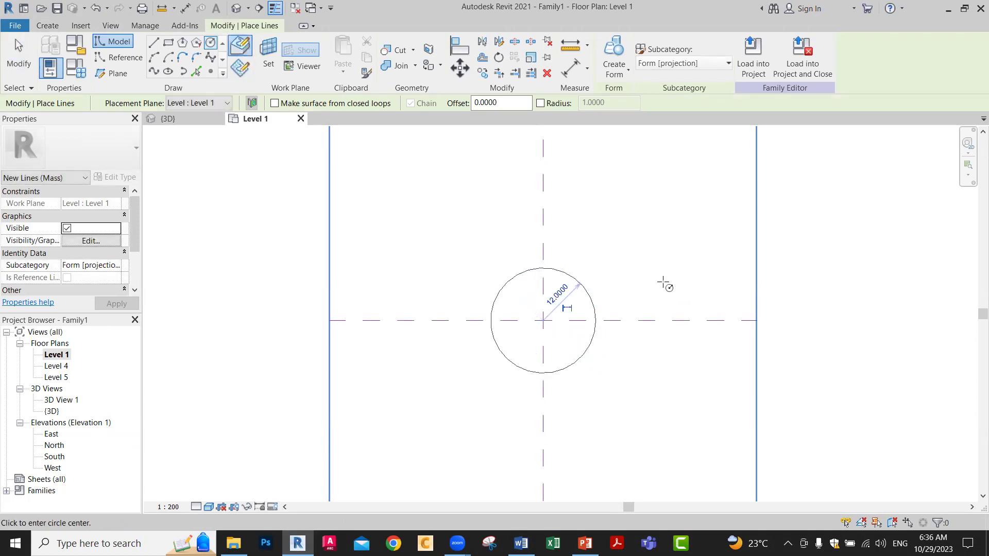
Draw a model-line rectangle about 21 by 21 on the Level 4 plan, around the intersection of the reference planes.
click(56, 366)
double_click(68, 366)
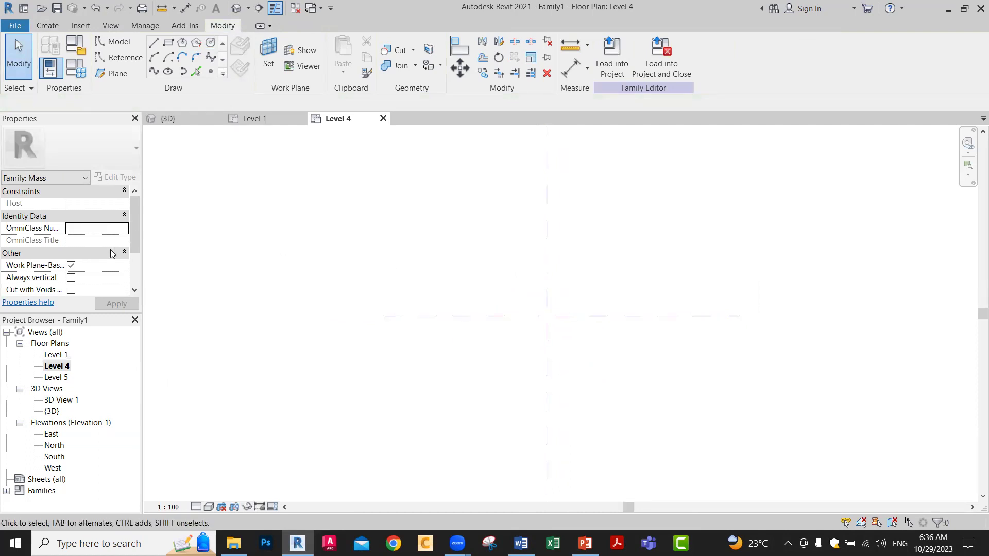
mouse_move(136, 221)
mouse_down()
mouse_move(138, 264)
mouse_move(143, 208)
mouse_up()
click(169, 43)
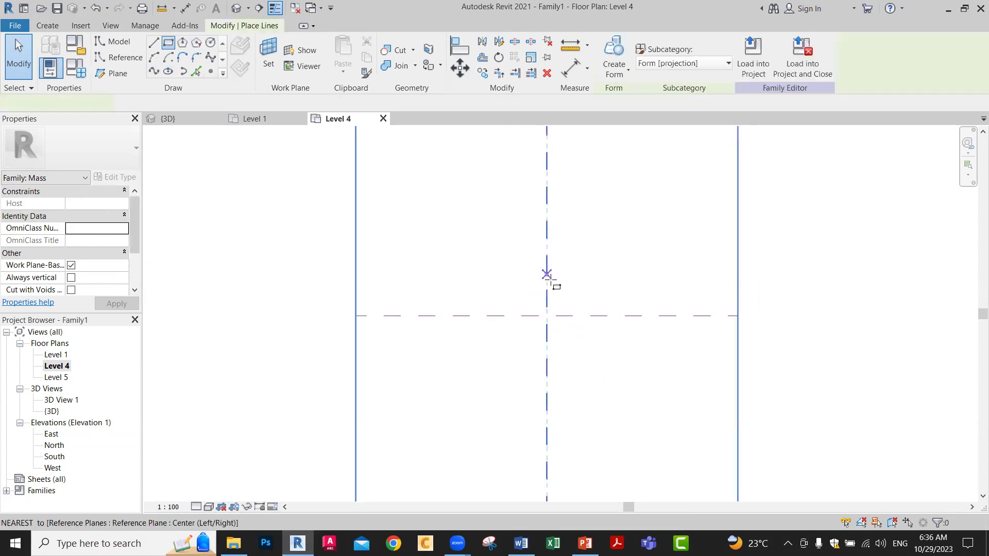
click(586, 280)
click(502, 362)
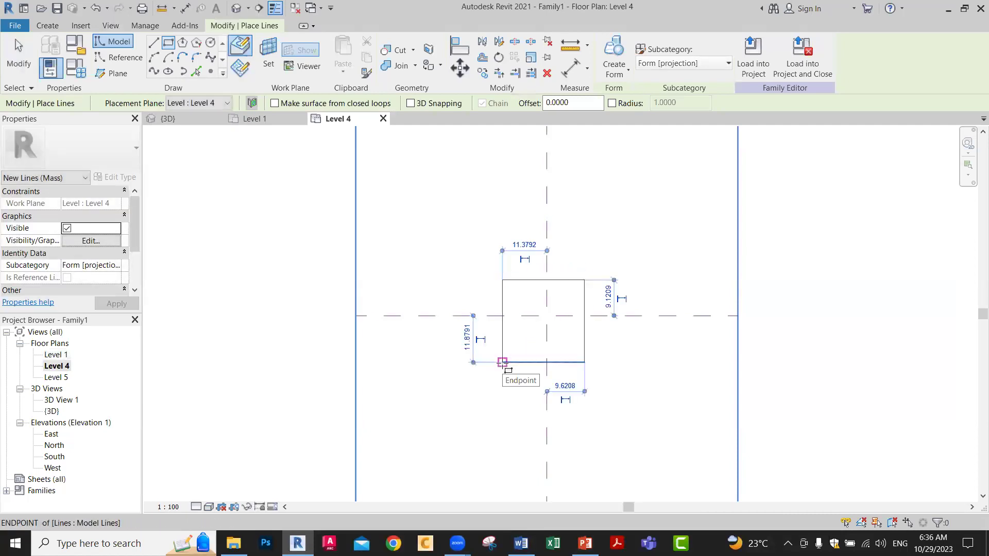
Open the Level 5 floor plan and start the Ellipse tool.
double_click(56, 378)
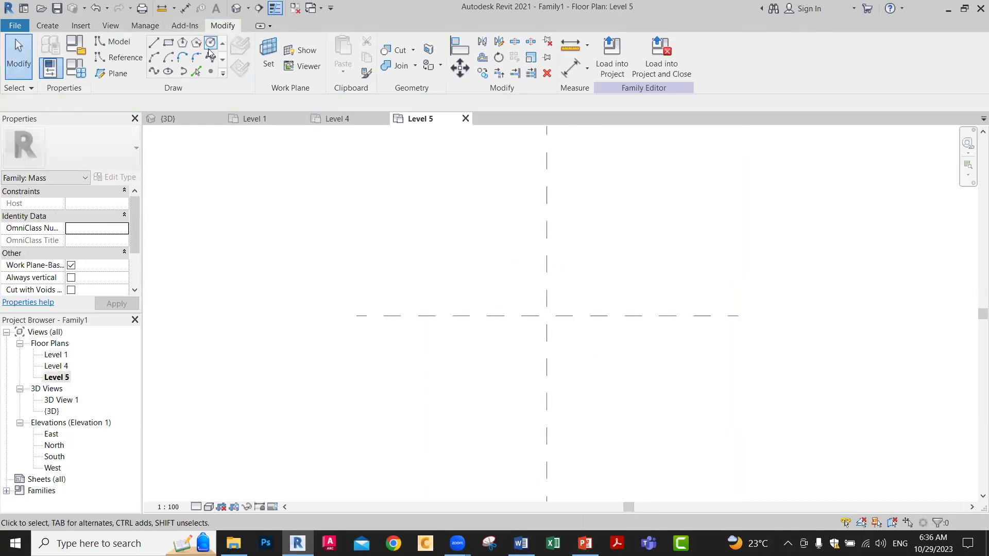
click(169, 71)
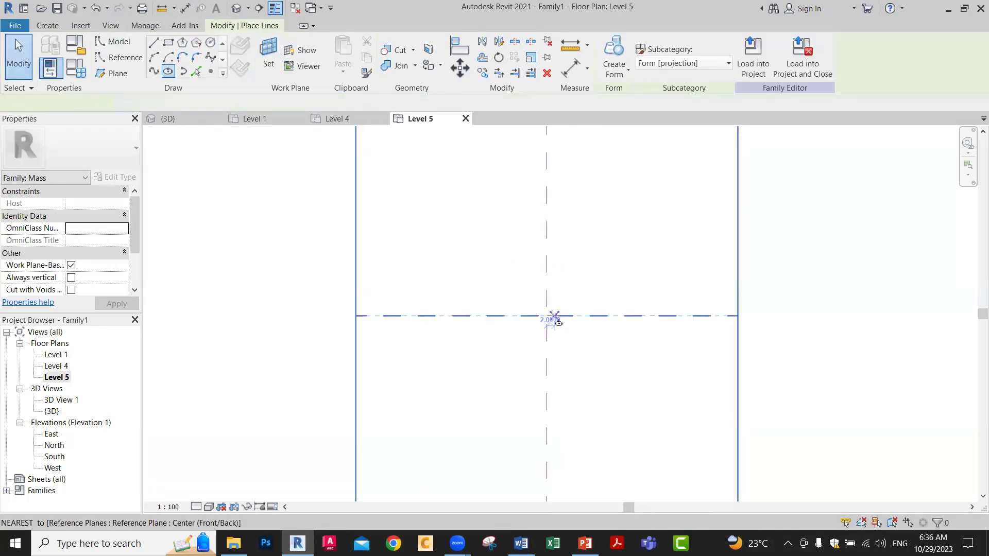
click(504, 315)
click(504, 362)
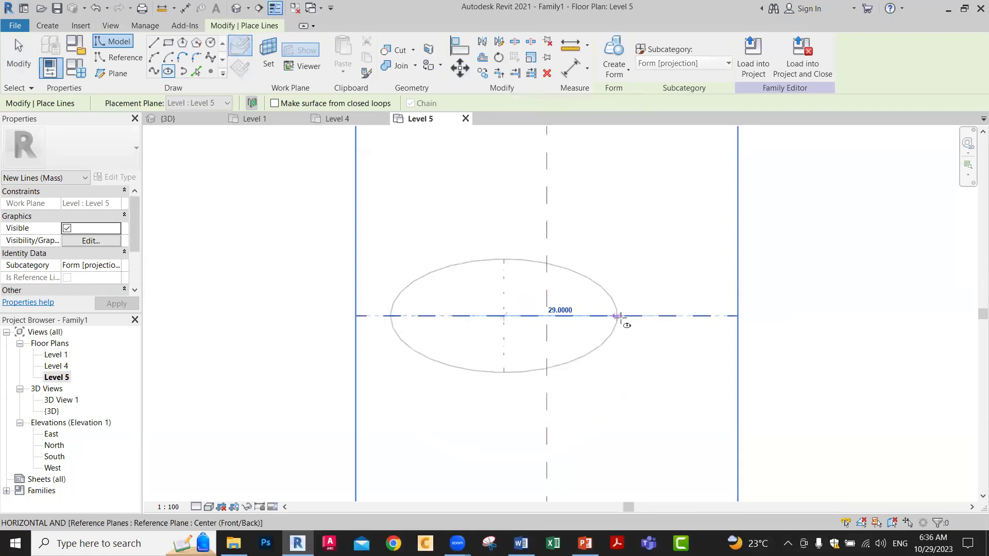
key(Escape)
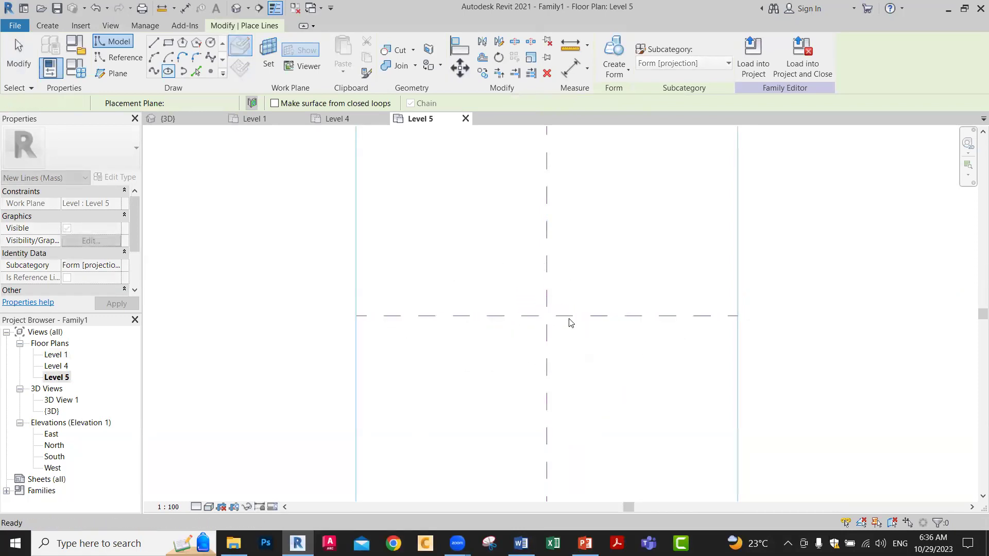
Draw an ellipse on Level 5 centred on the reference planes' intersection, with horizontal radius 14 and vertical radius 11, and return to the 3D view.
click(547, 316)
click(546, 337)
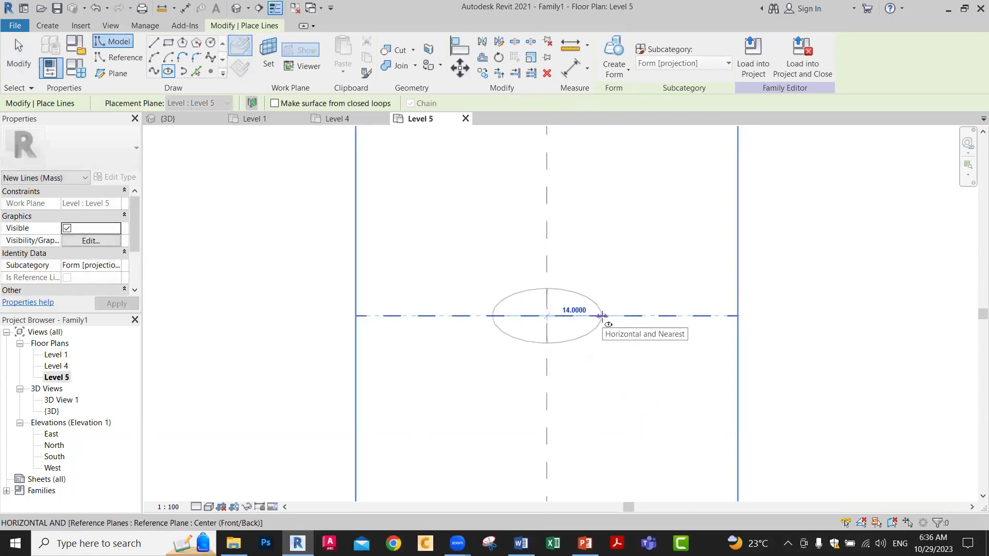
click(601, 317)
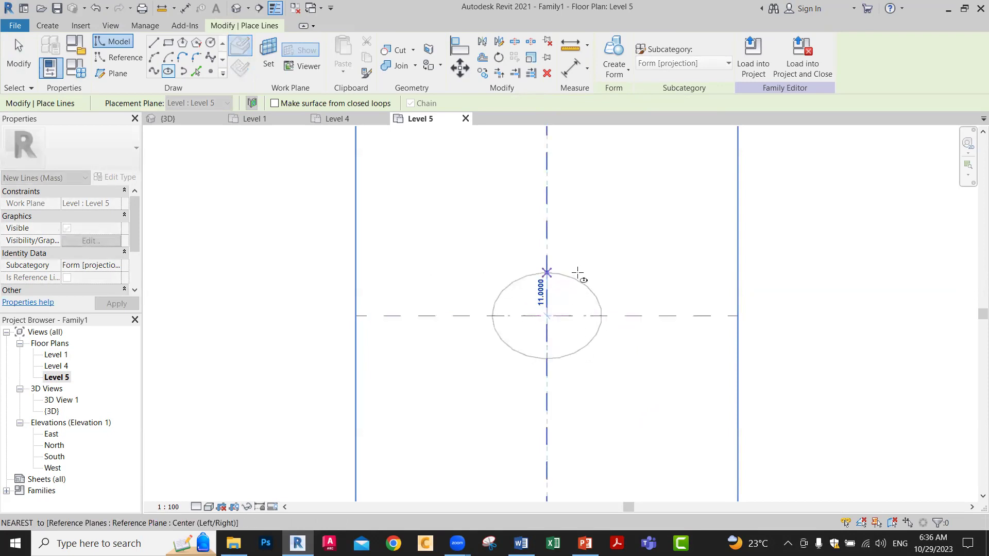
click(578, 273)
key(Escape)
key(Escape)
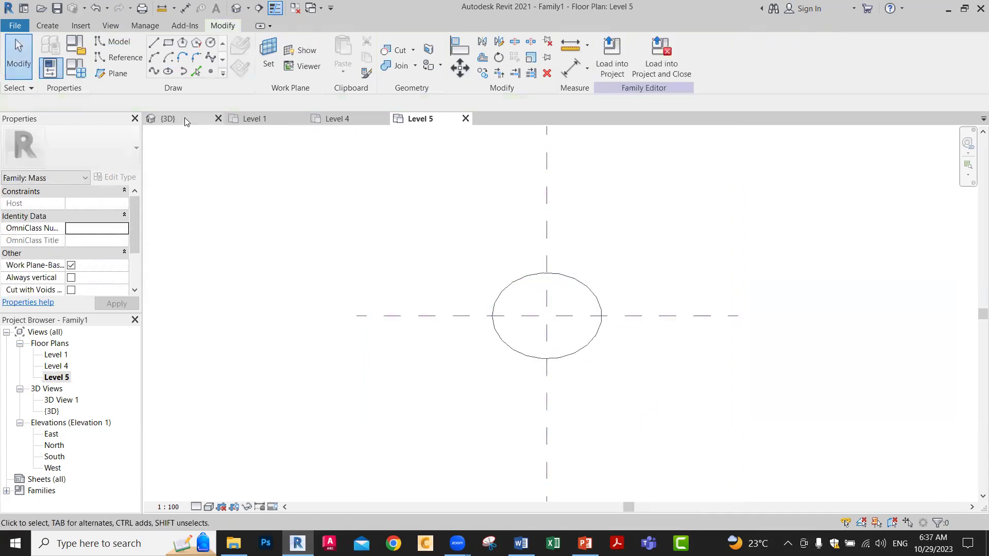
click(184, 118)
scroll(619, 320, up, 1)
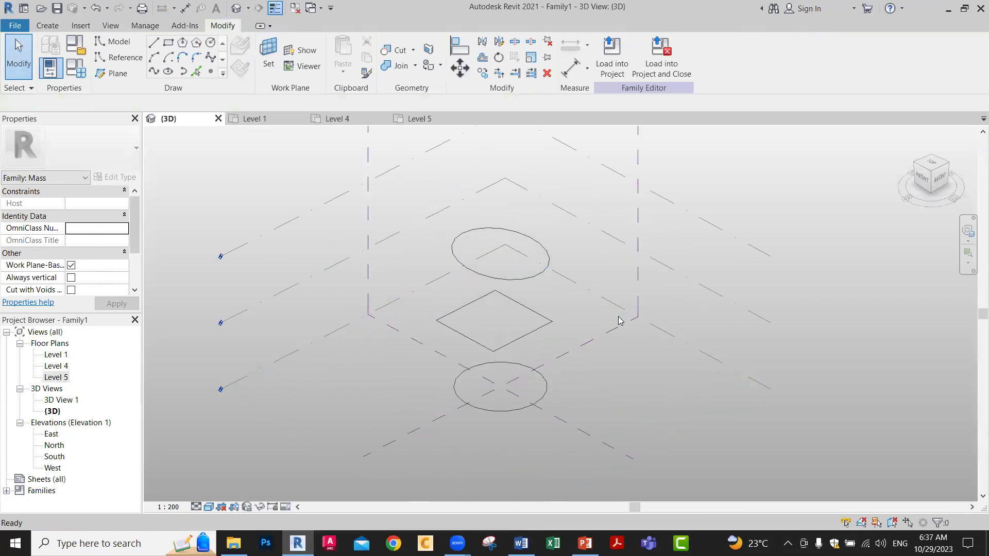
click(545, 392)
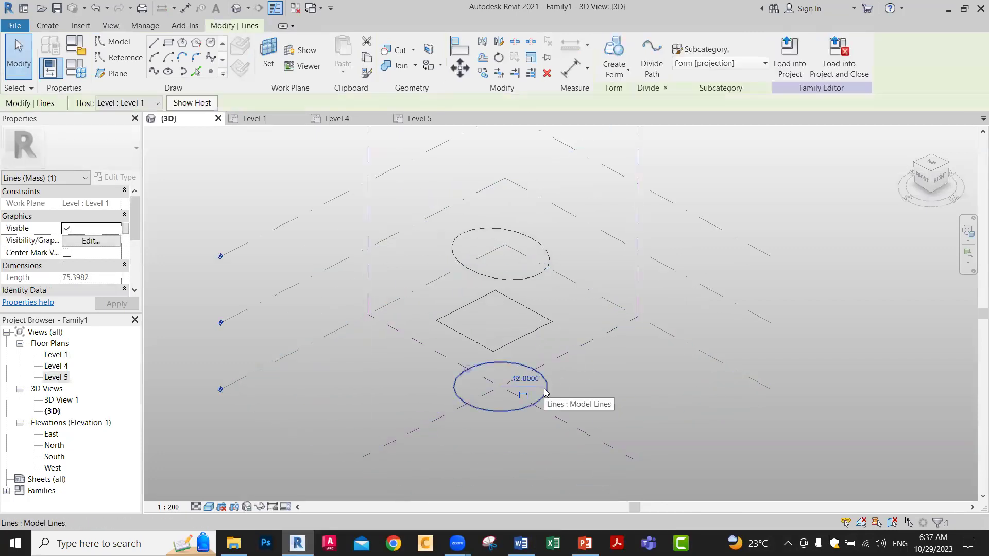
key(Tab)
click(539, 313)
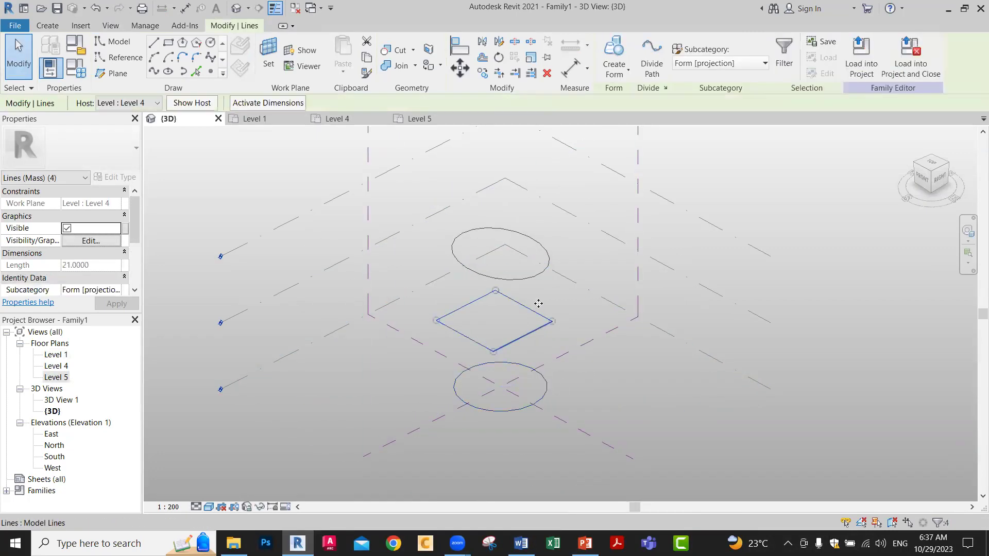
click(536, 277)
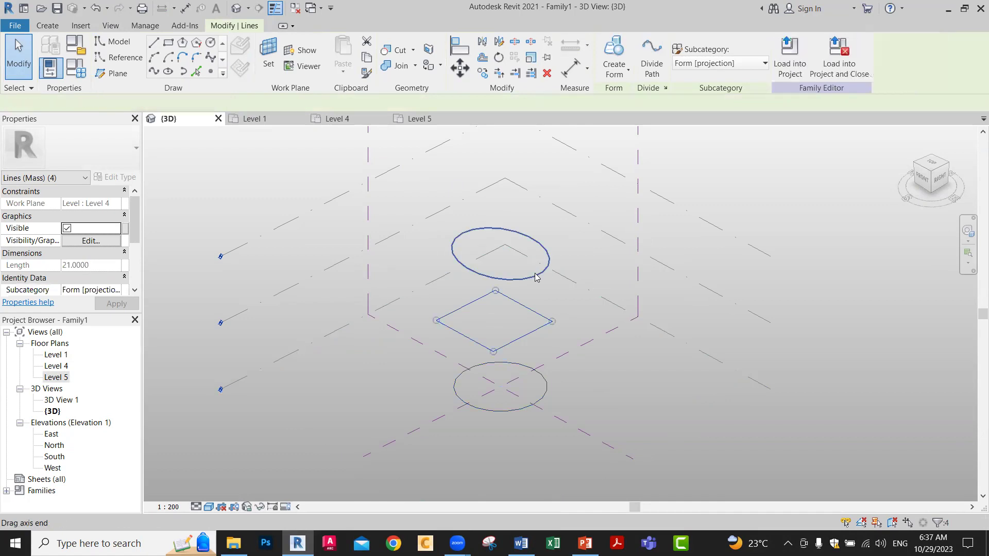
click(639, 428)
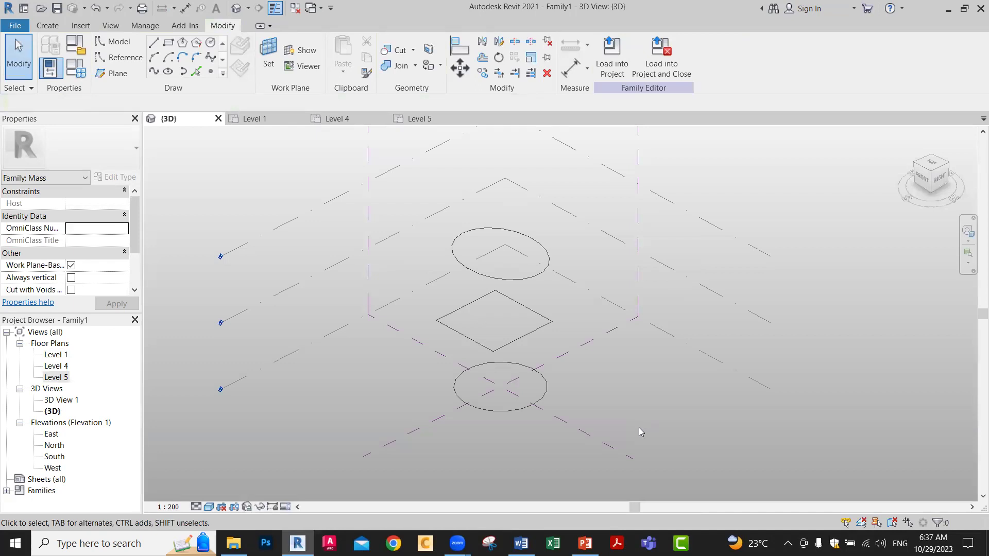
Select the Level 1 circle, the whole Level 4 rectangle and the Level 5 ellipse together and create a solid form from them.
click(544, 400)
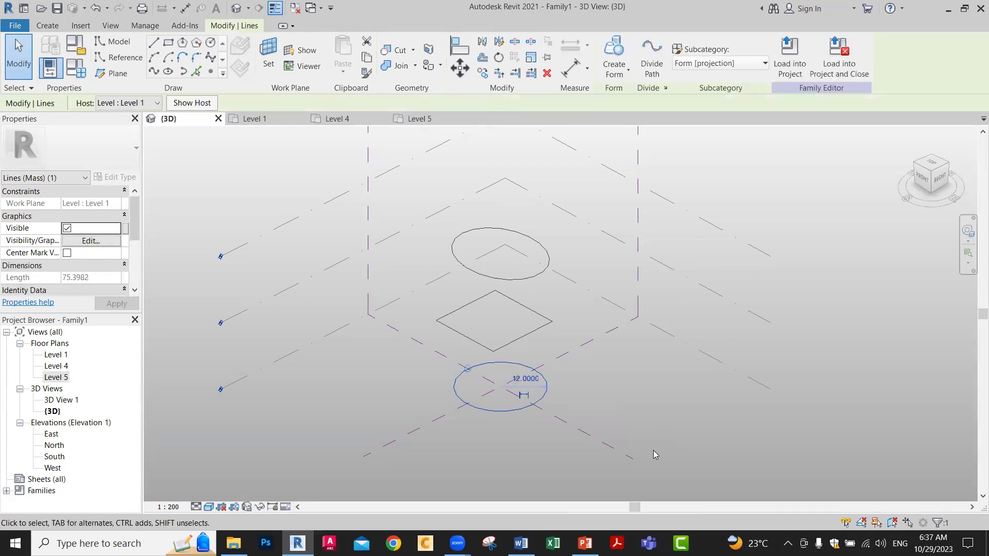
key(Tab)
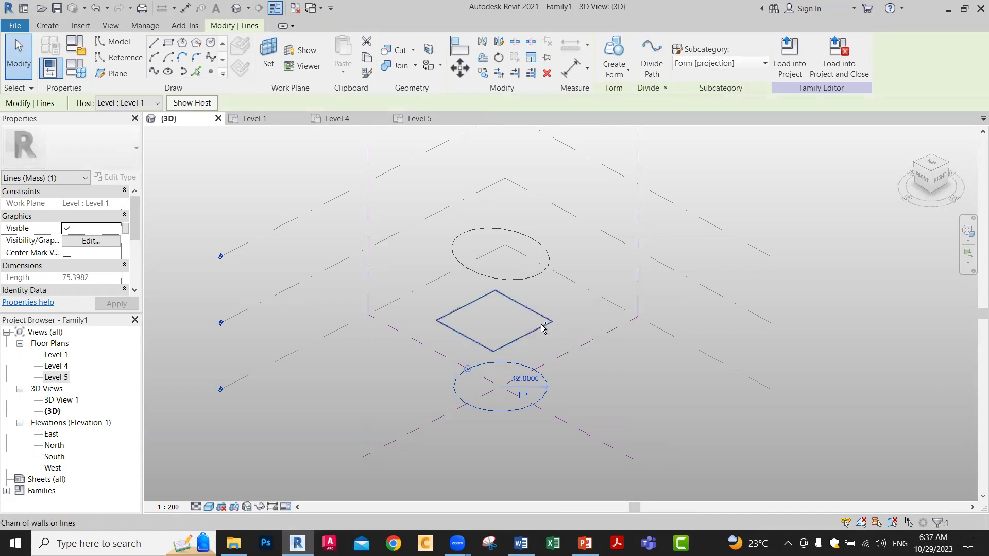
ctrl+click(542, 328)
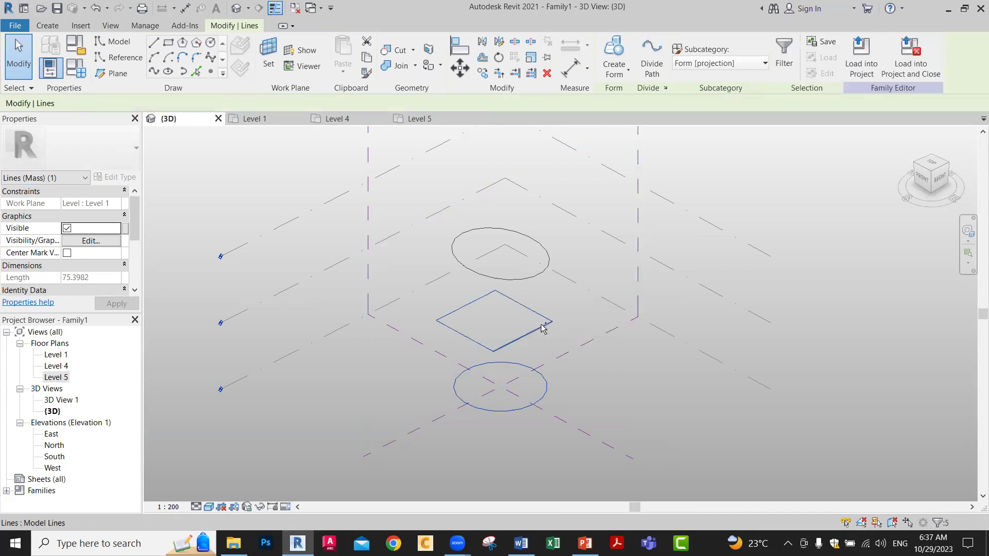
ctrl+click(540, 277)
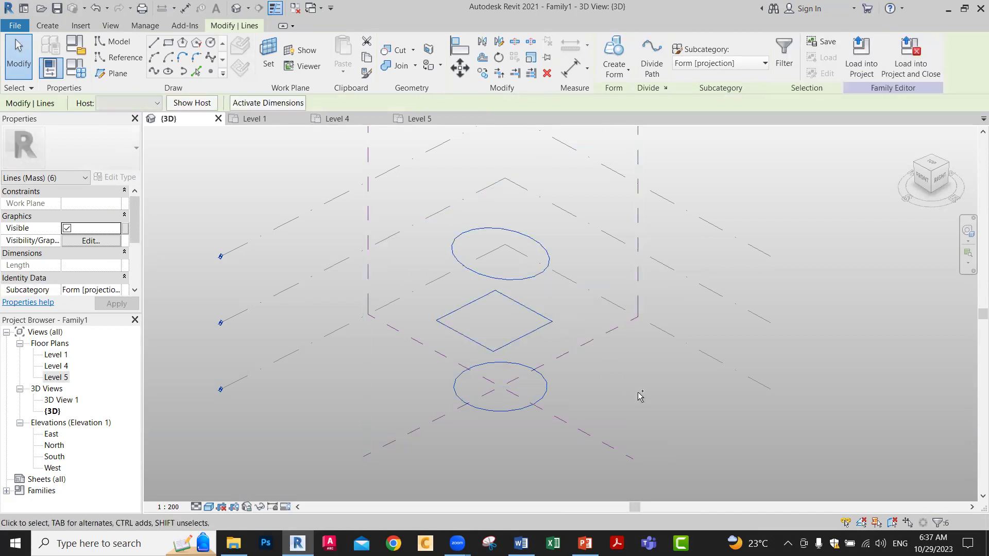
click(614, 58)
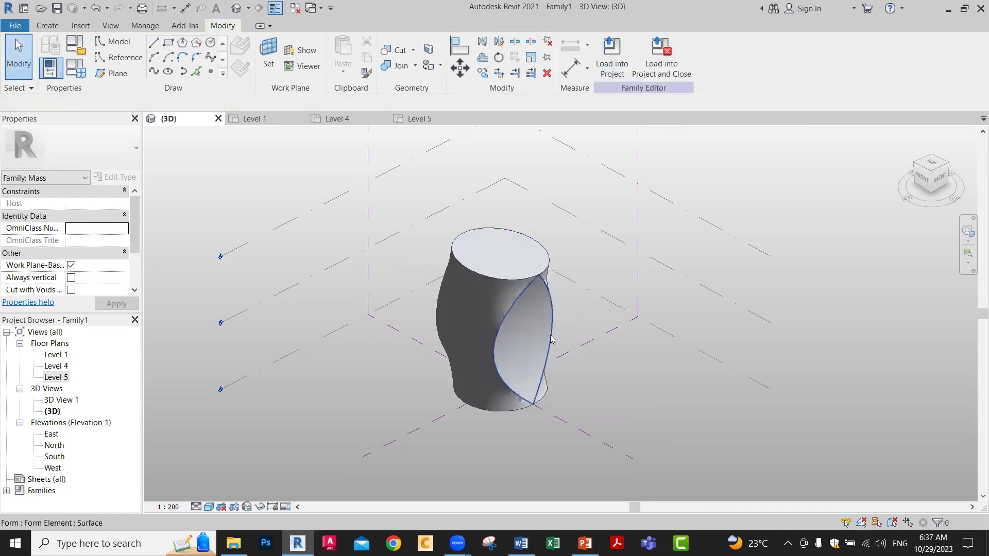
shift+middle_drag(572, 355, 643, 353)
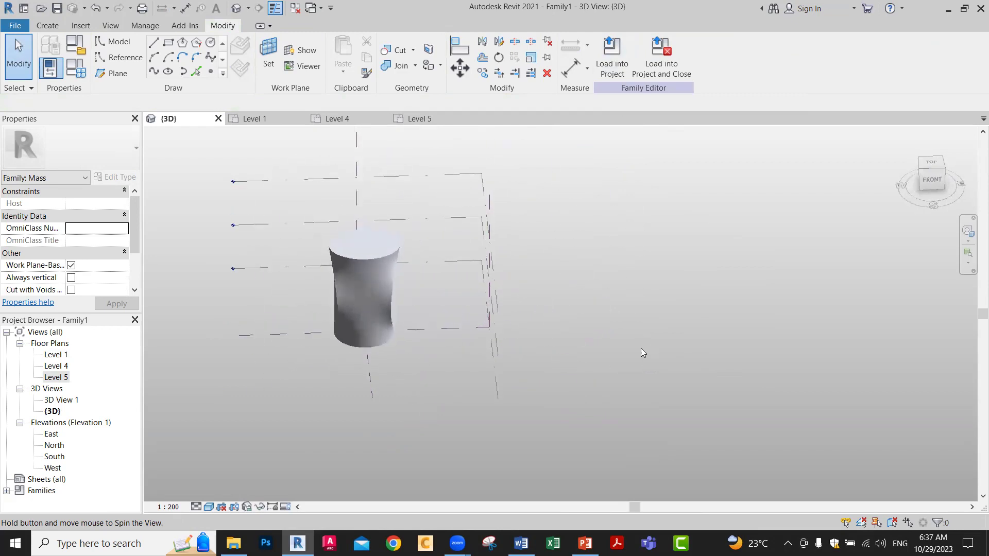
Raise the form's top elliptical edge to a height of about 69 and shift it sideways toward the front.
click(386, 260)
shift+middle_drag(400, 328, 420, 399)
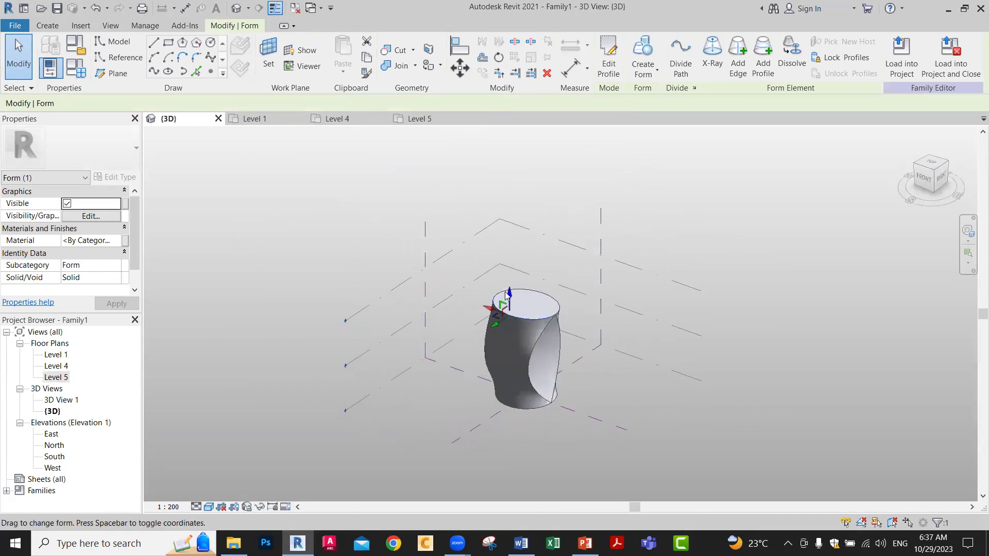
drag(510, 295, 512, 228)
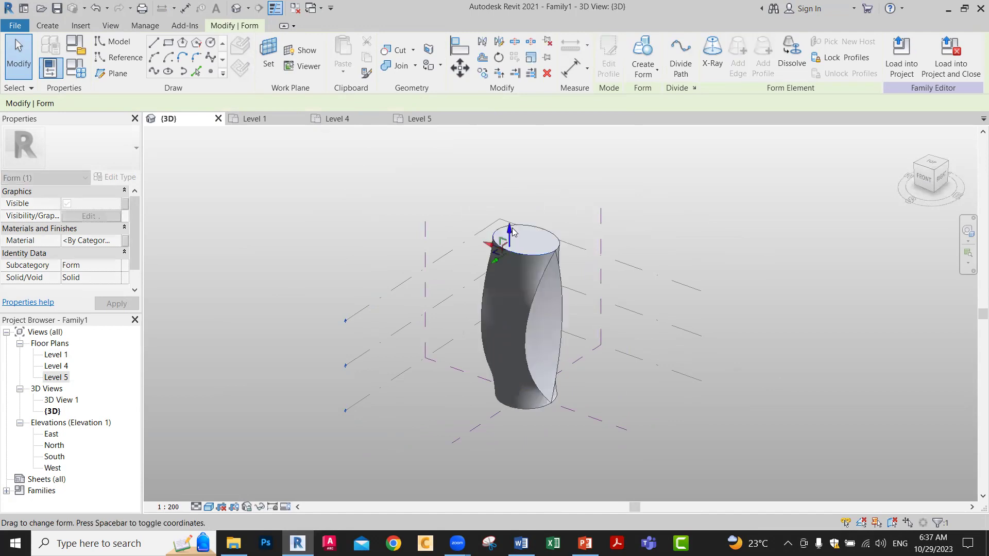
drag(492, 264, 470, 273)
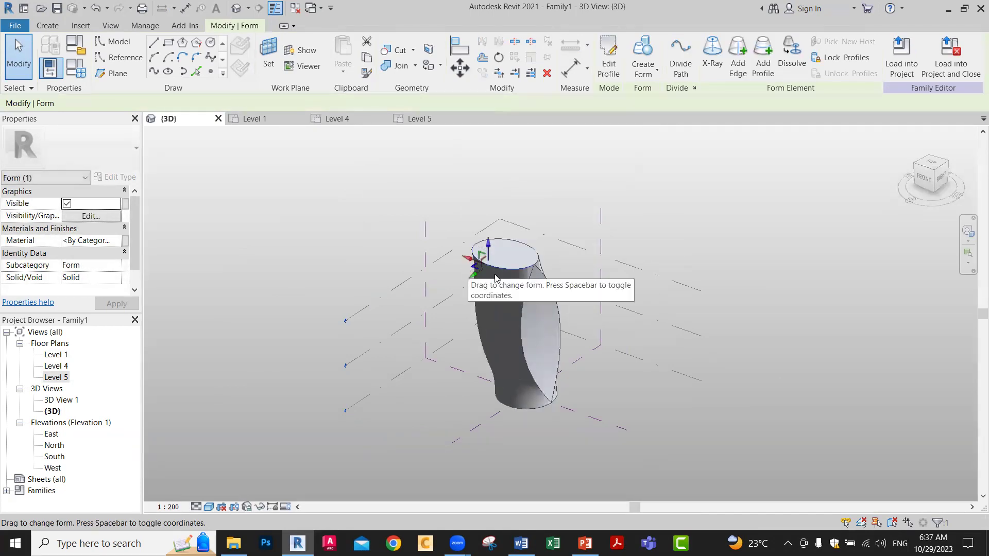
Select the form's top face and rotate it slightly clockwise about its centre.
scroll(532, 273, up, 3)
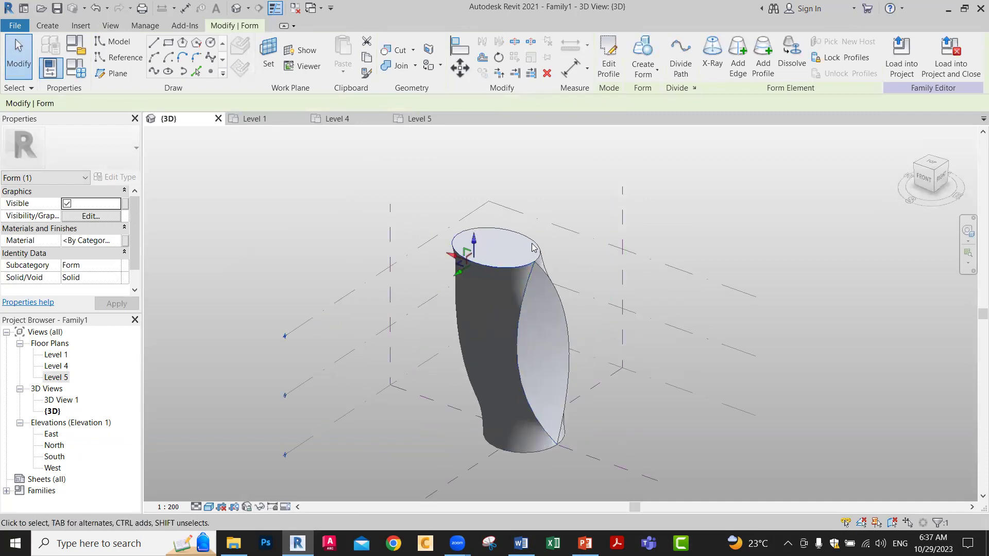
key(Tab)
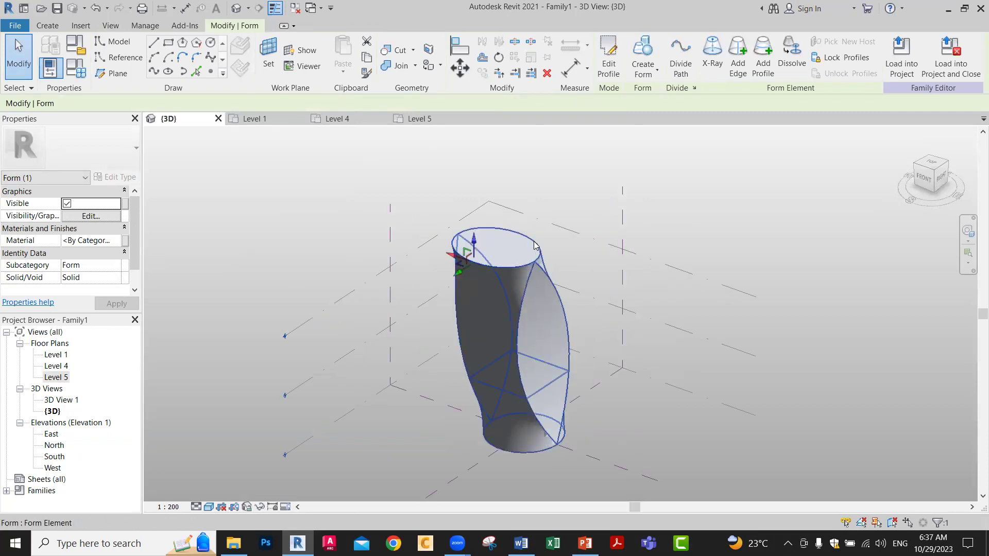
key(Tab)
click(535, 245)
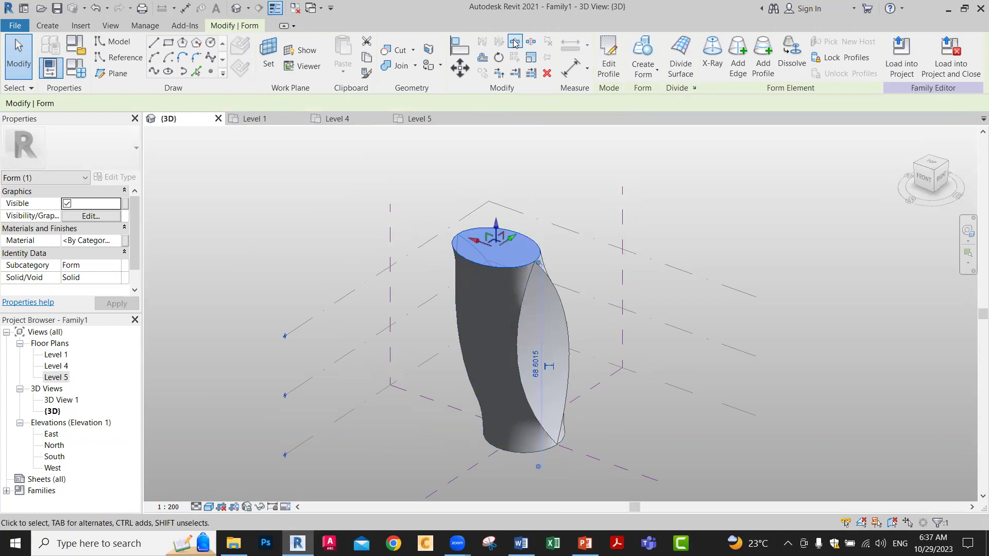
click(500, 57)
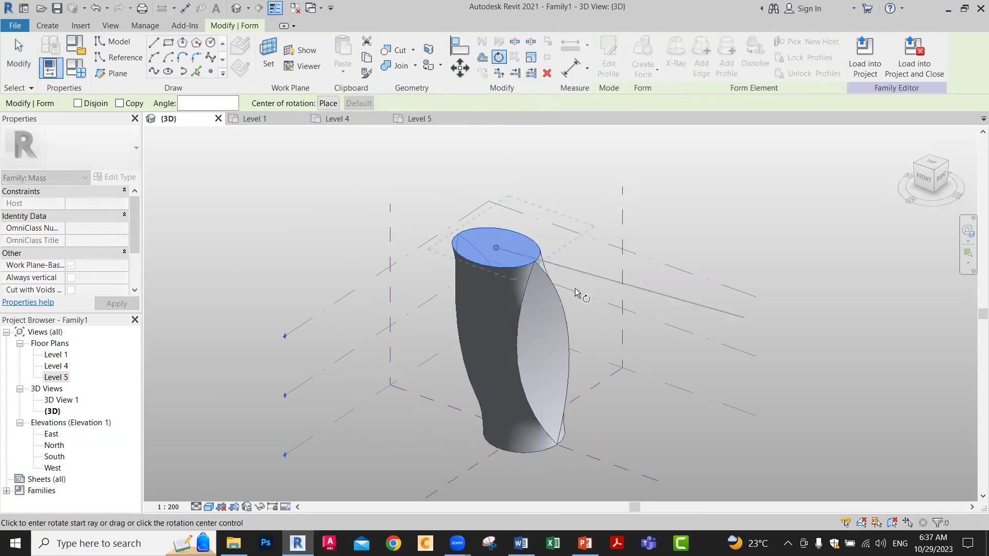
click(682, 201)
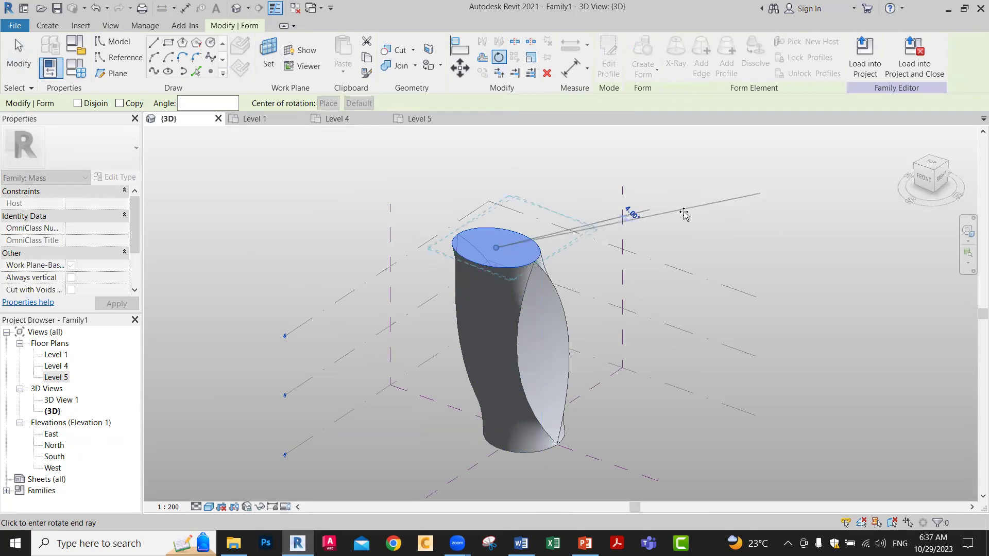
click(680, 224)
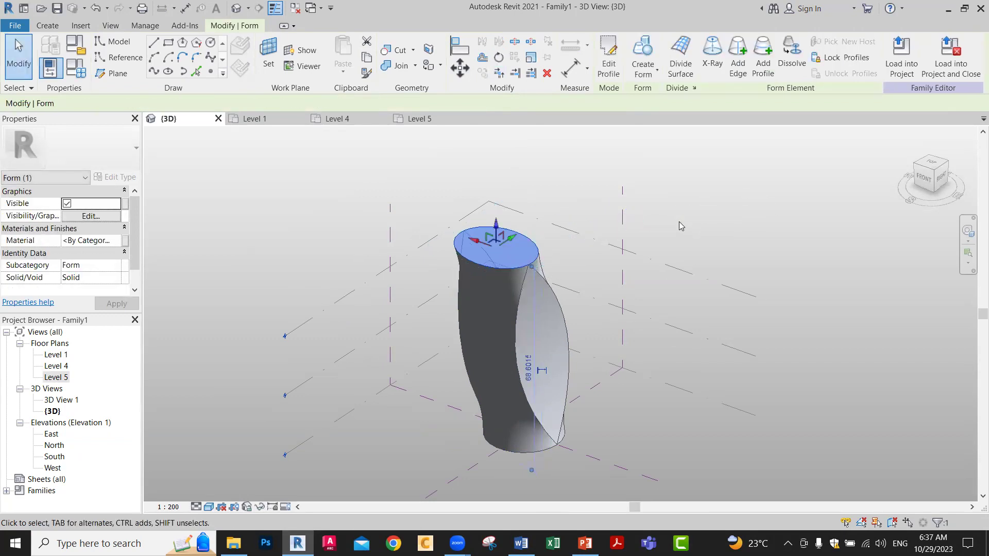
Enlarge the form's top face with a graphical Scale, extending the reference distance to about 38, and deselect it.
click(530, 60)
click(489, 251)
click(539, 256)
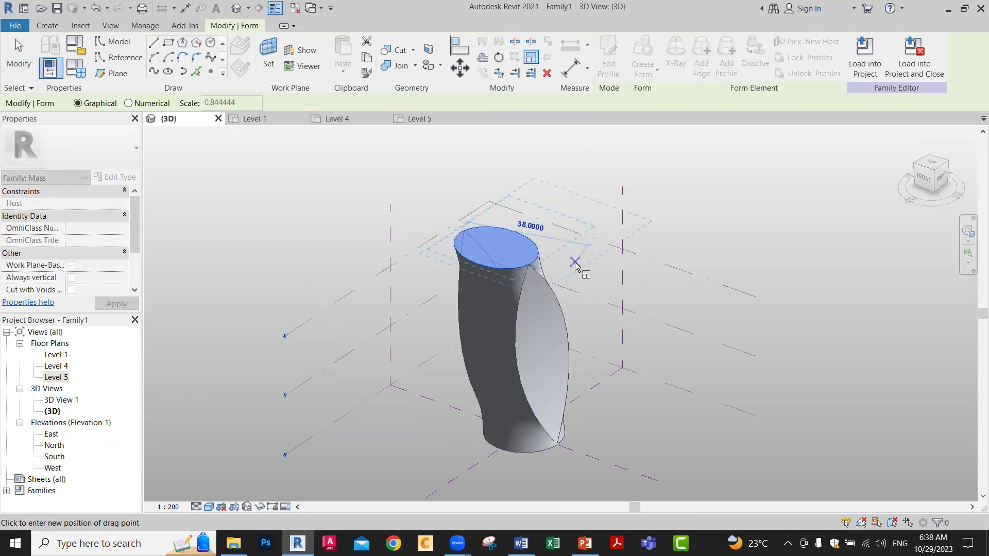
click(576, 263)
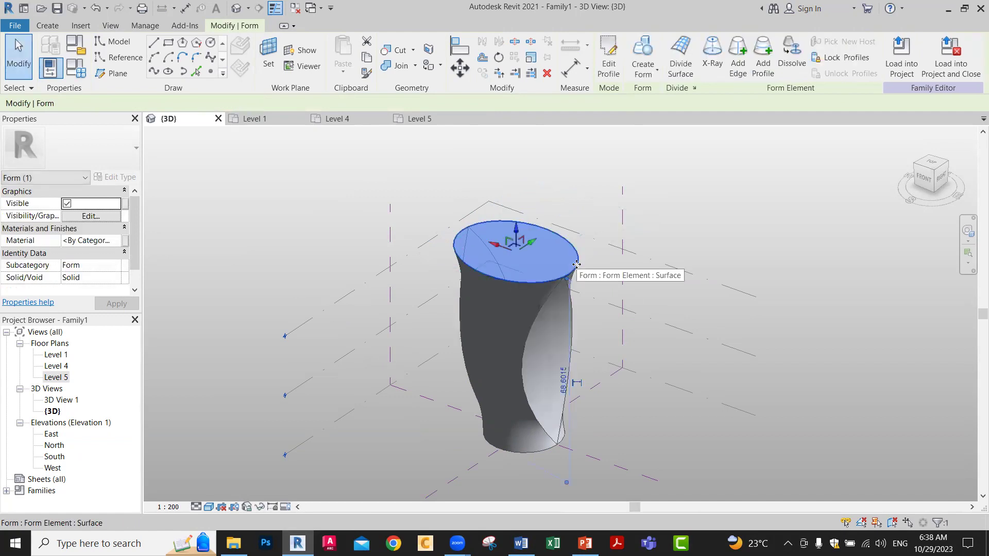
click(610, 345)
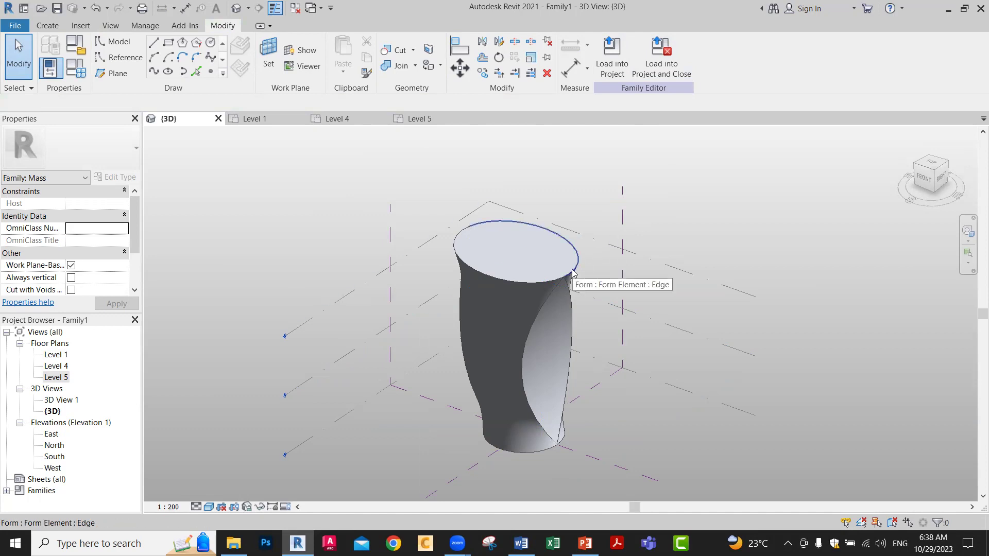
Select the whole blended form and start the Add Edge command on it.
key(Tab)
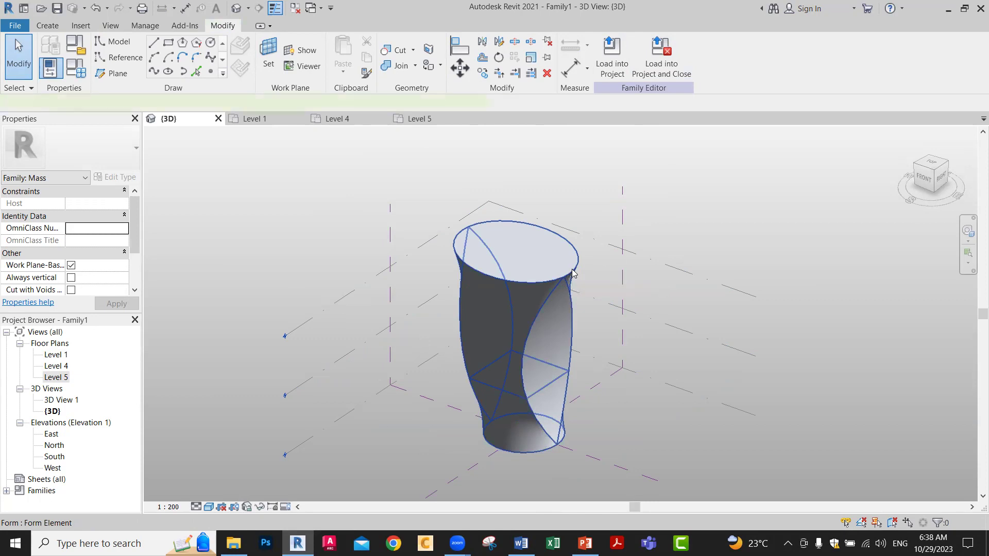
click(573, 273)
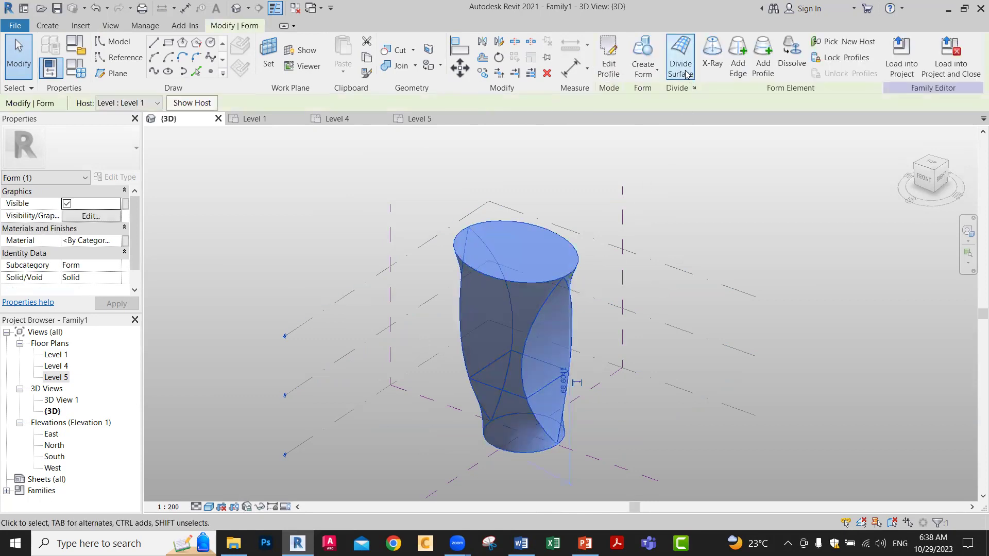
click(738, 60)
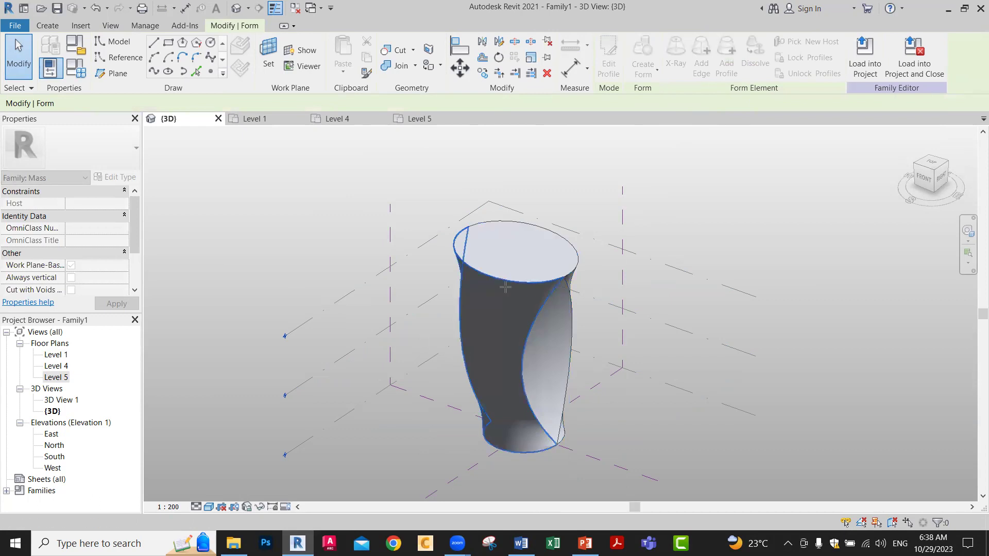